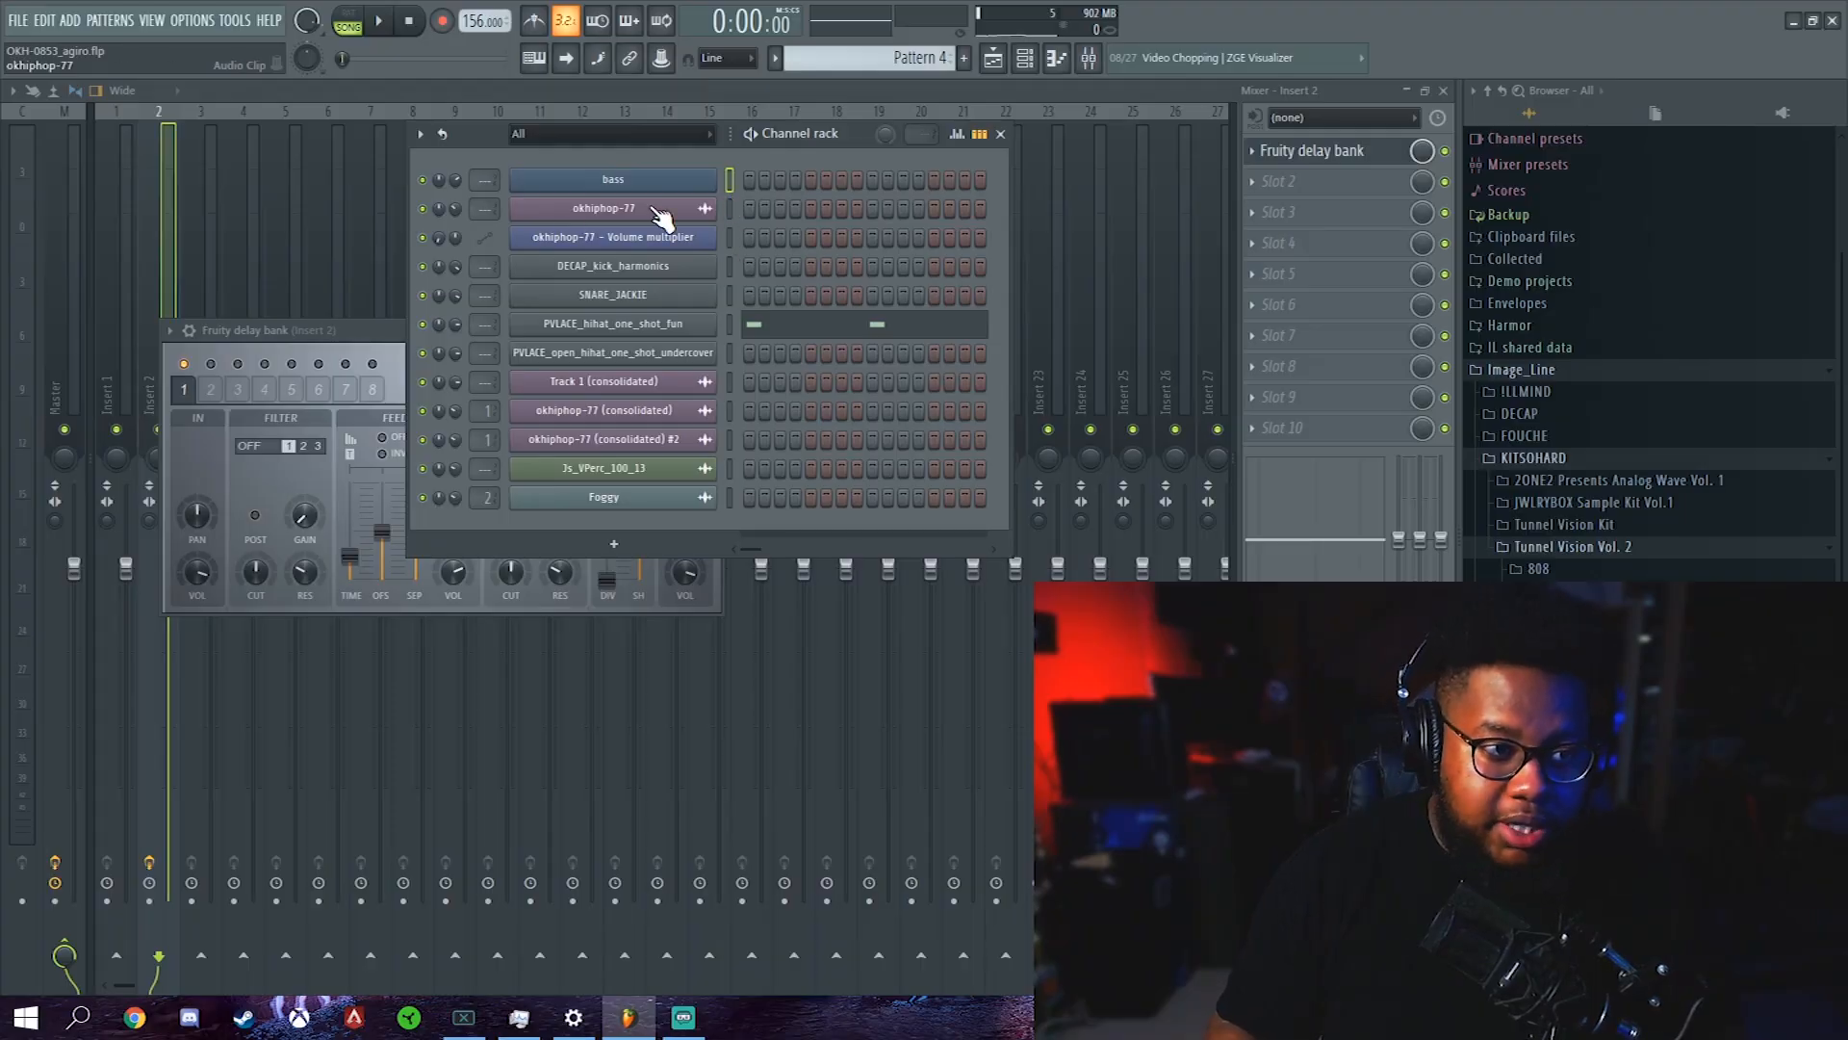
Open the sampler settings of the okhiphop-77 channel
click(657, 210)
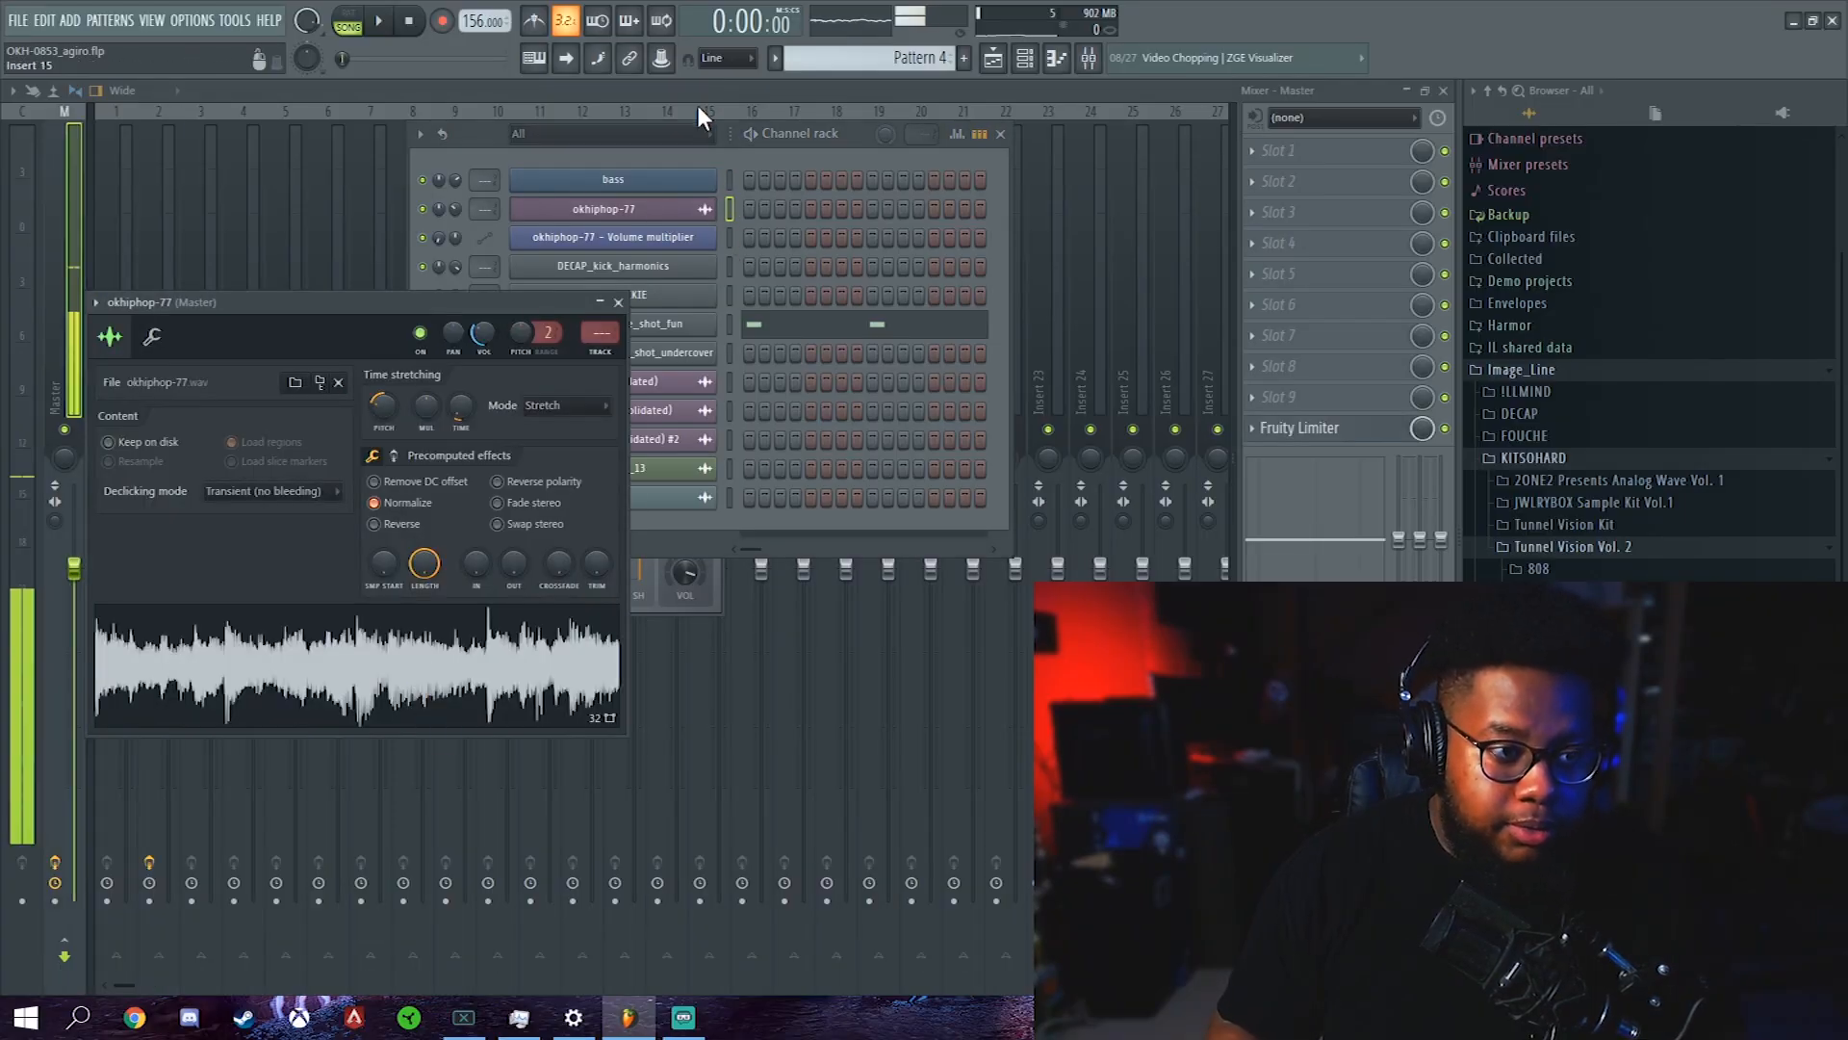
drag(788, 134, 1106, 112)
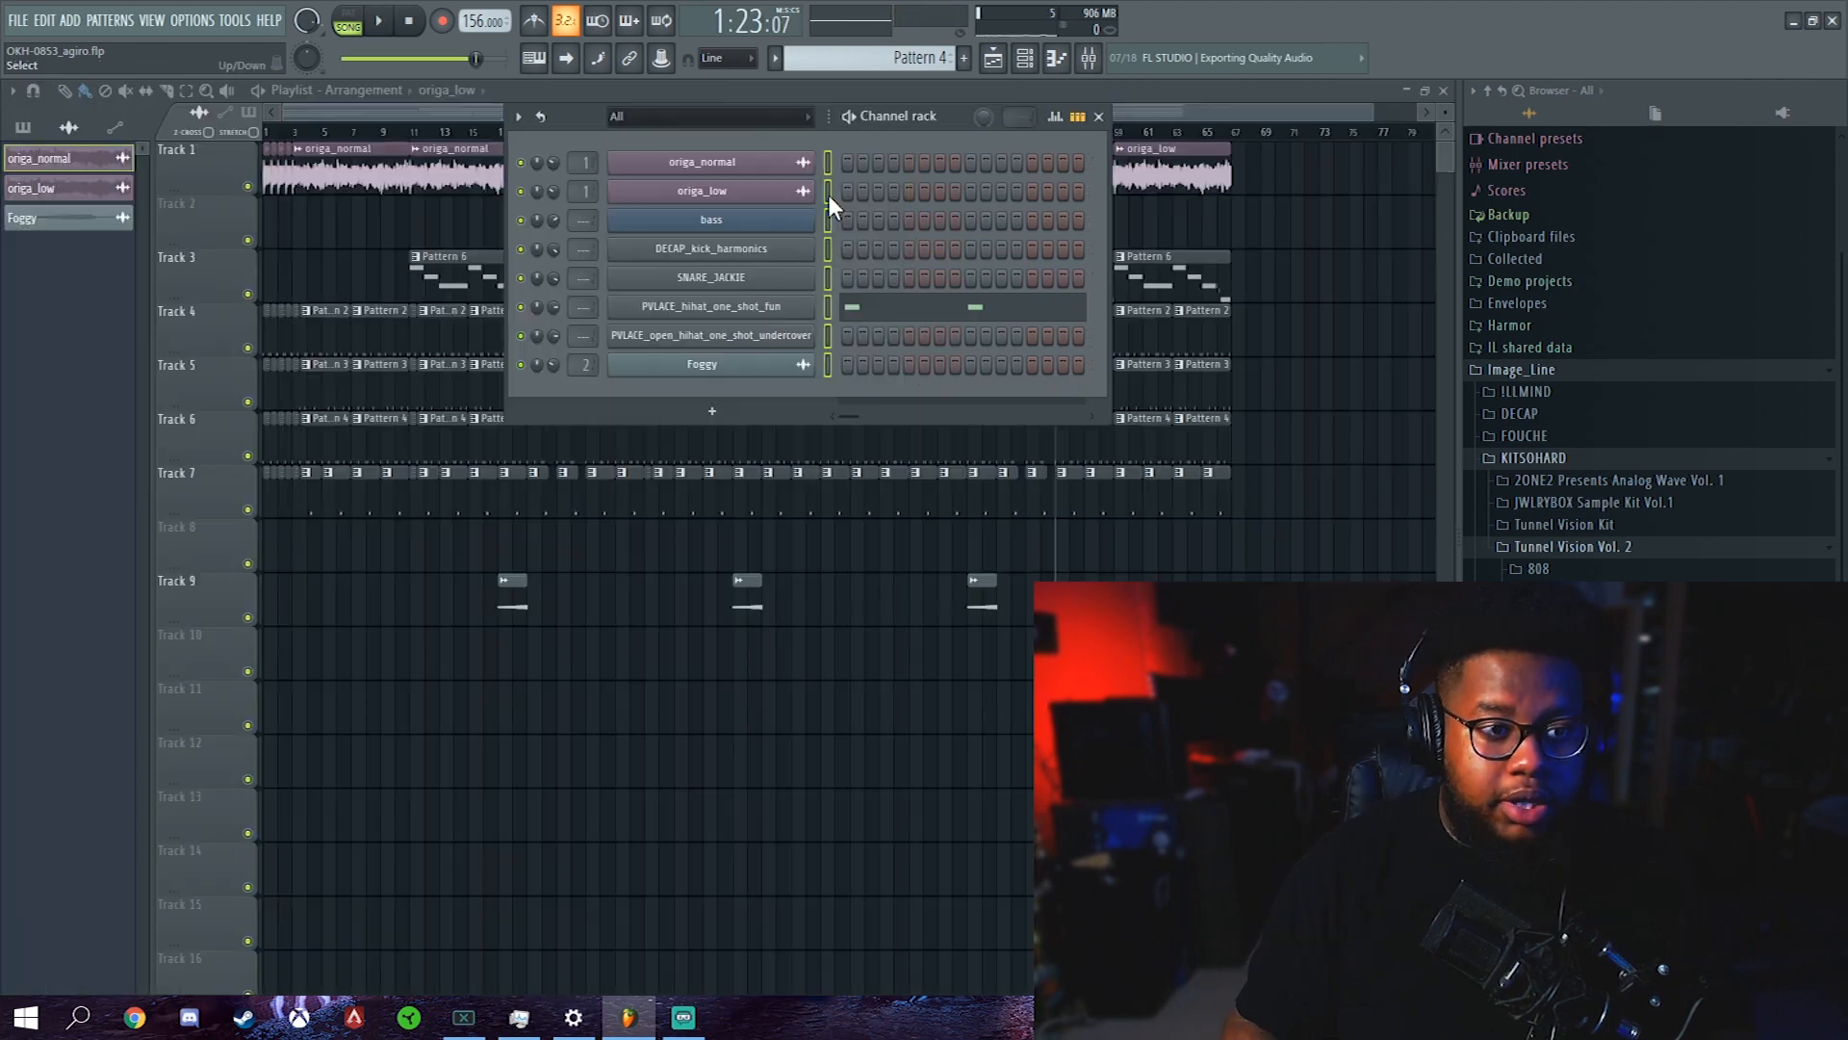
Color all the selected channels in the channel rack with a gradient from green to purple
click(518, 116)
mouse_move(712, 298)
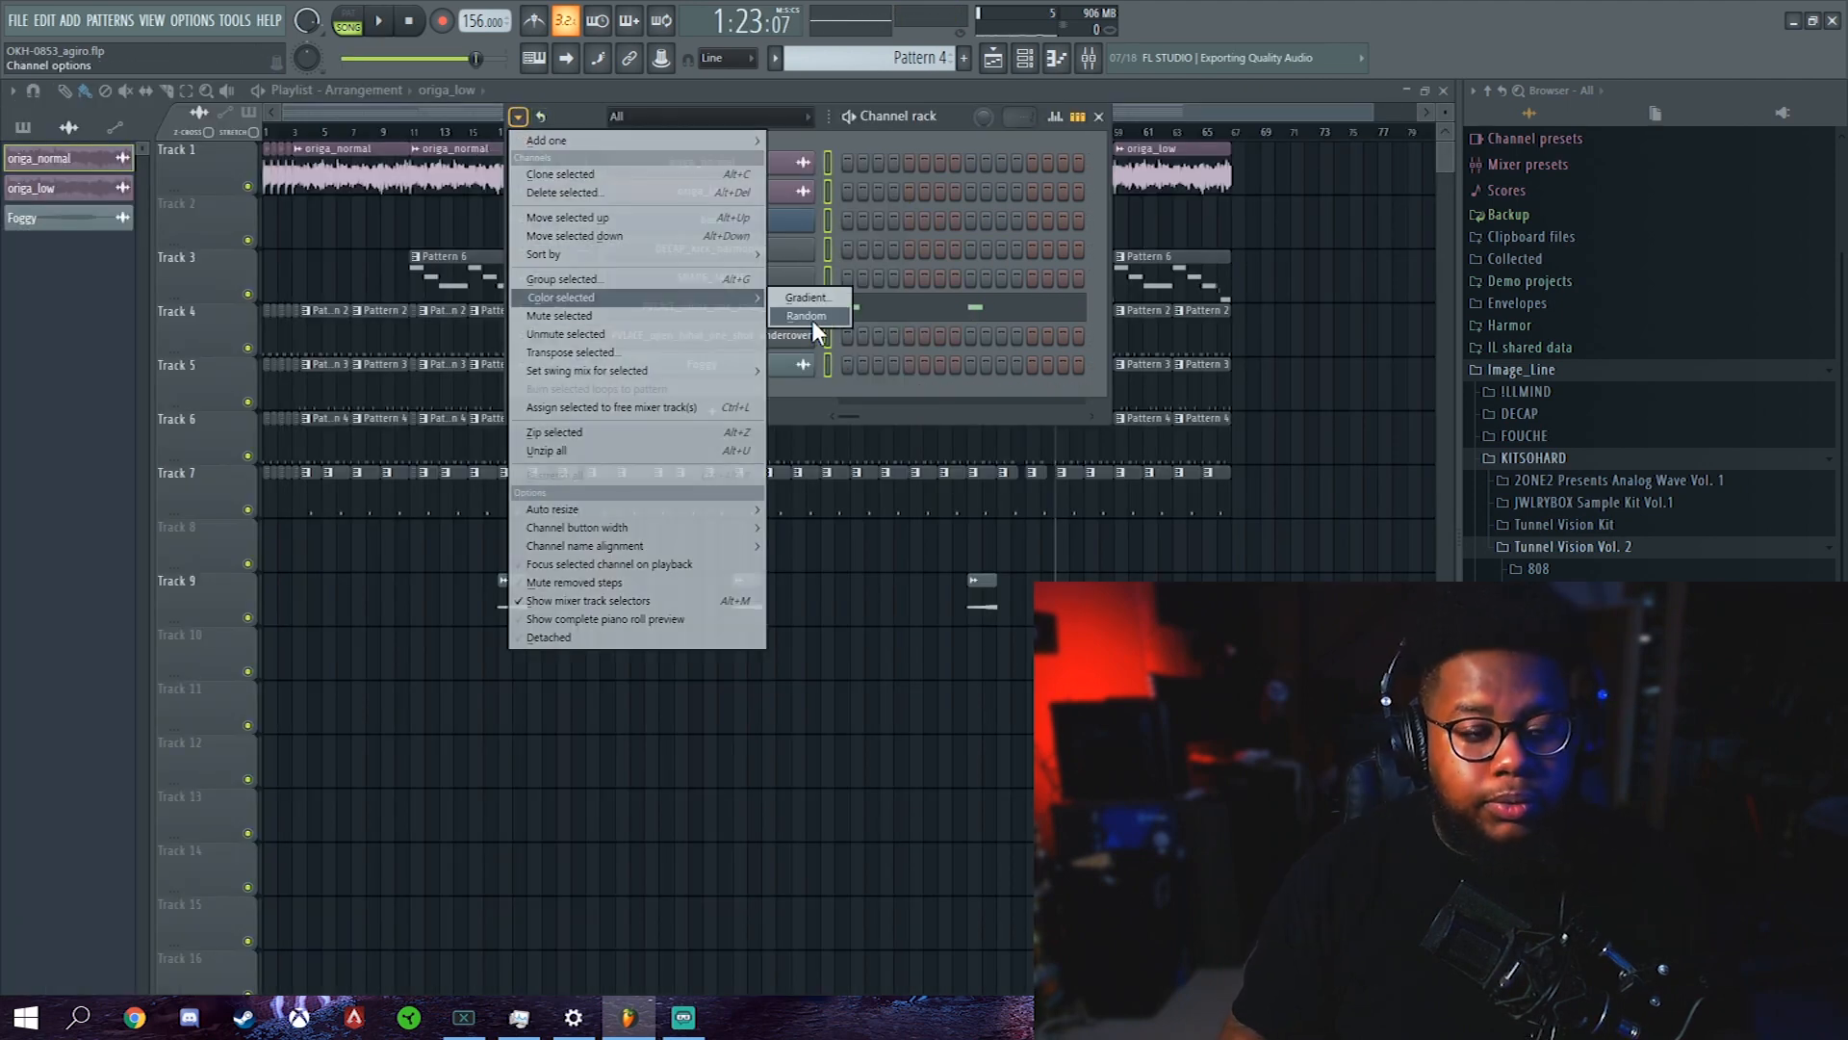
click(818, 302)
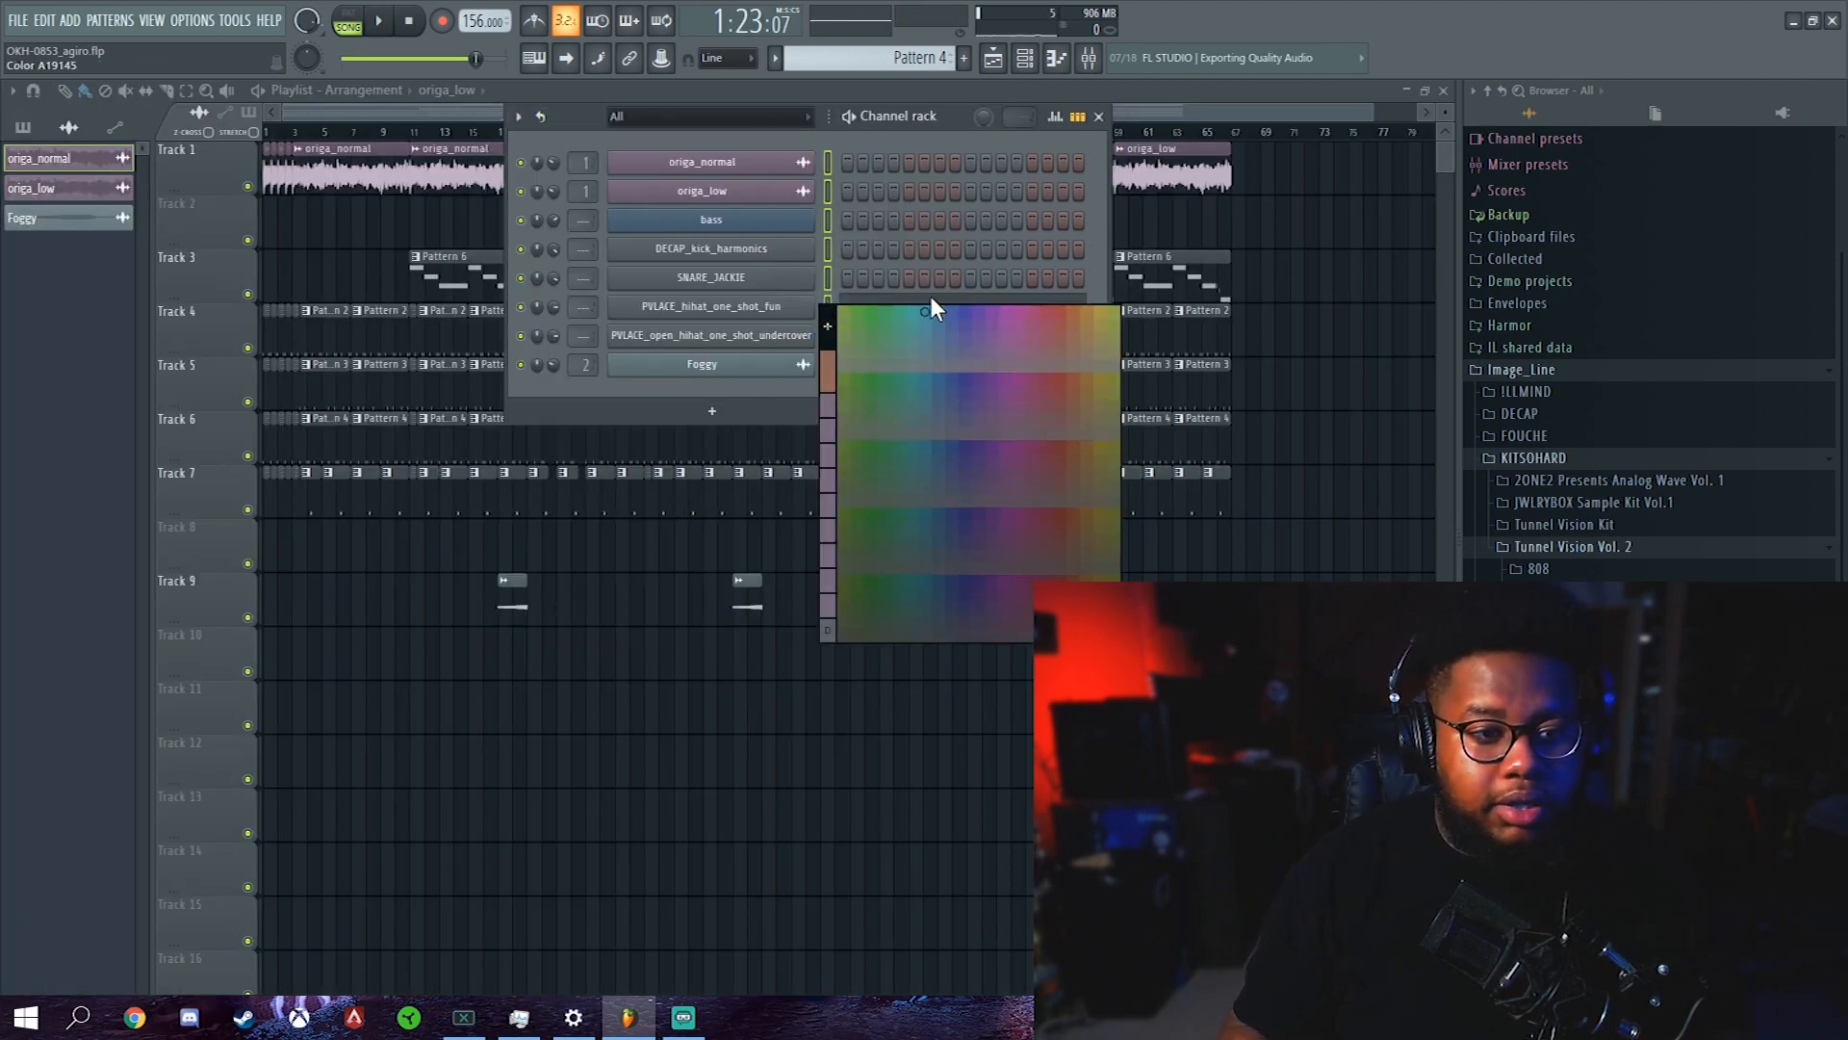
click(904, 312)
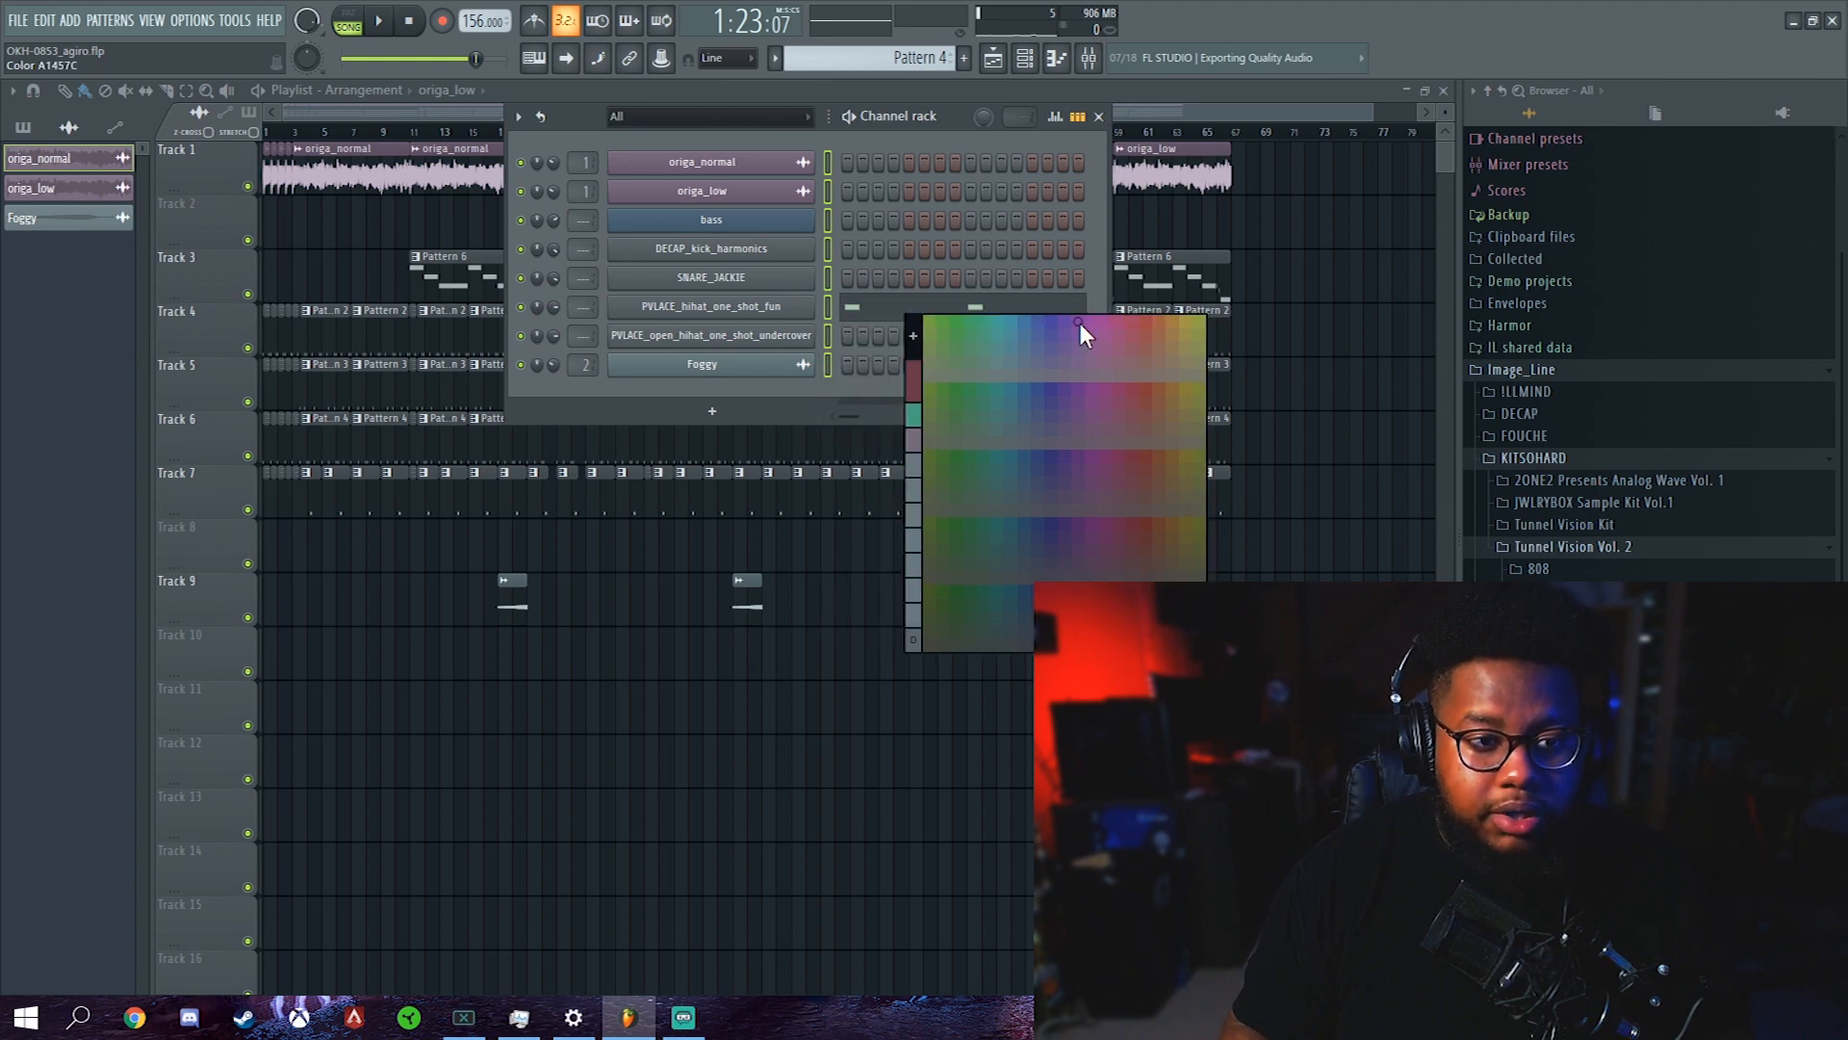
click(1078, 321)
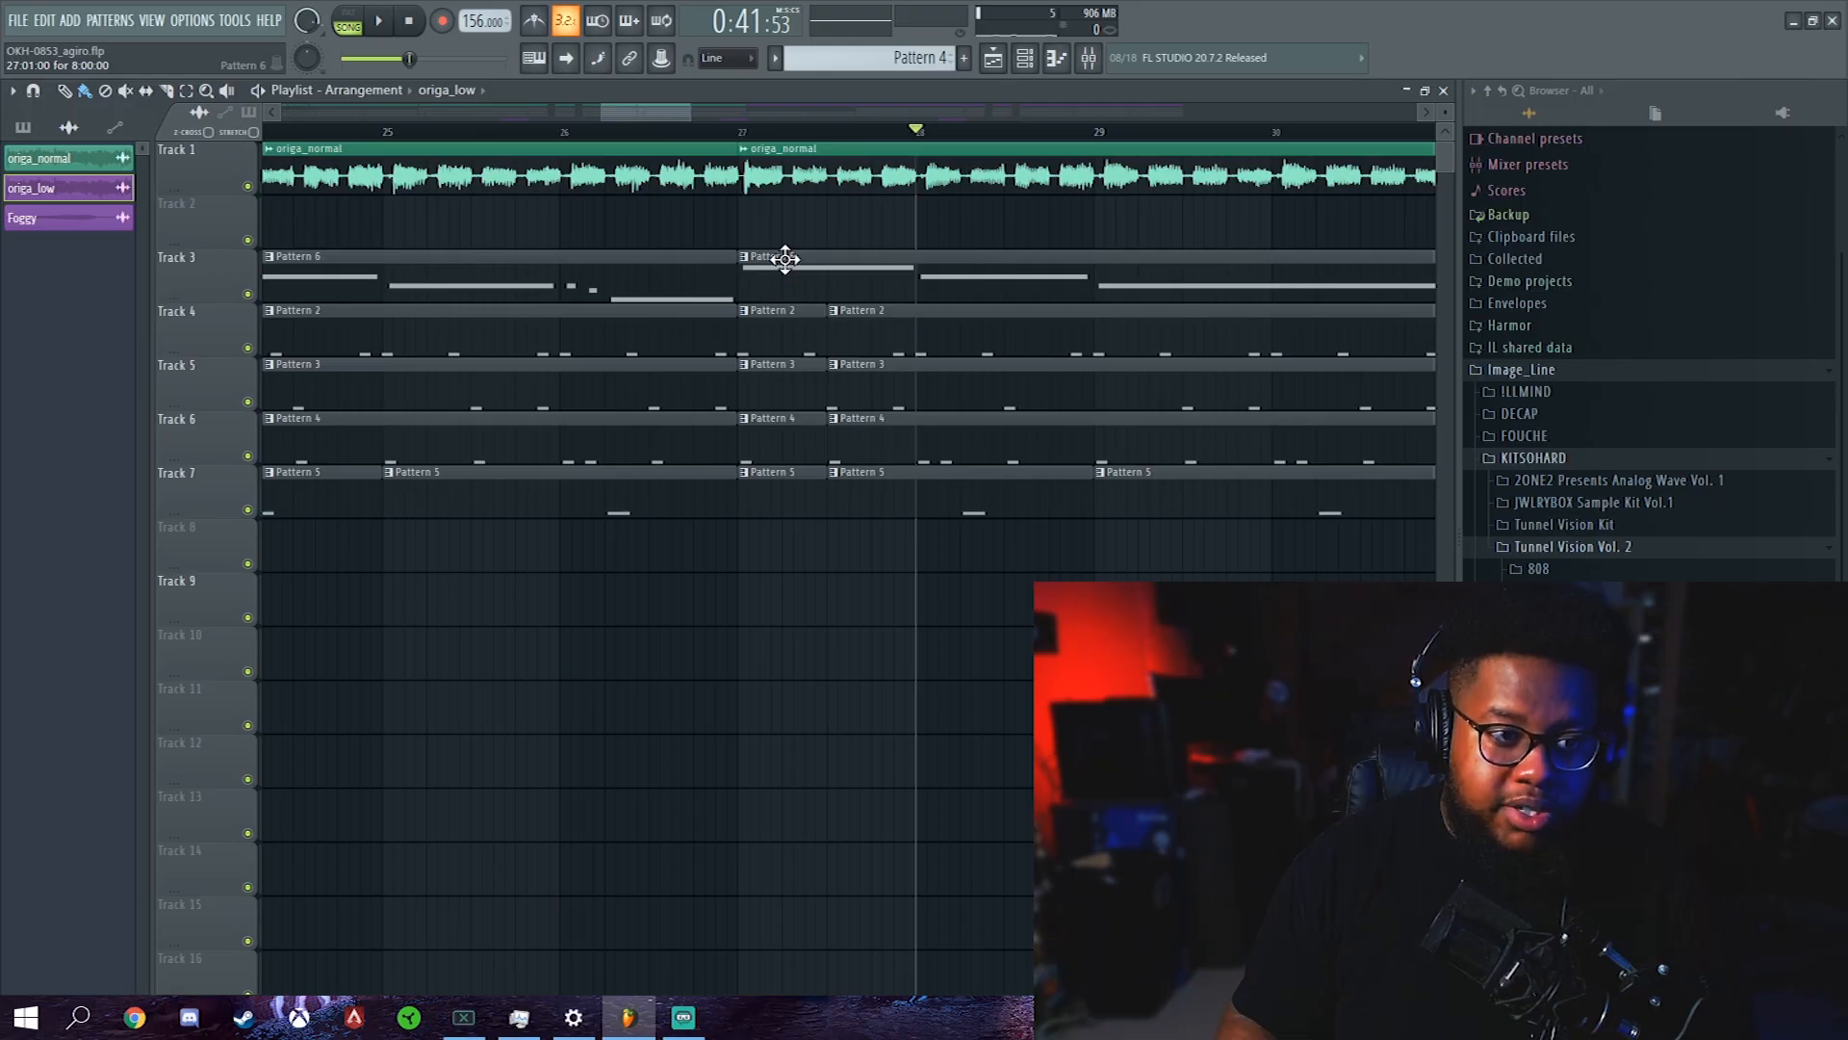
Go through the channels from the open hi-hat up to origa_low, opening their options for renaming and coloring
key(F6)
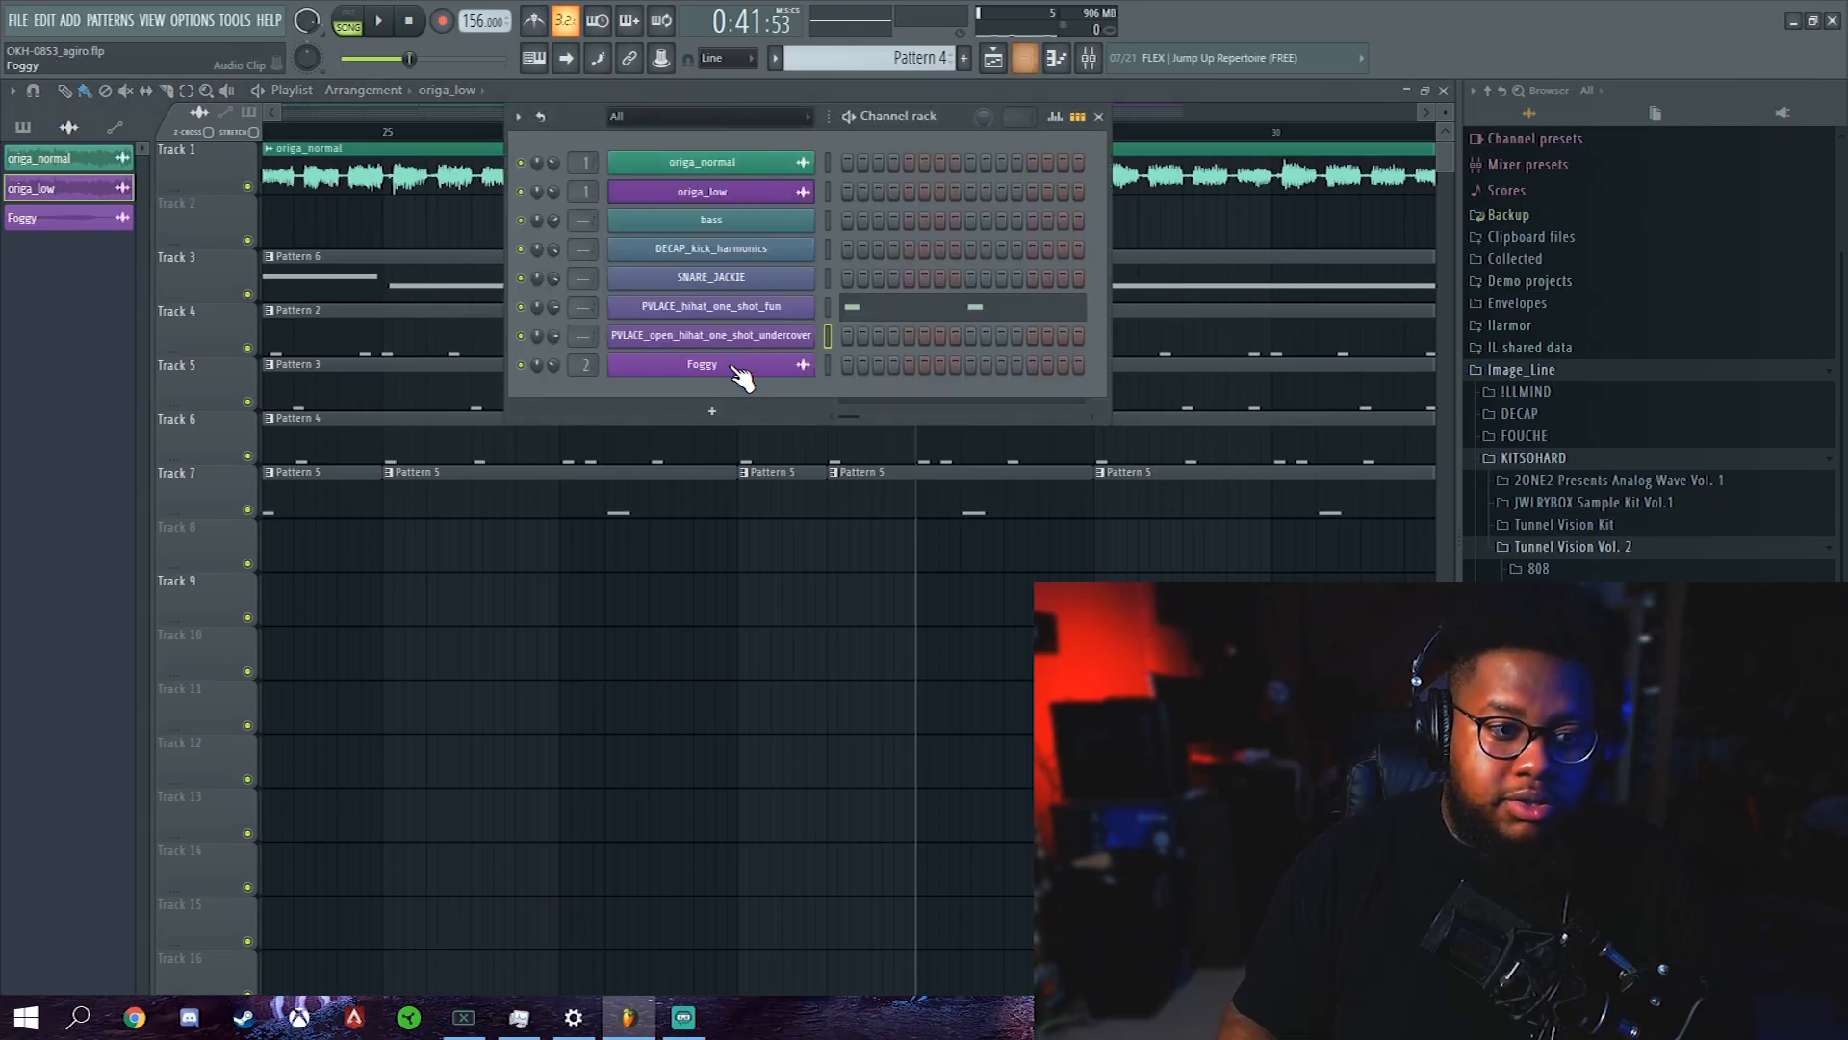
right_click(767, 336)
right_click(754, 307)
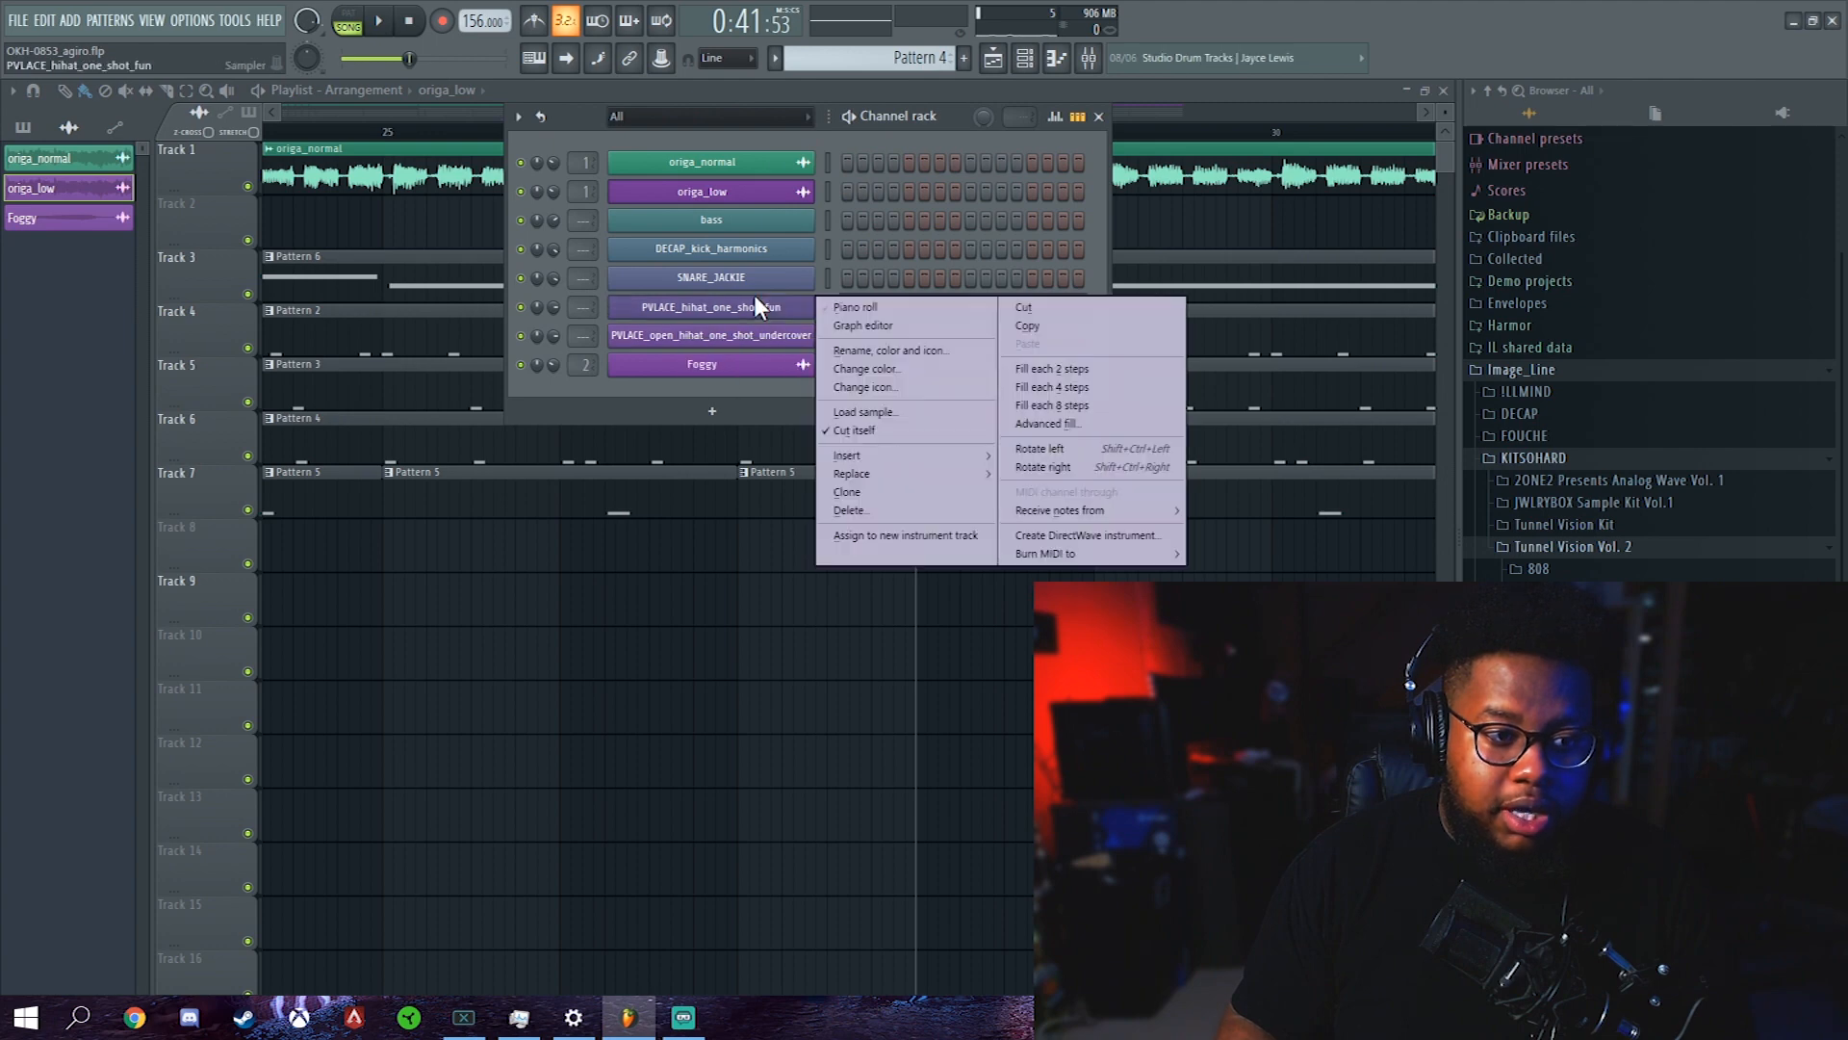
click(872, 352)
right_click(743, 280)
click(880, 324)
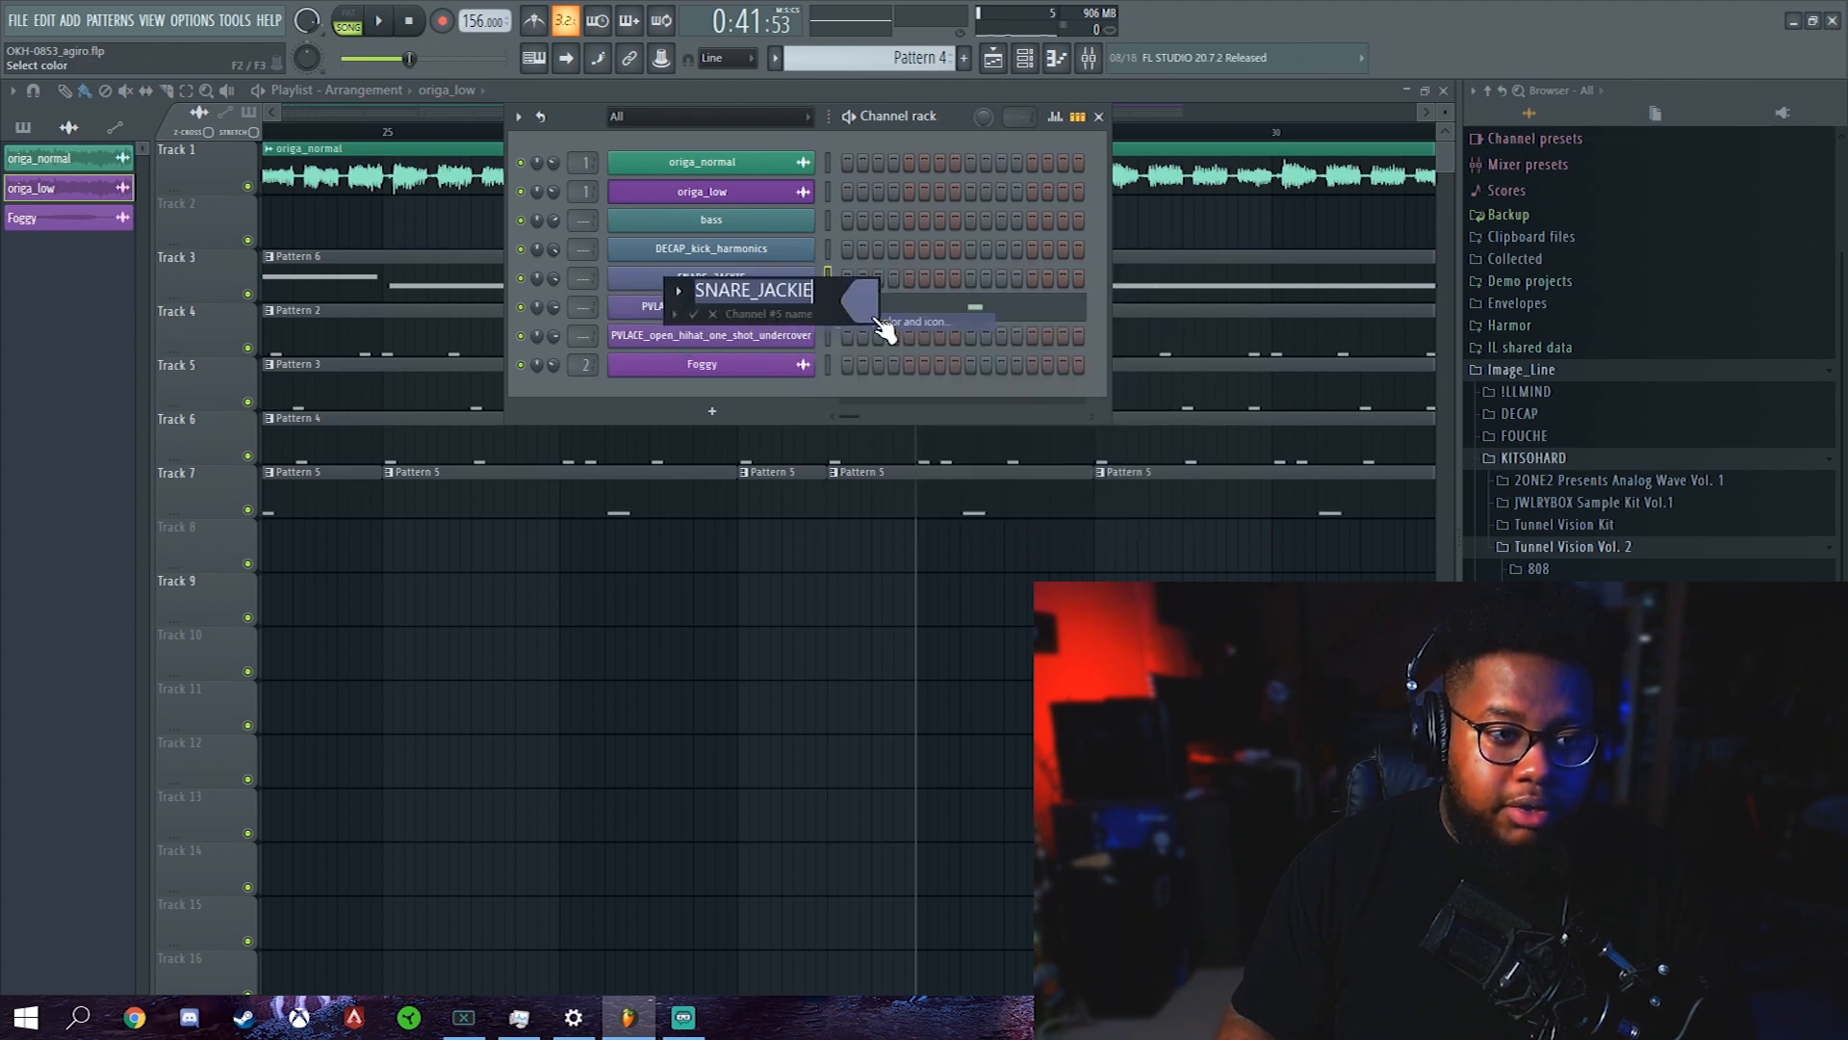
right_click(753, 251)
click(872, 297)
right_click(765, 221)
click(857, 279)
right_click(777, 225)
click(862, 267)
right_click(758, 200)
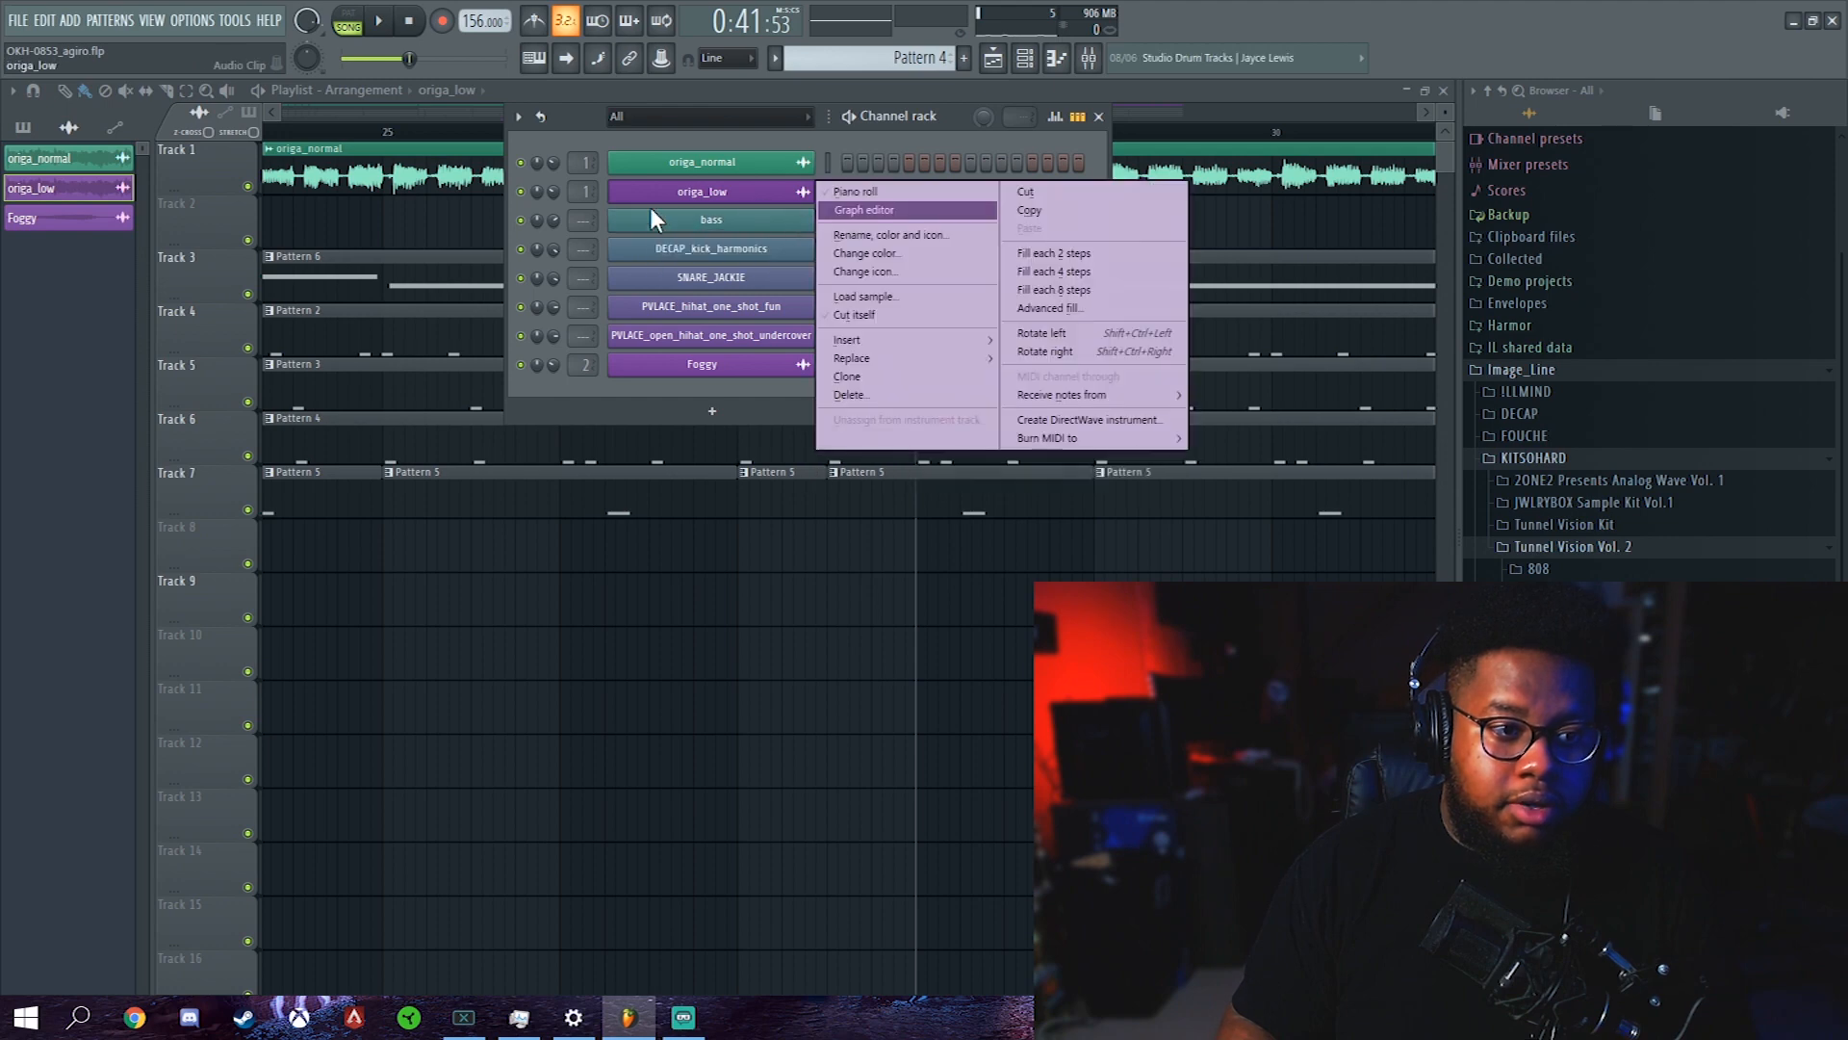
click(664, 218)
click(1215, 102)
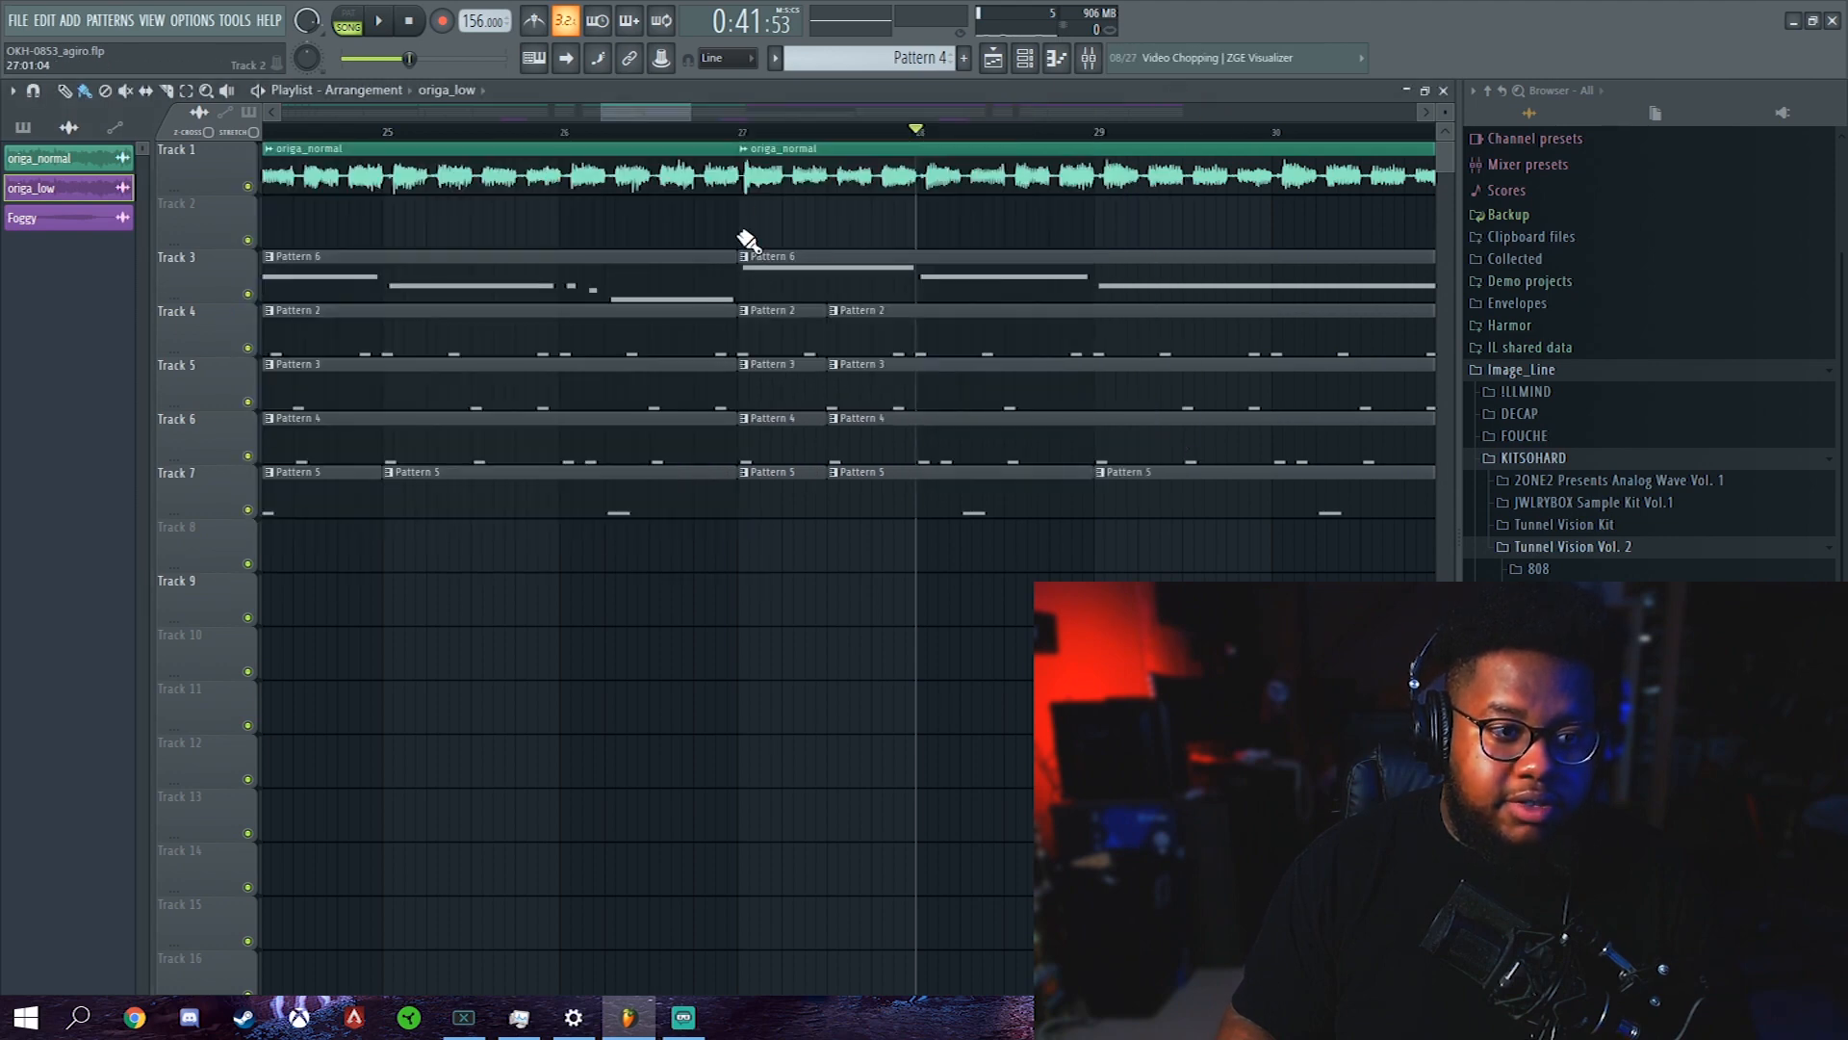
Rename and color Pattern 2 on Track 4 to match the DECAP_kick_harmonics channel
click(732, 110)
click(721, 310)
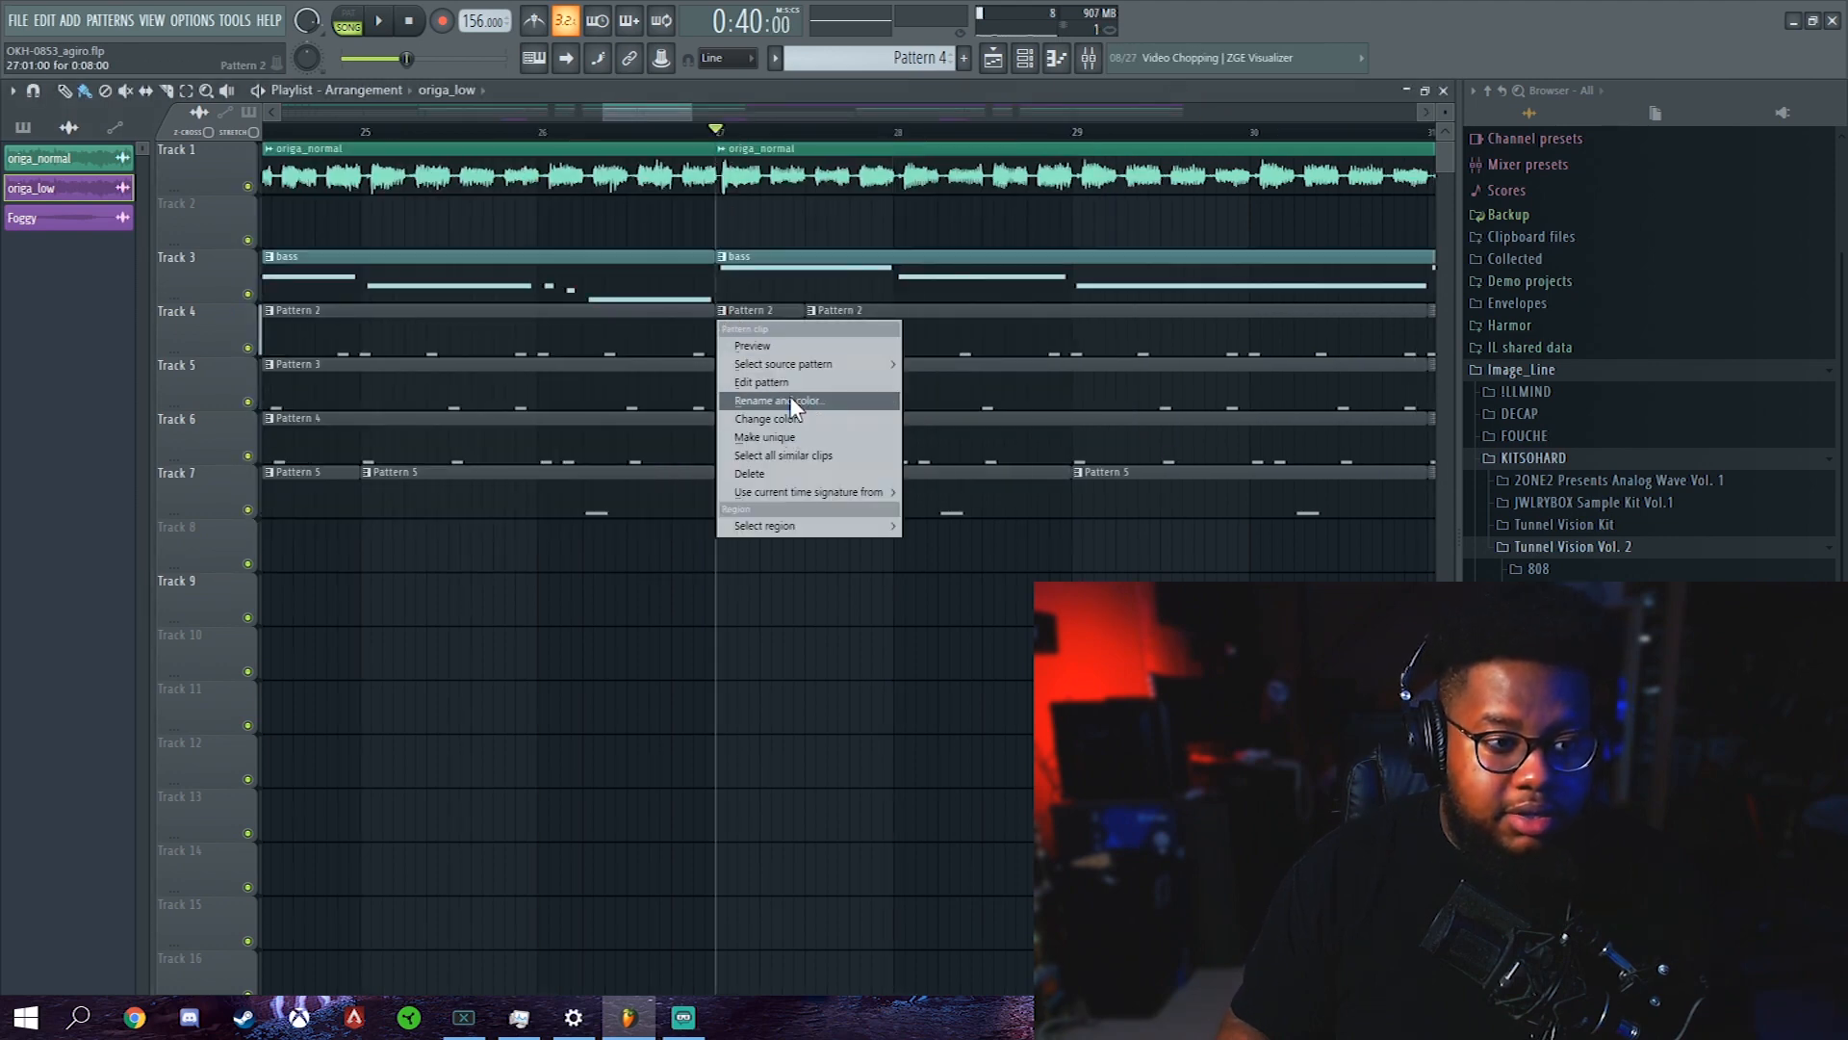
click(789, 400)
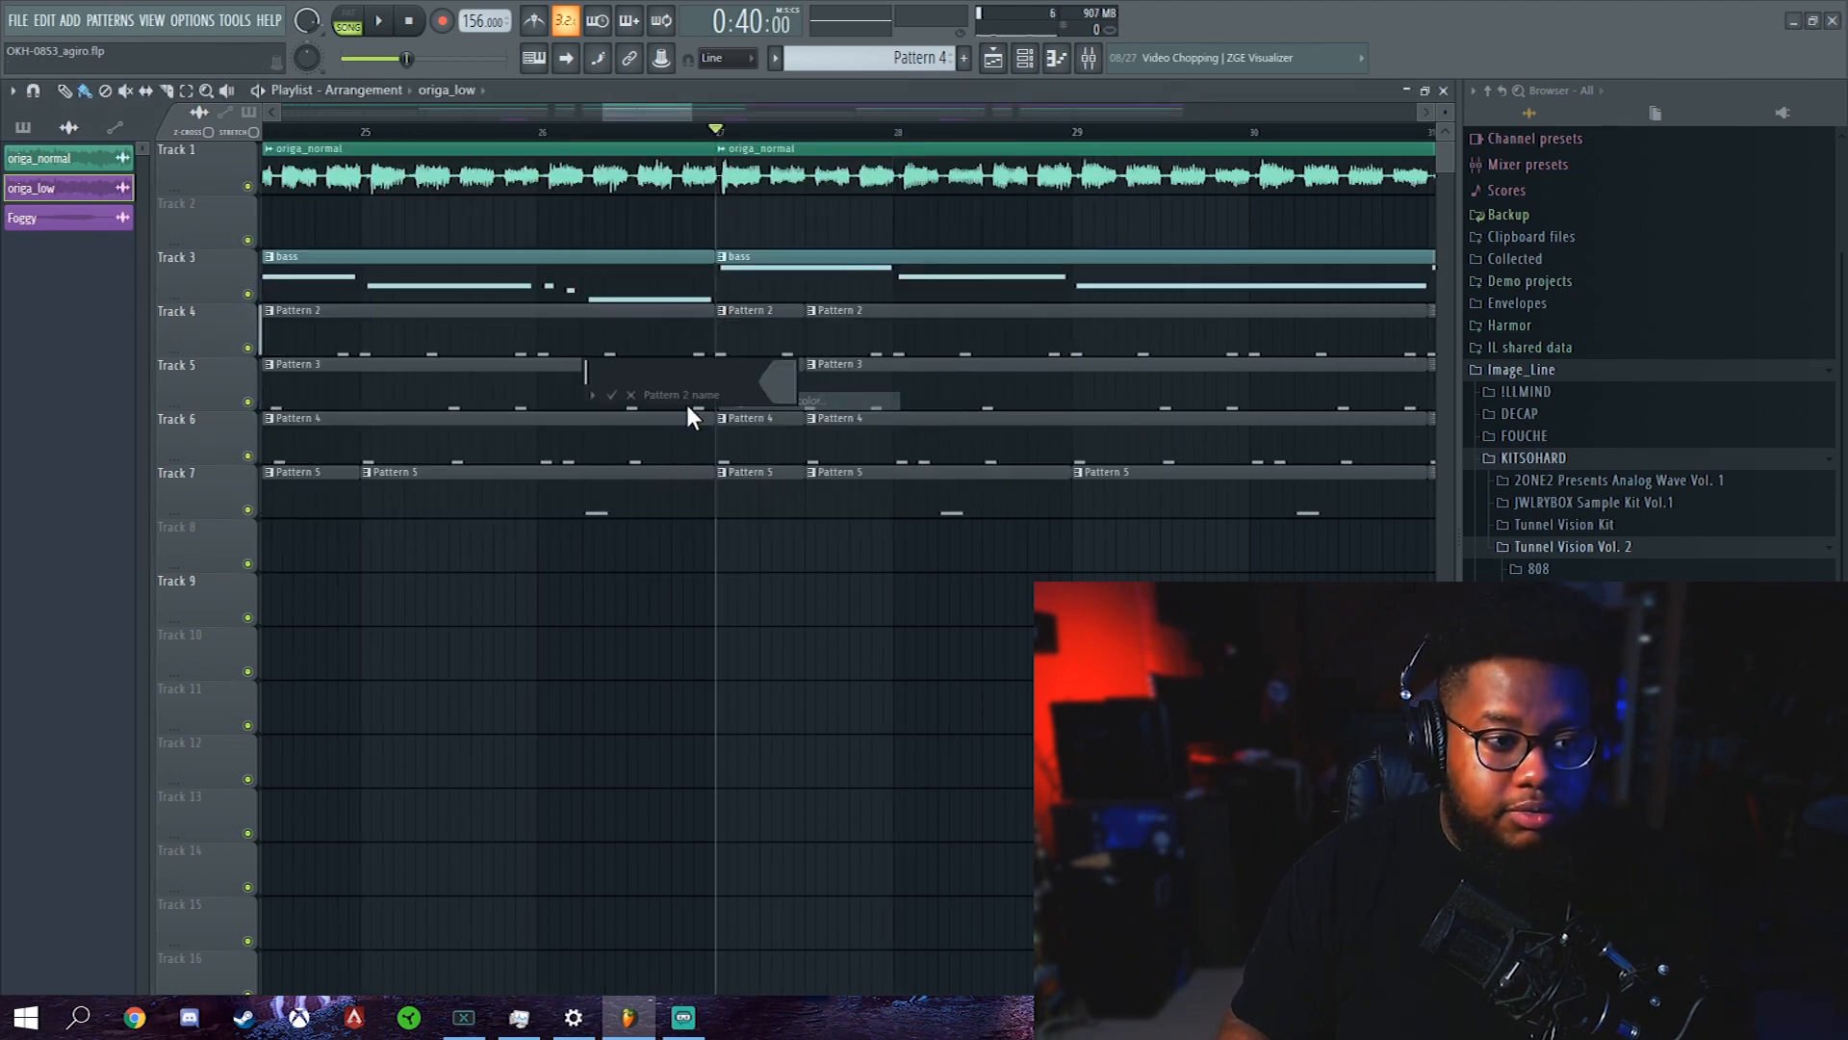
click(592, 394)
click(674, 450)
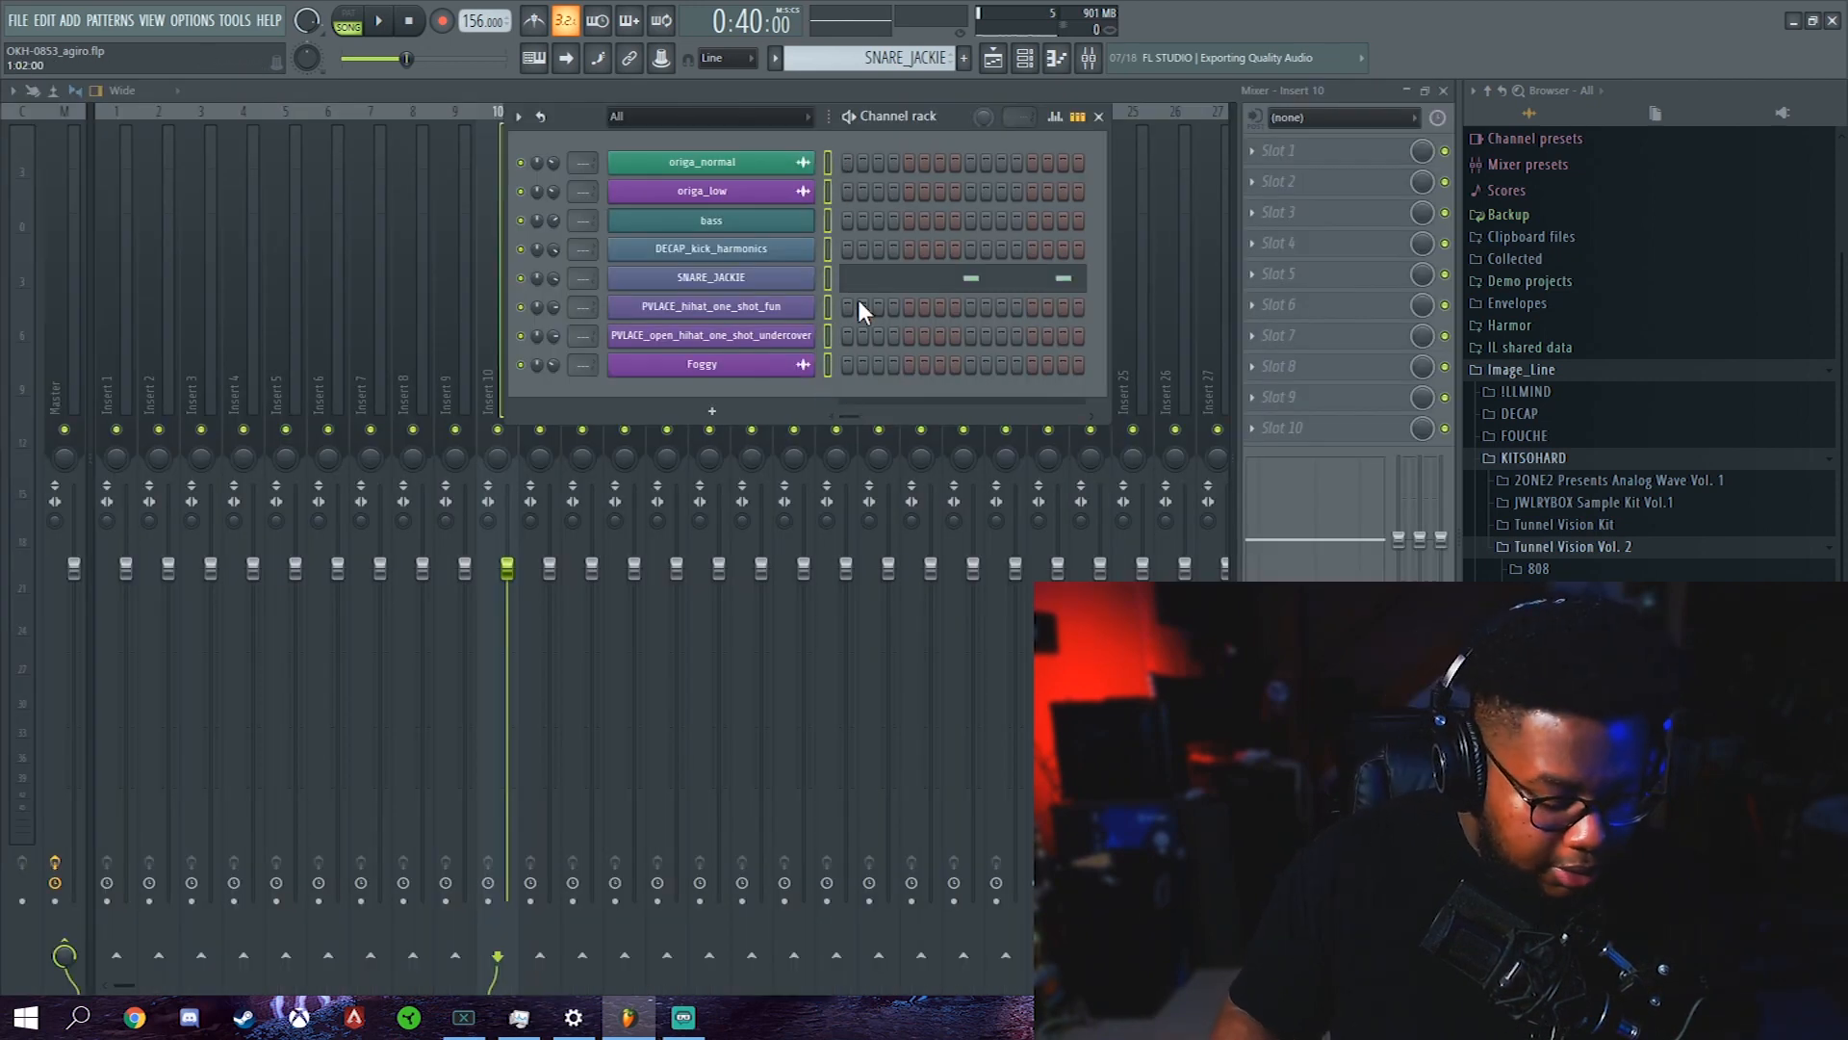
Assign all the selected channels to their own free mixer tracks, 1 through 8
key(ctrl+l)
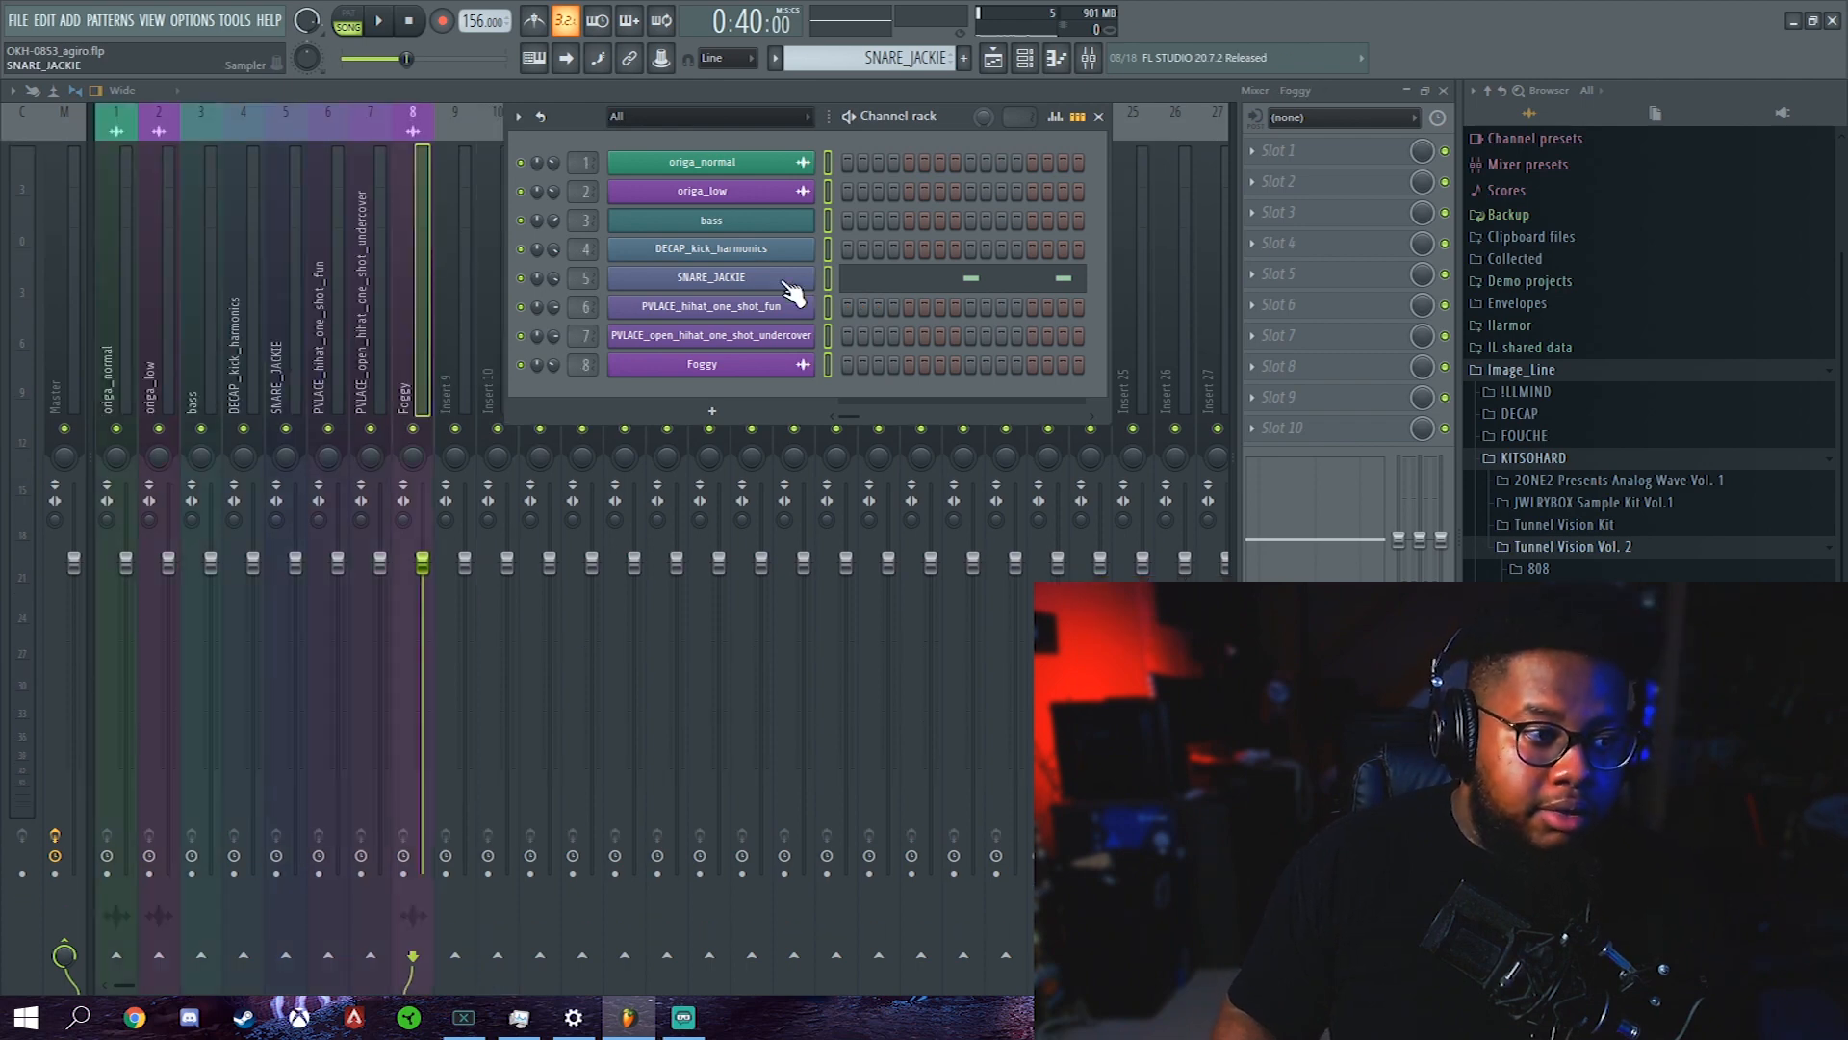
key(F6)
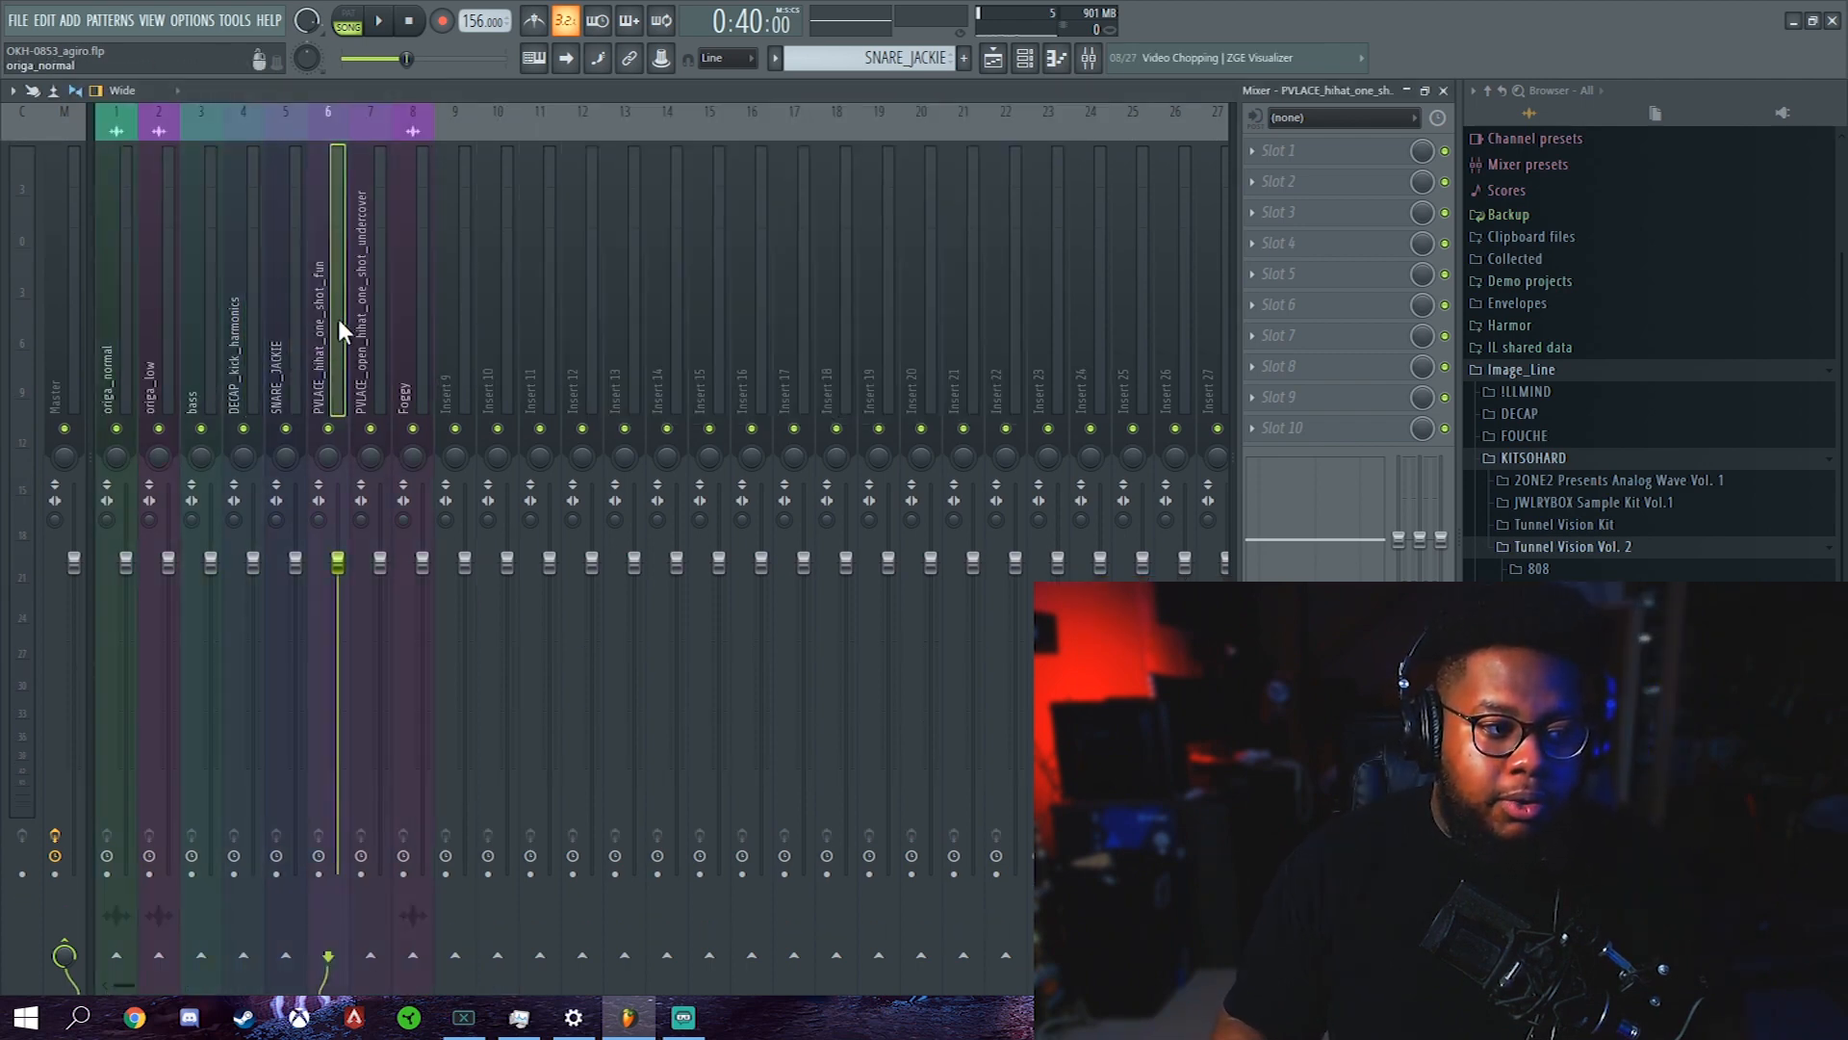
Select the eight mixer tracks from origa_normal to Foggy and lower their volume faders together
click(125, 331)
key(F6)
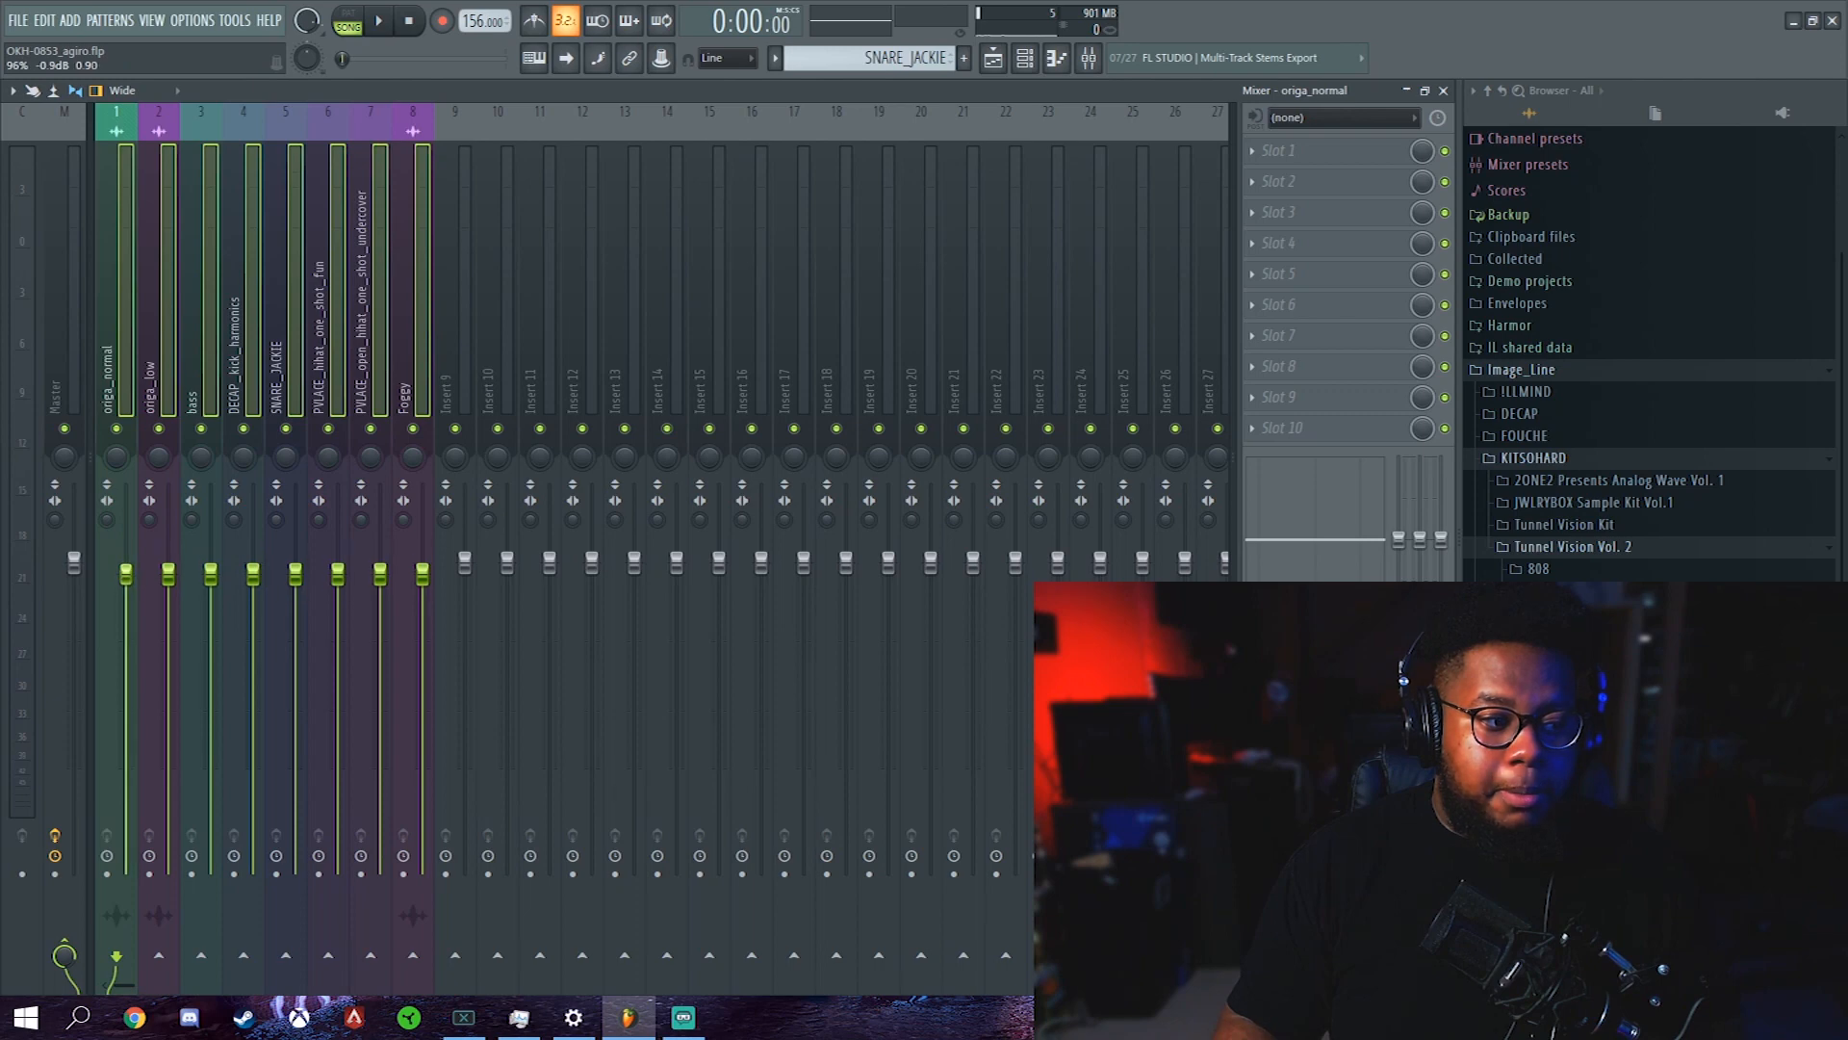
click(106, 356)
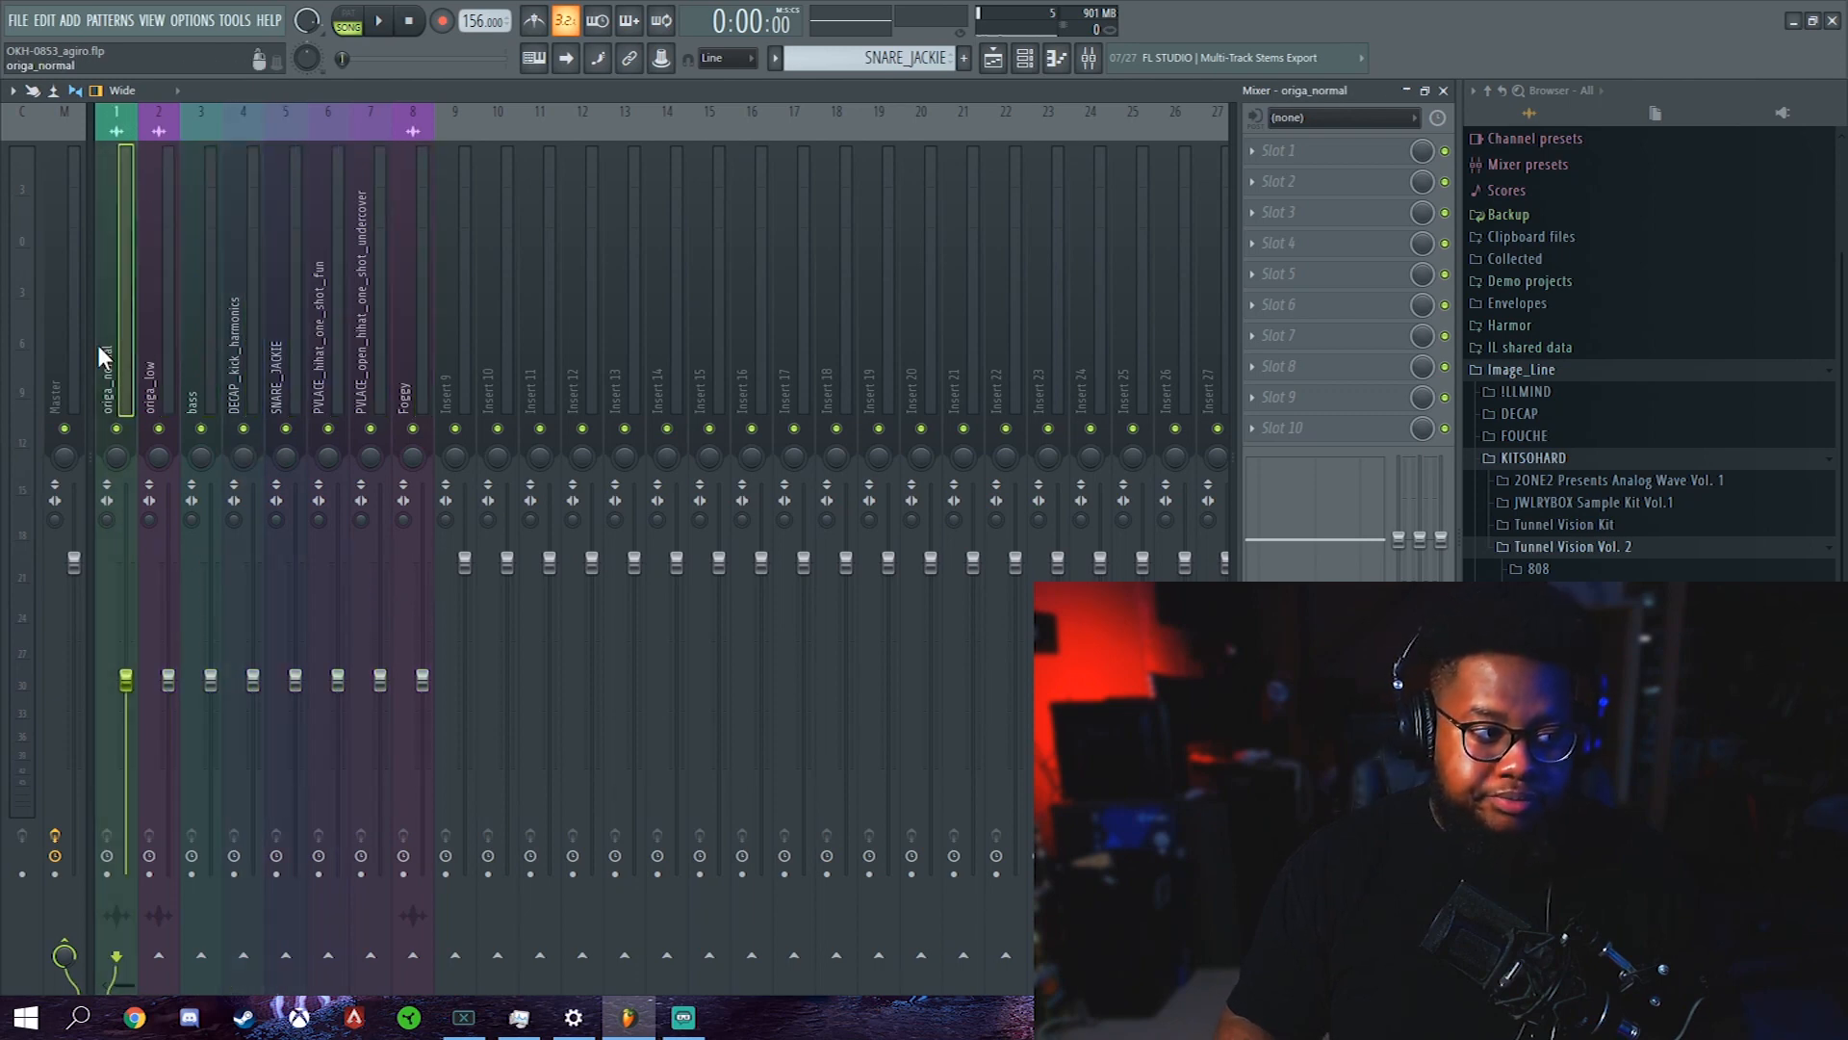
key(F6)
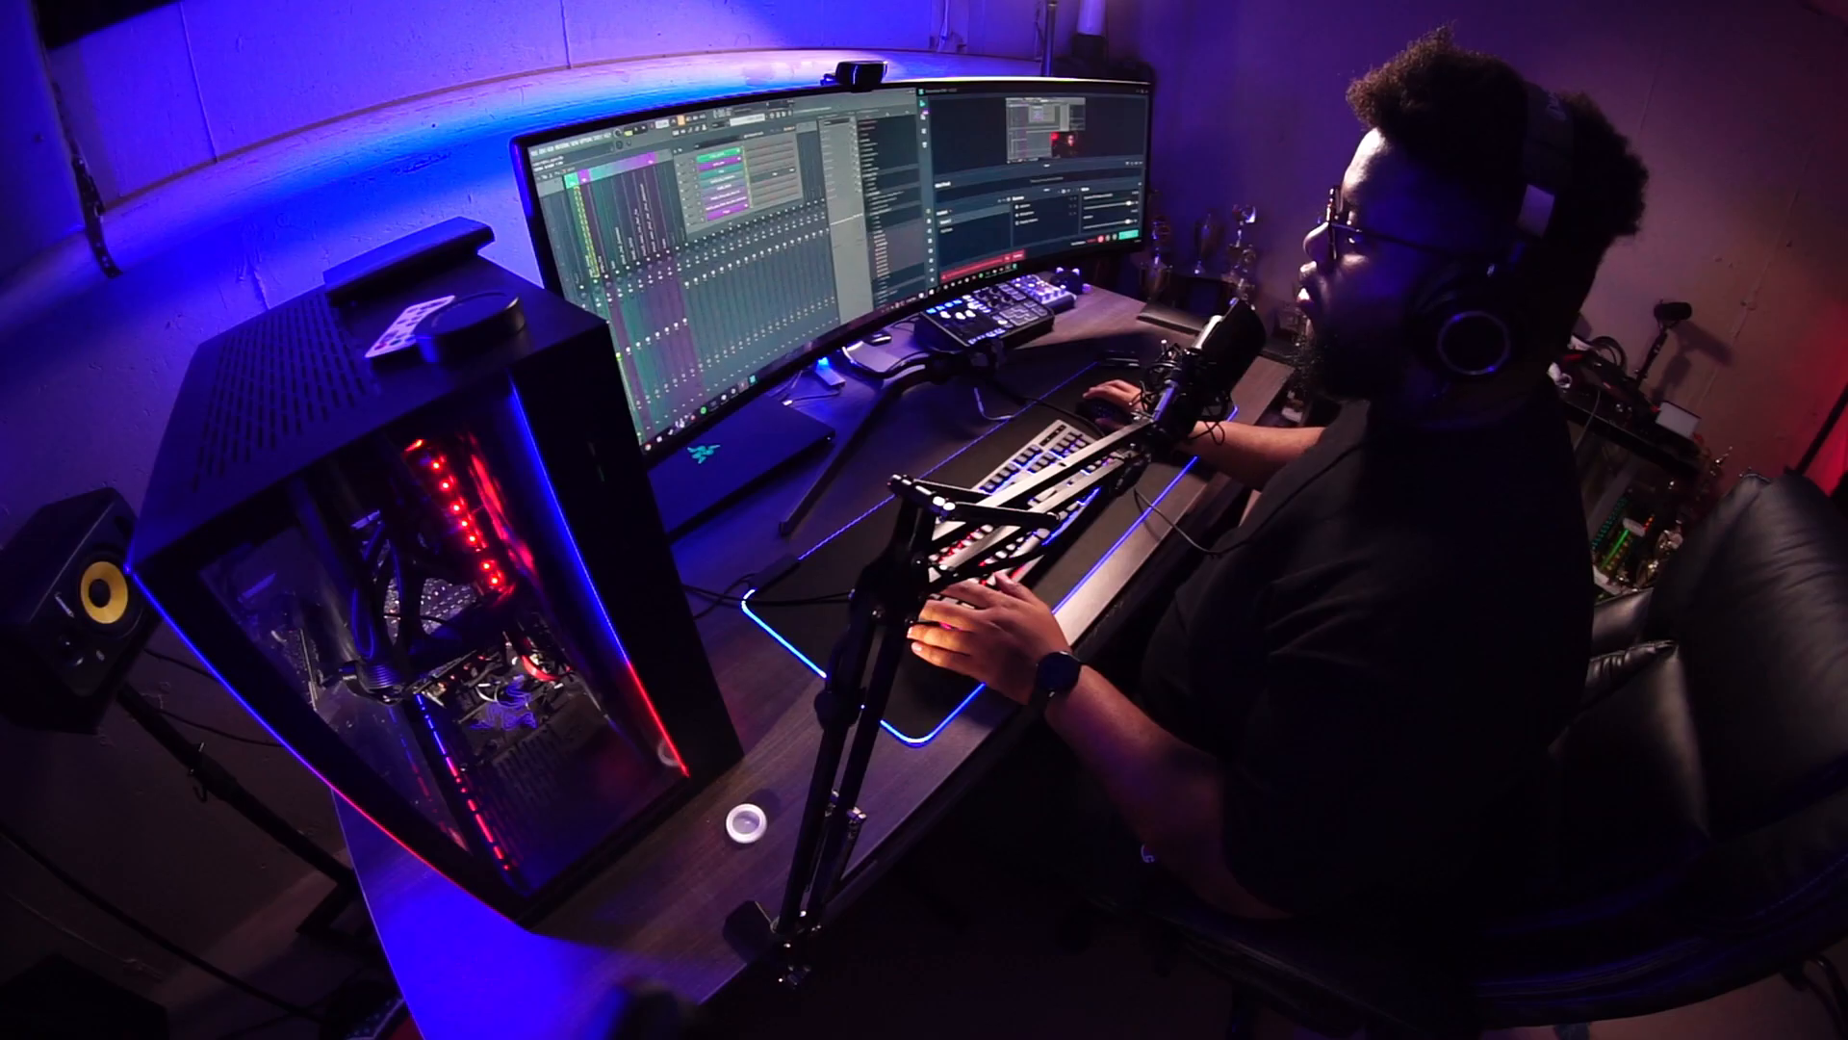
Play the arrangement in the playlist from its beginning, then return to the mixer
key(F5)
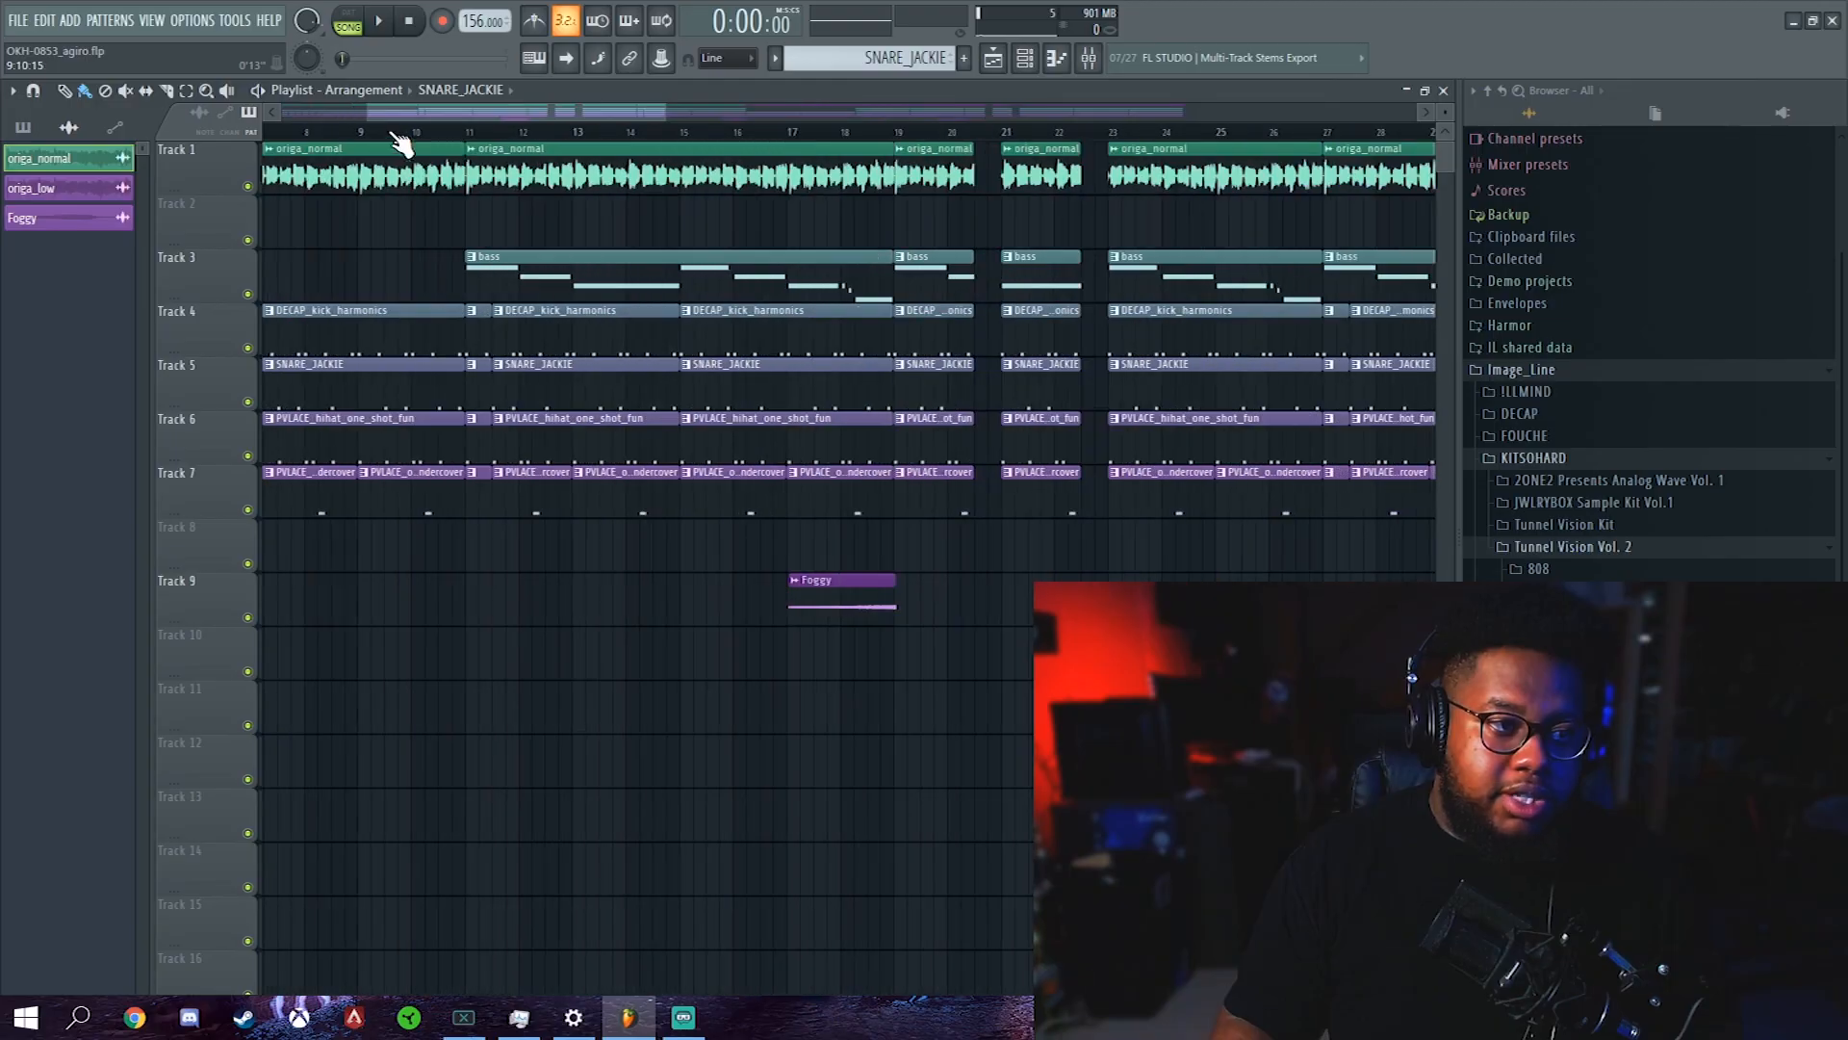
drag(402, 113, 138, 132)
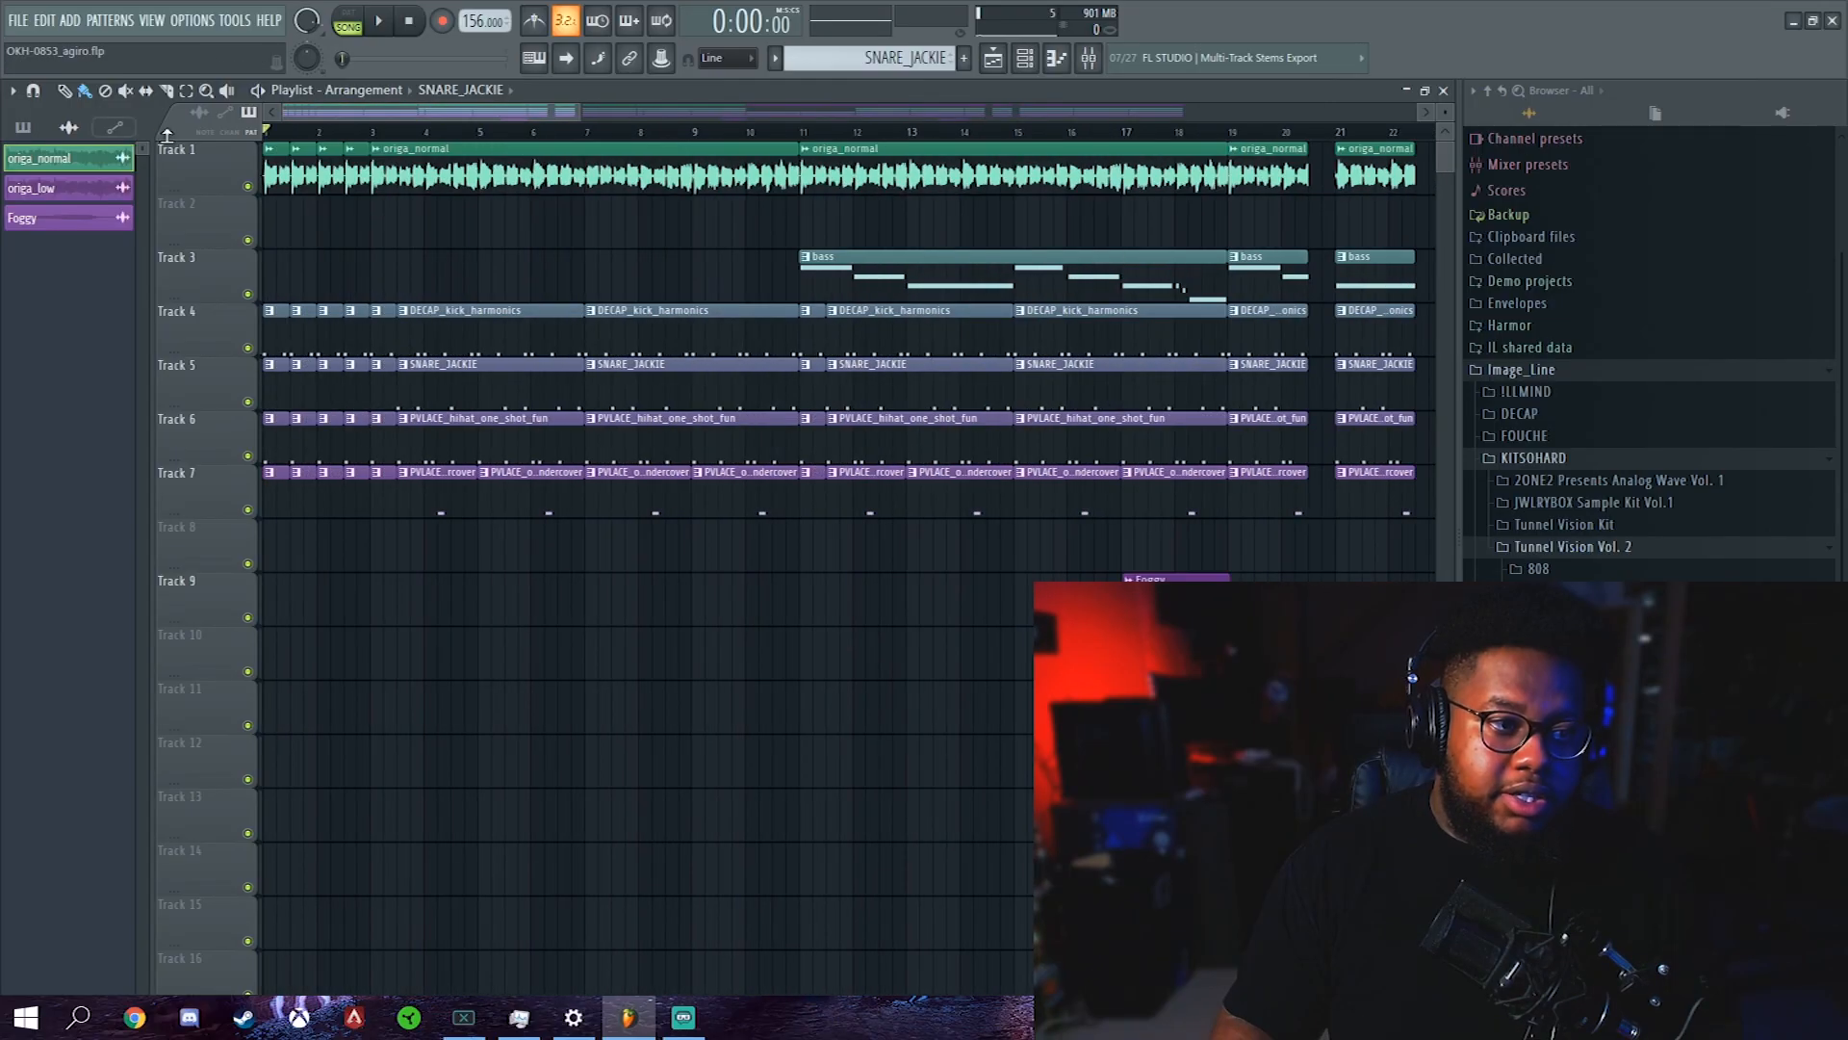
key(space)
key(F6)
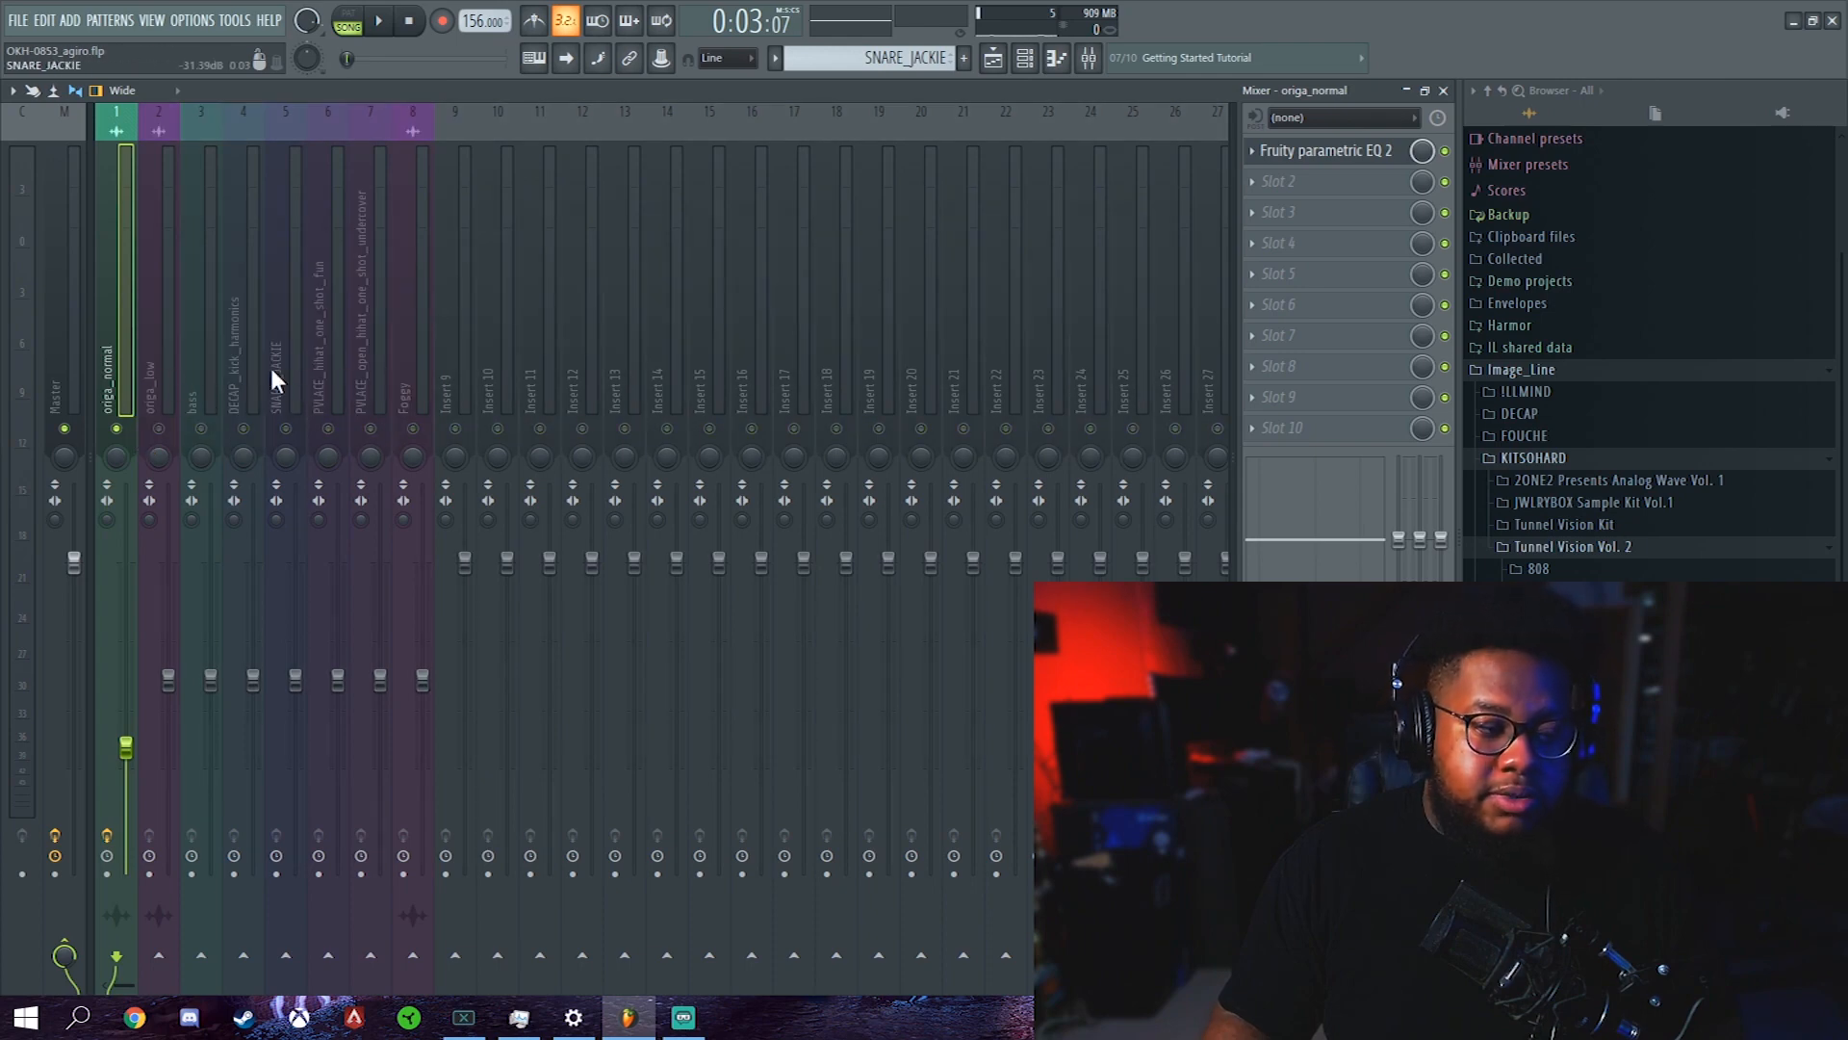
Cut the low end of origa_normal in Fruity parametric EQ 2 by pulling band 1 down at about 111 Hz, and audition it
click(1347, 154)
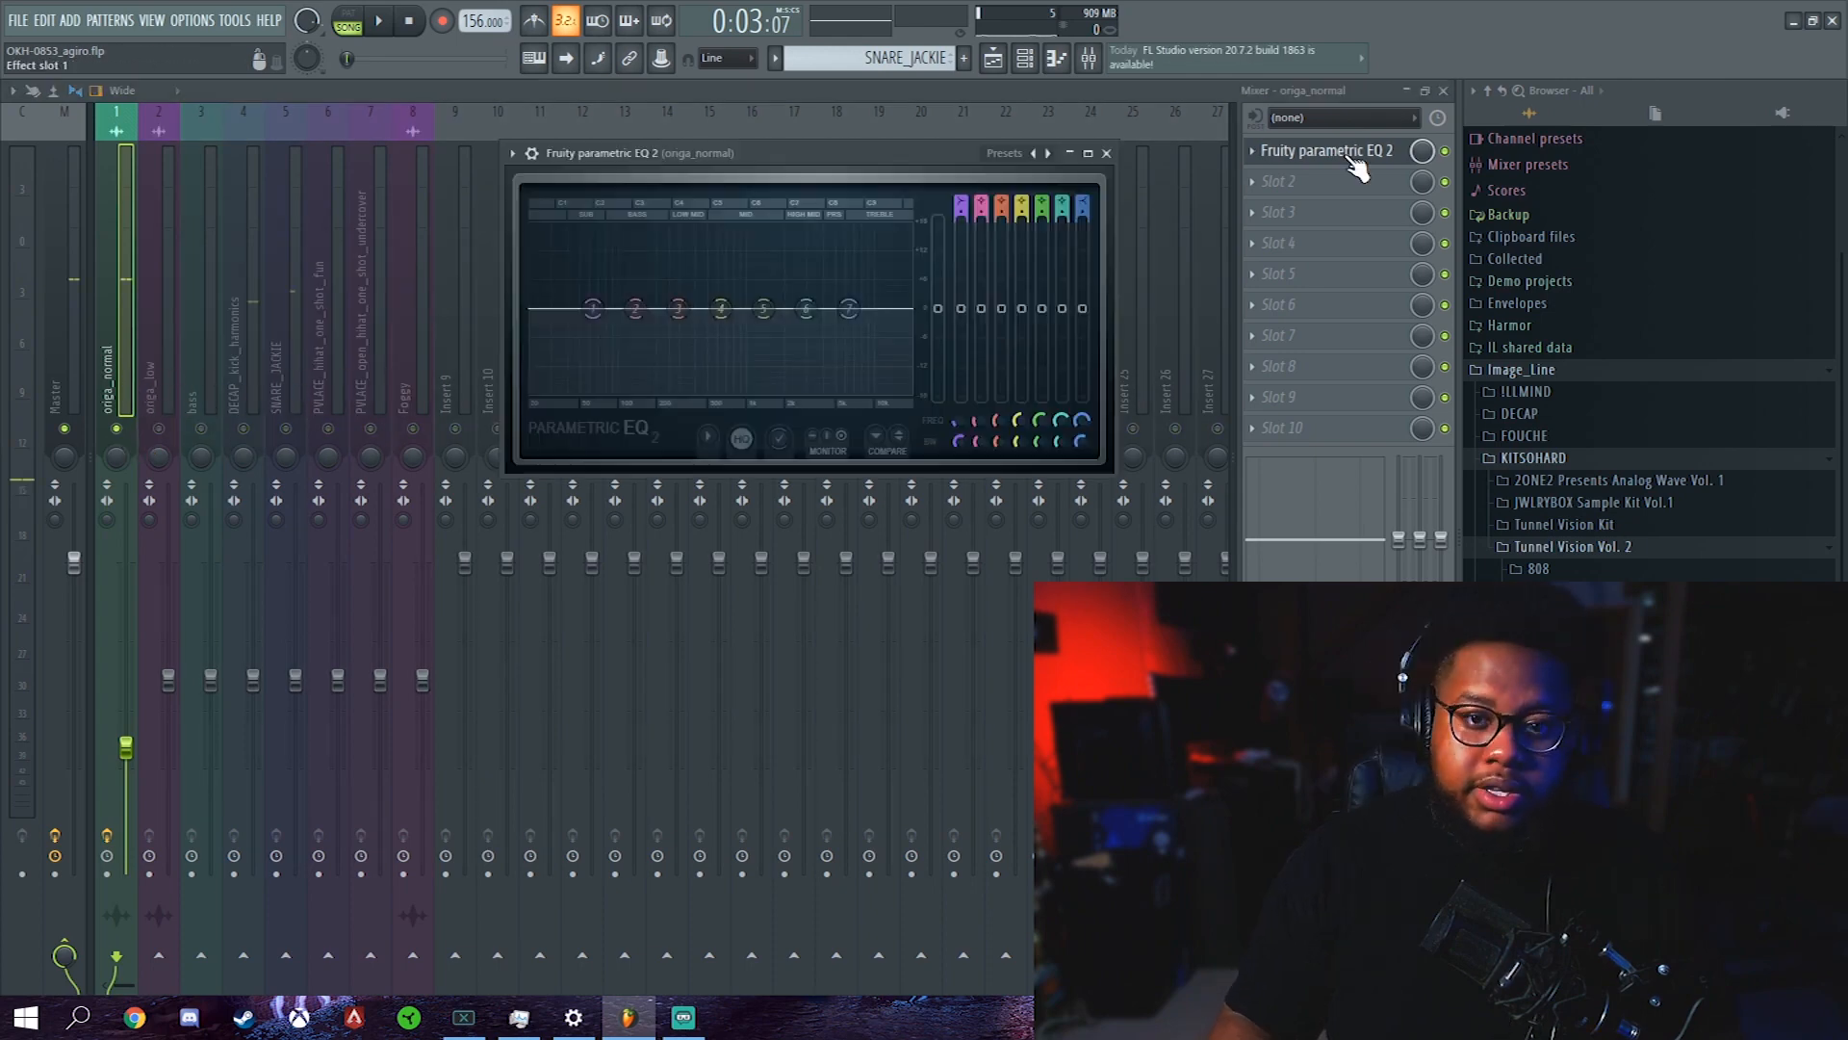
drag(593, 309, 619, 389)
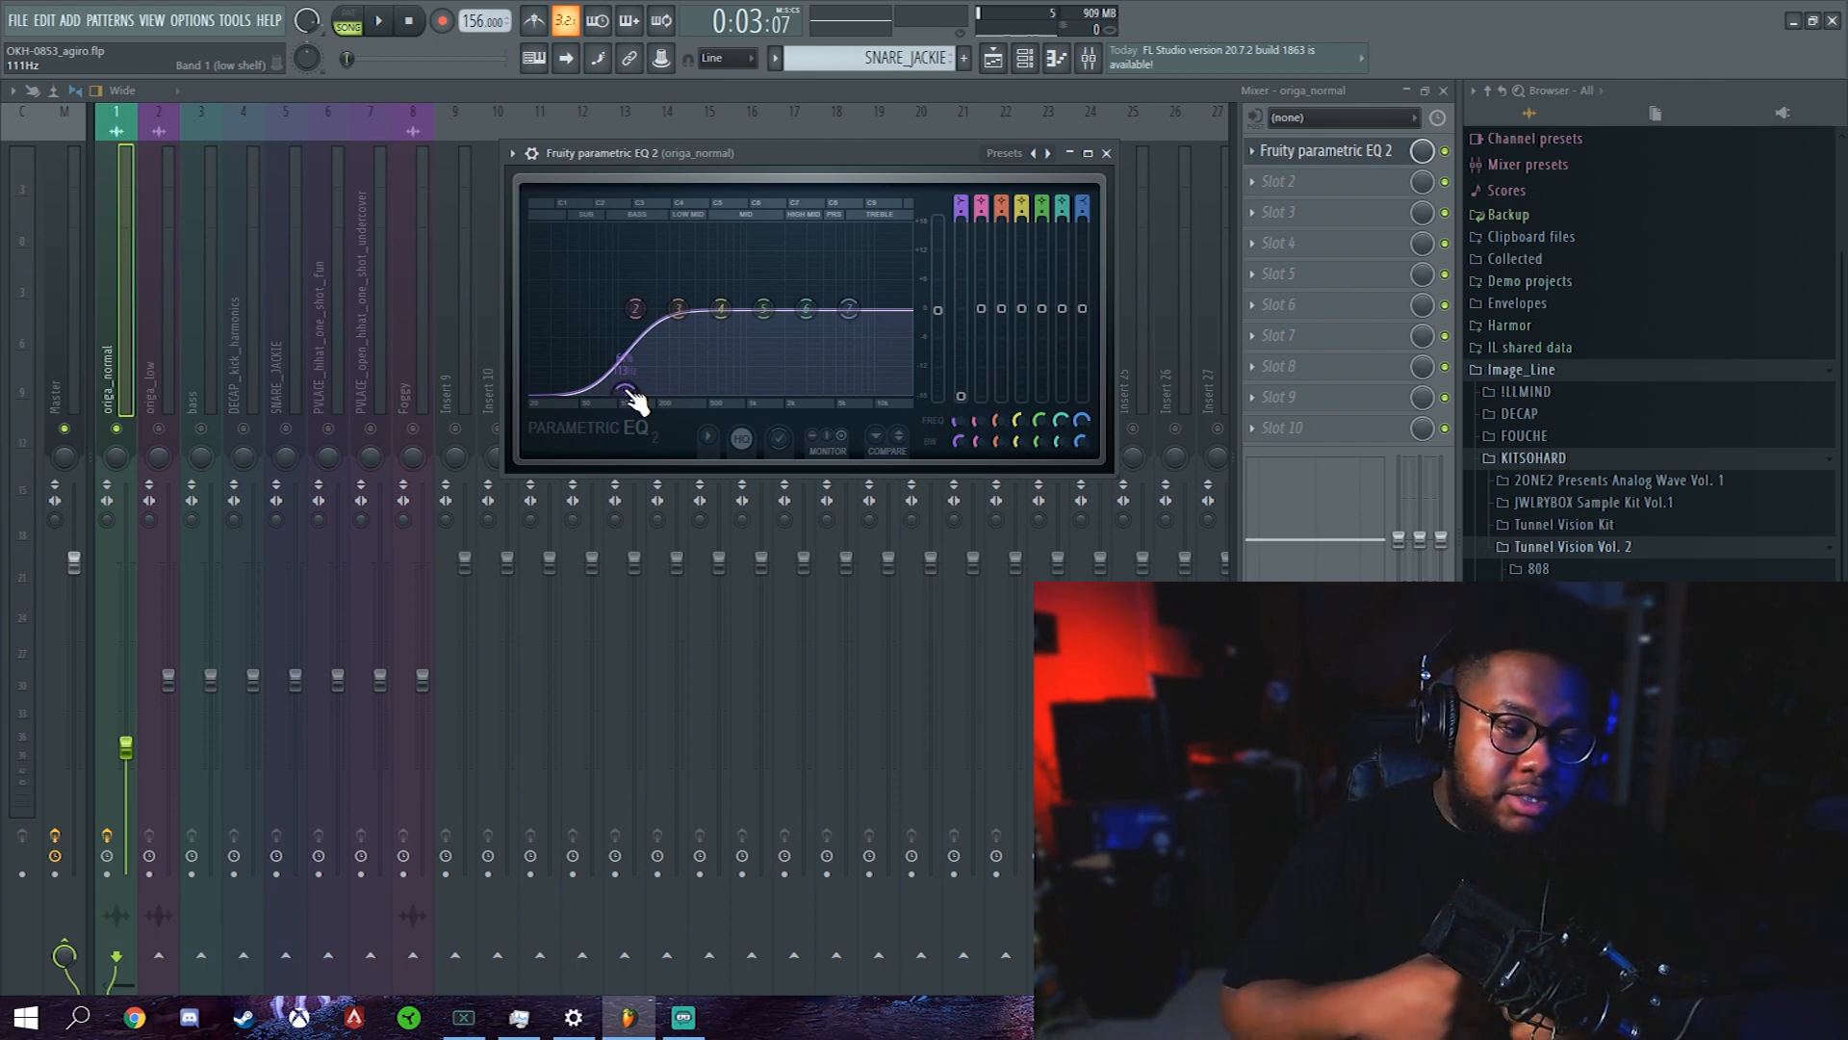
drag(635, 399, 648, 250)
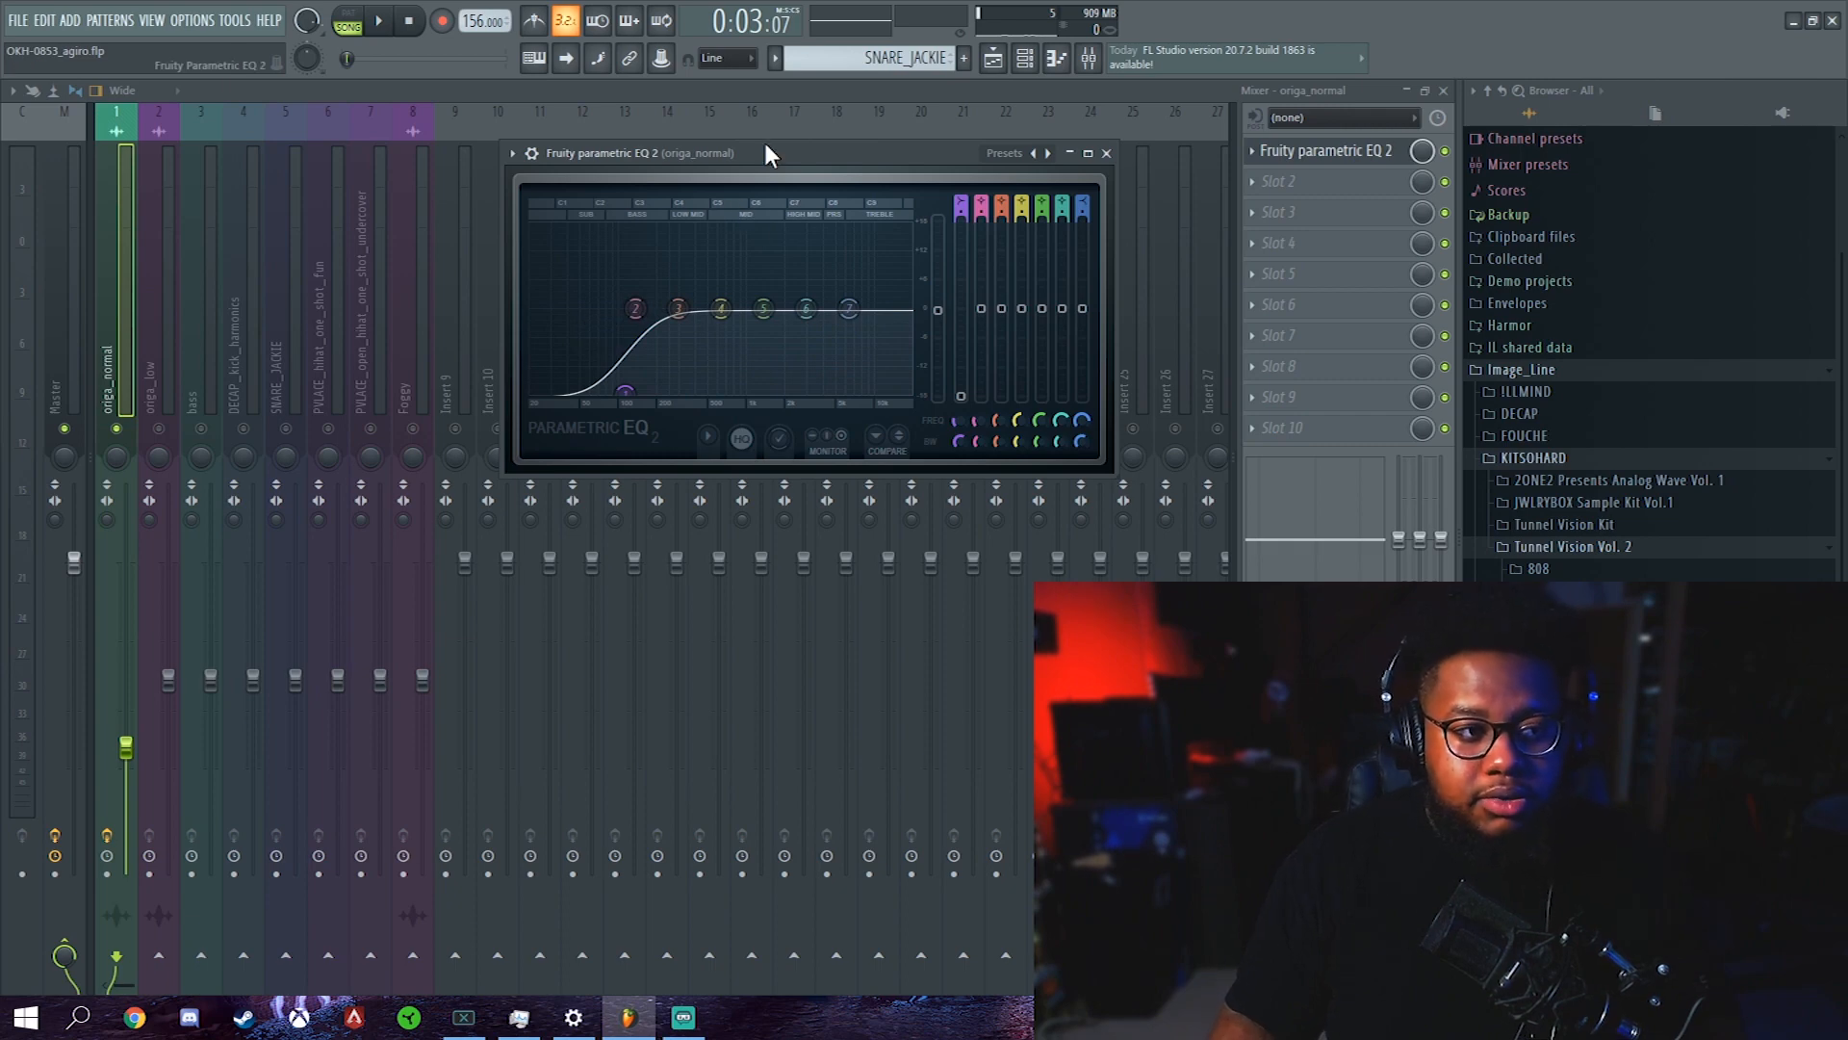
drag(624, 392, 629, 391)
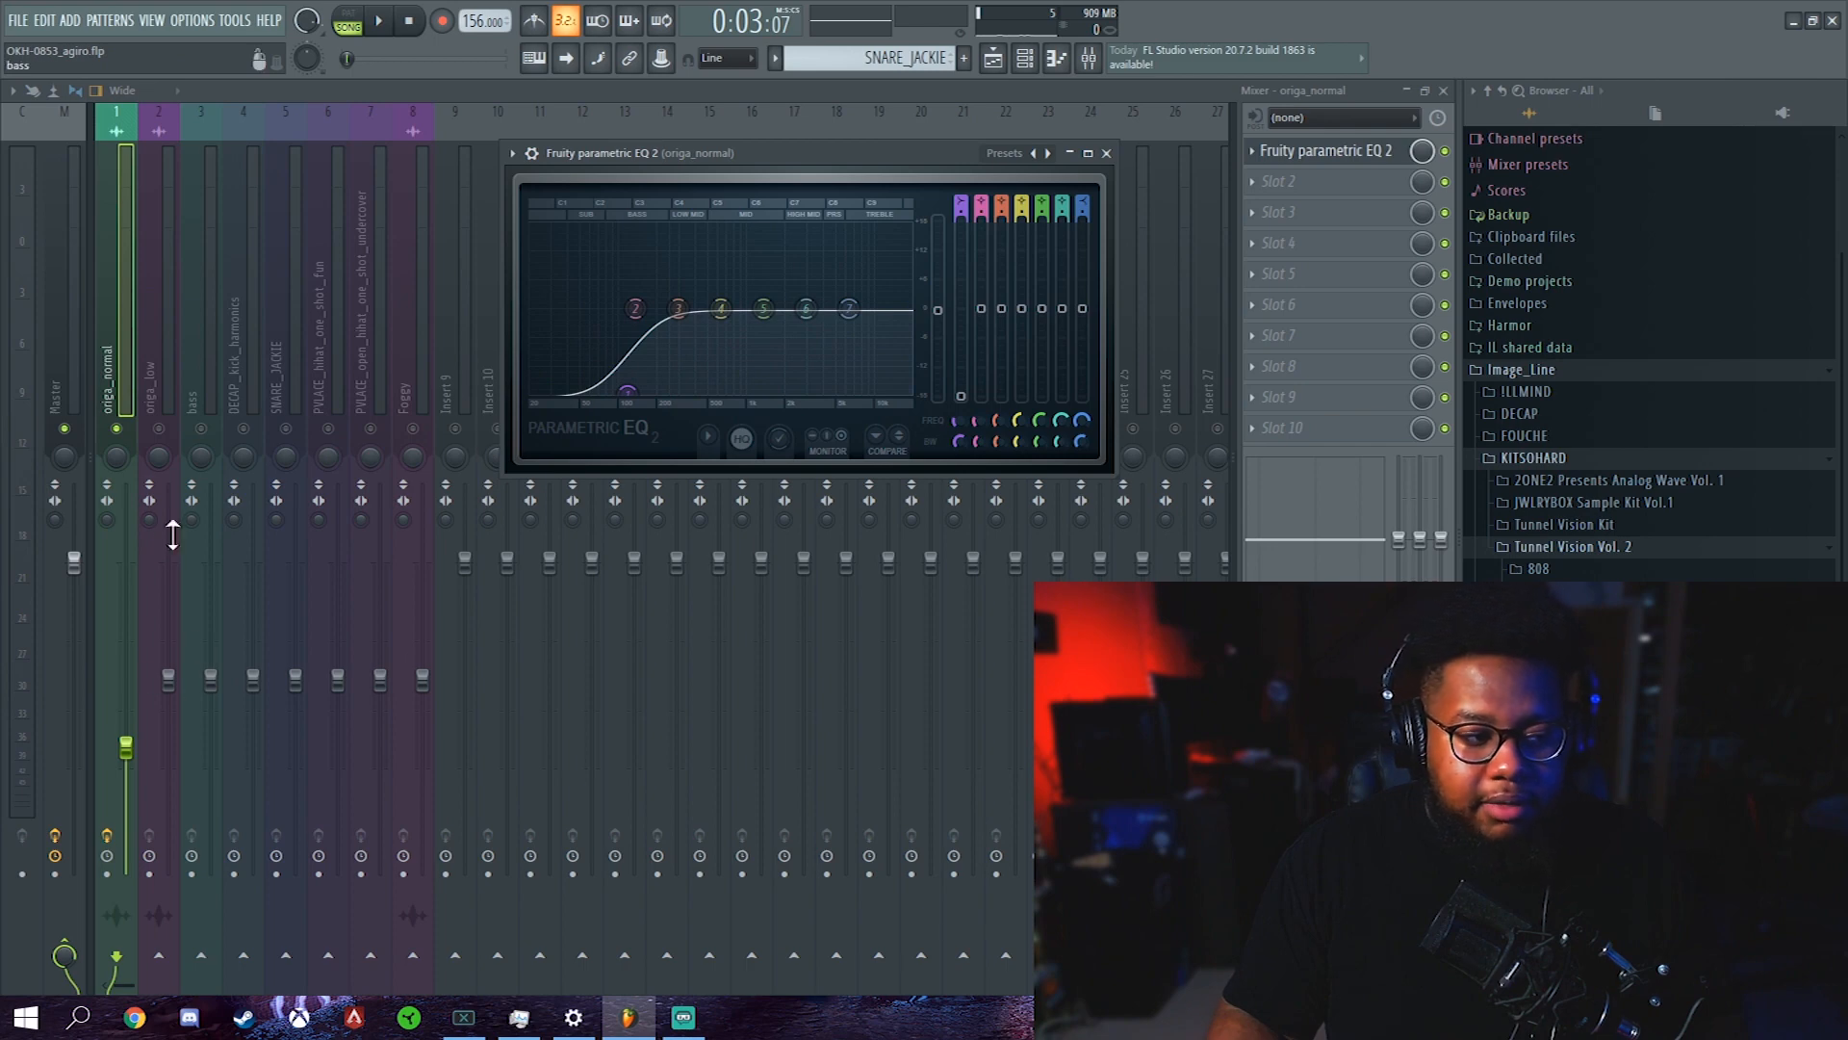
key(space)
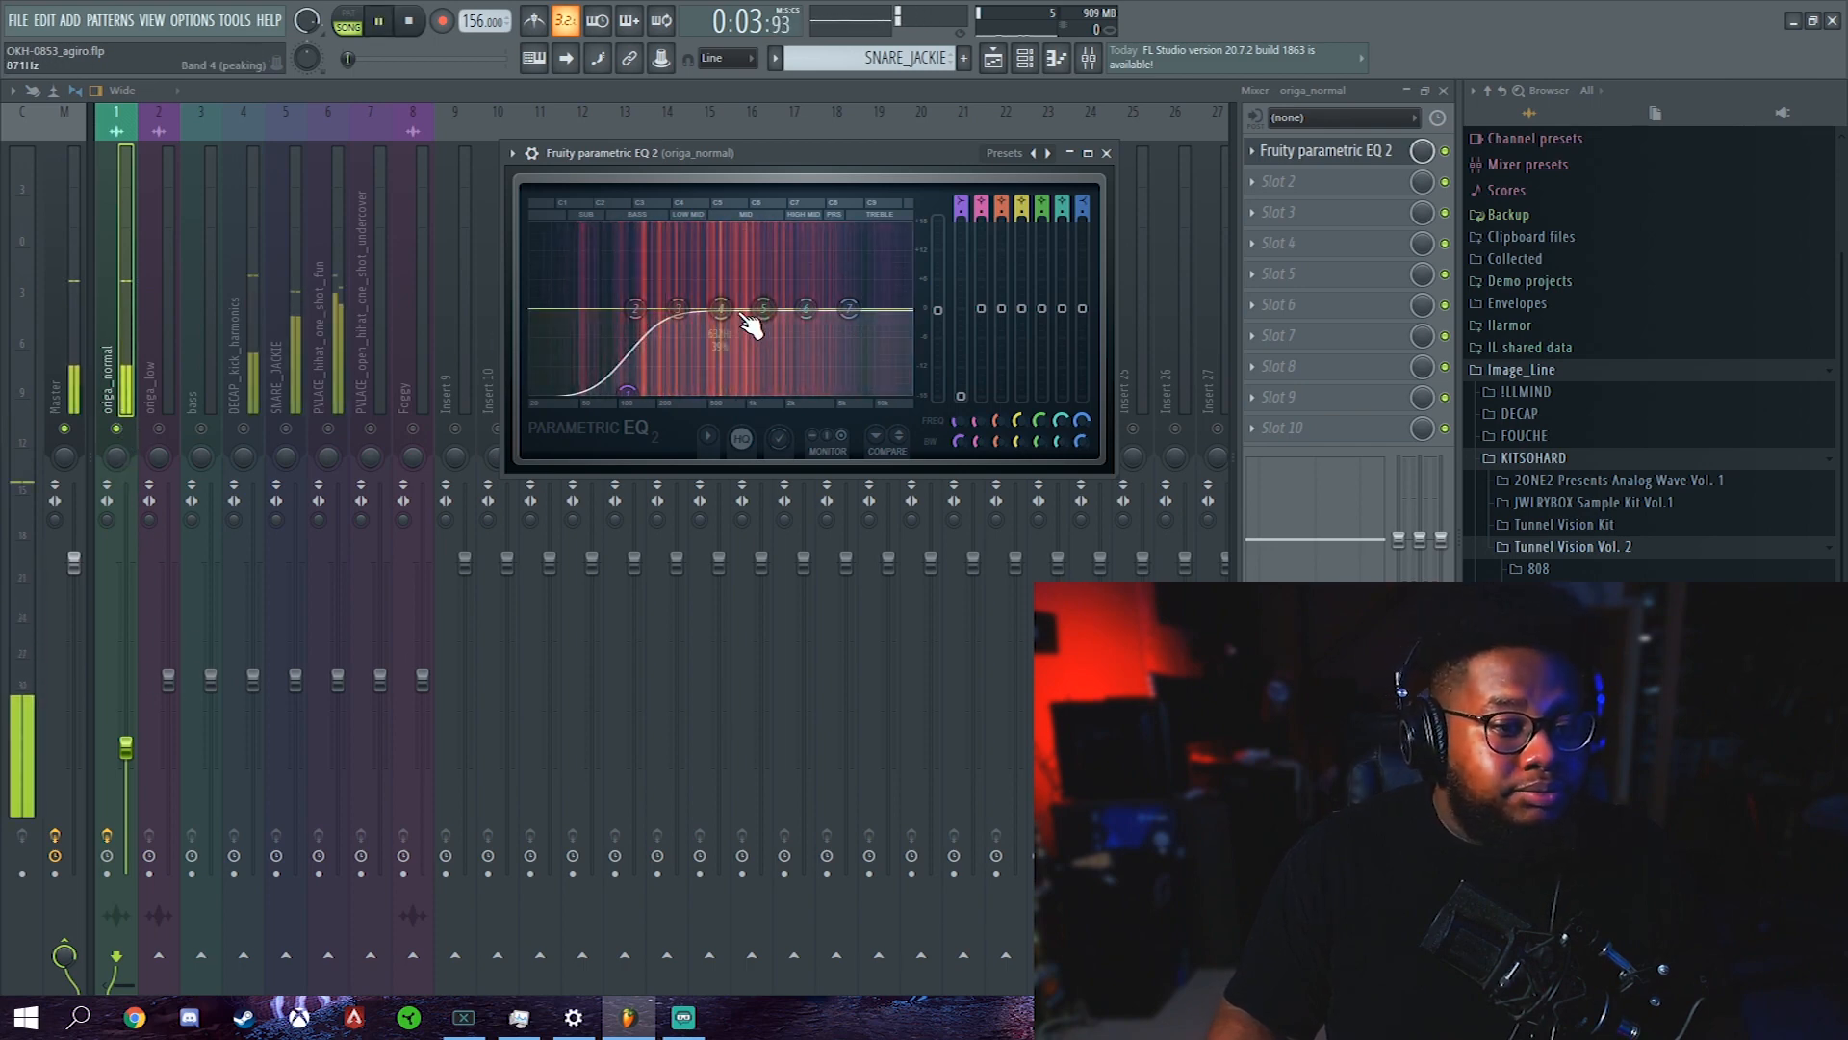
drag(770, 315, 796, 305)
key(space)
Solo the DECAP_kick_harmonics mixer track and raise its volume fader during playback
click(258, 437)
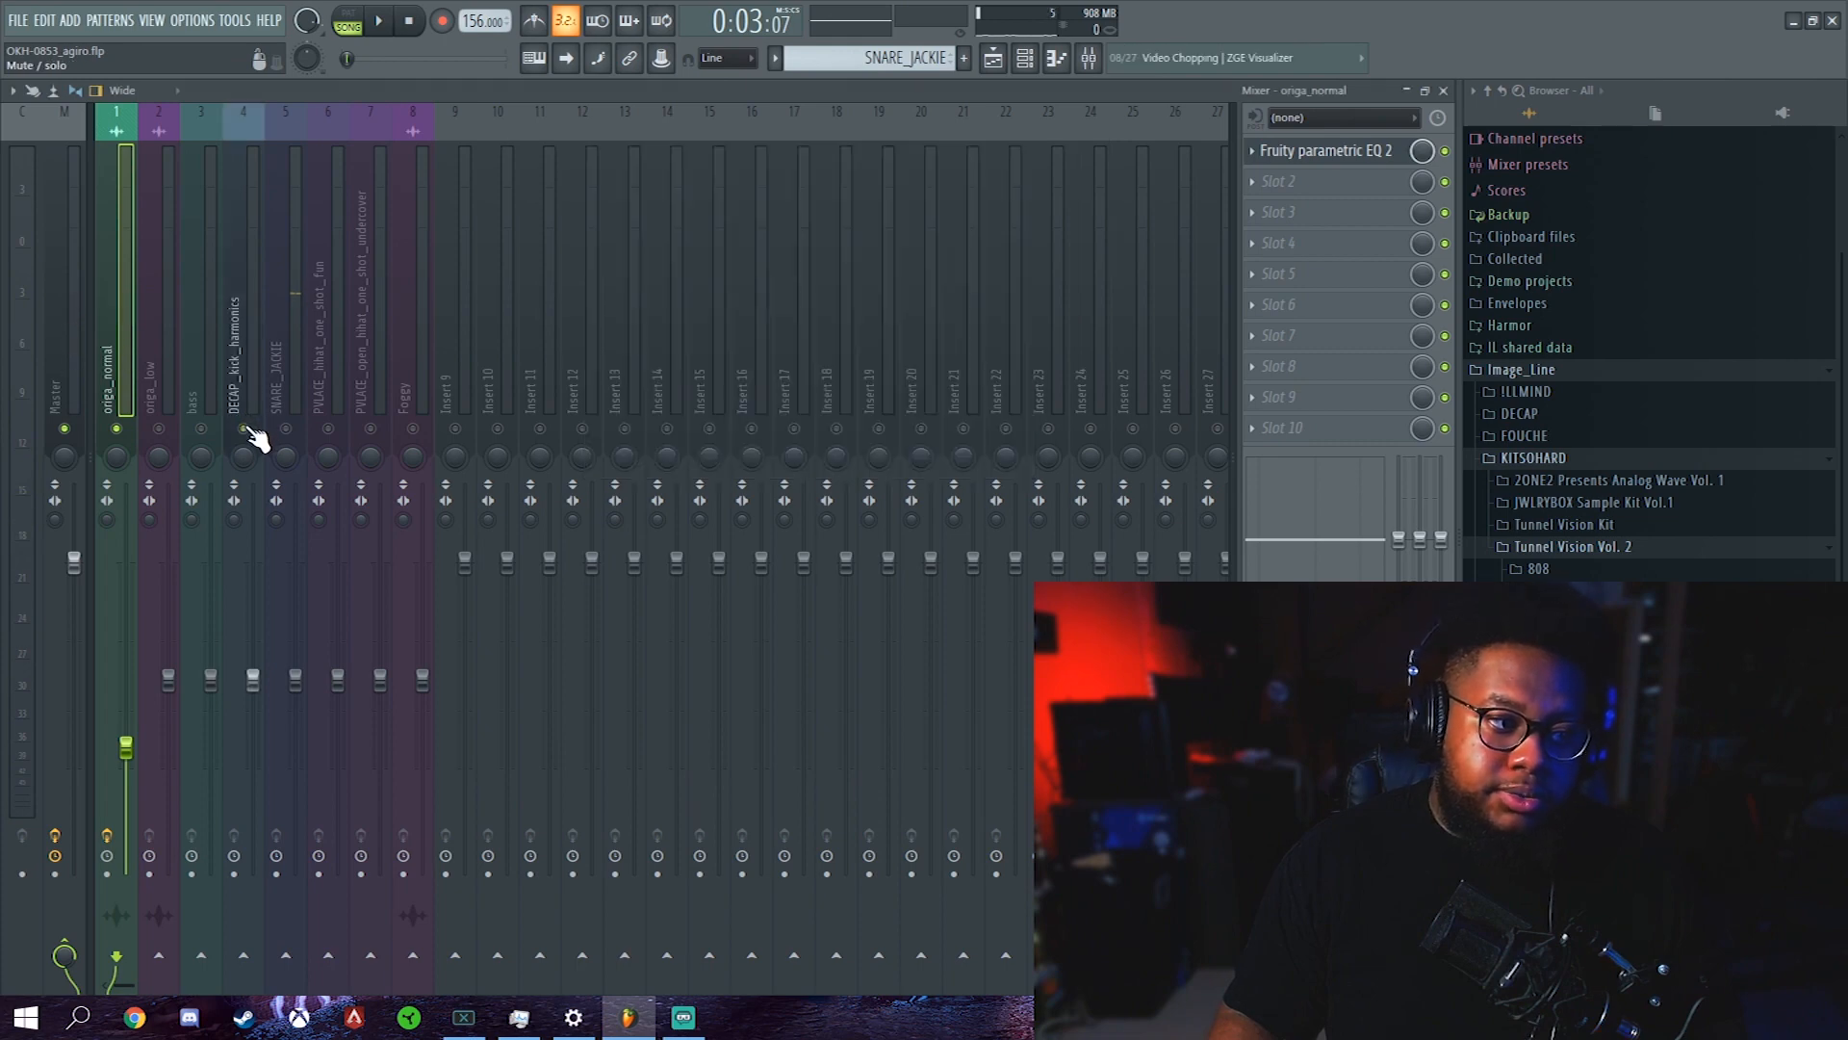
key(space)
drag(265, 688, 265, 601)
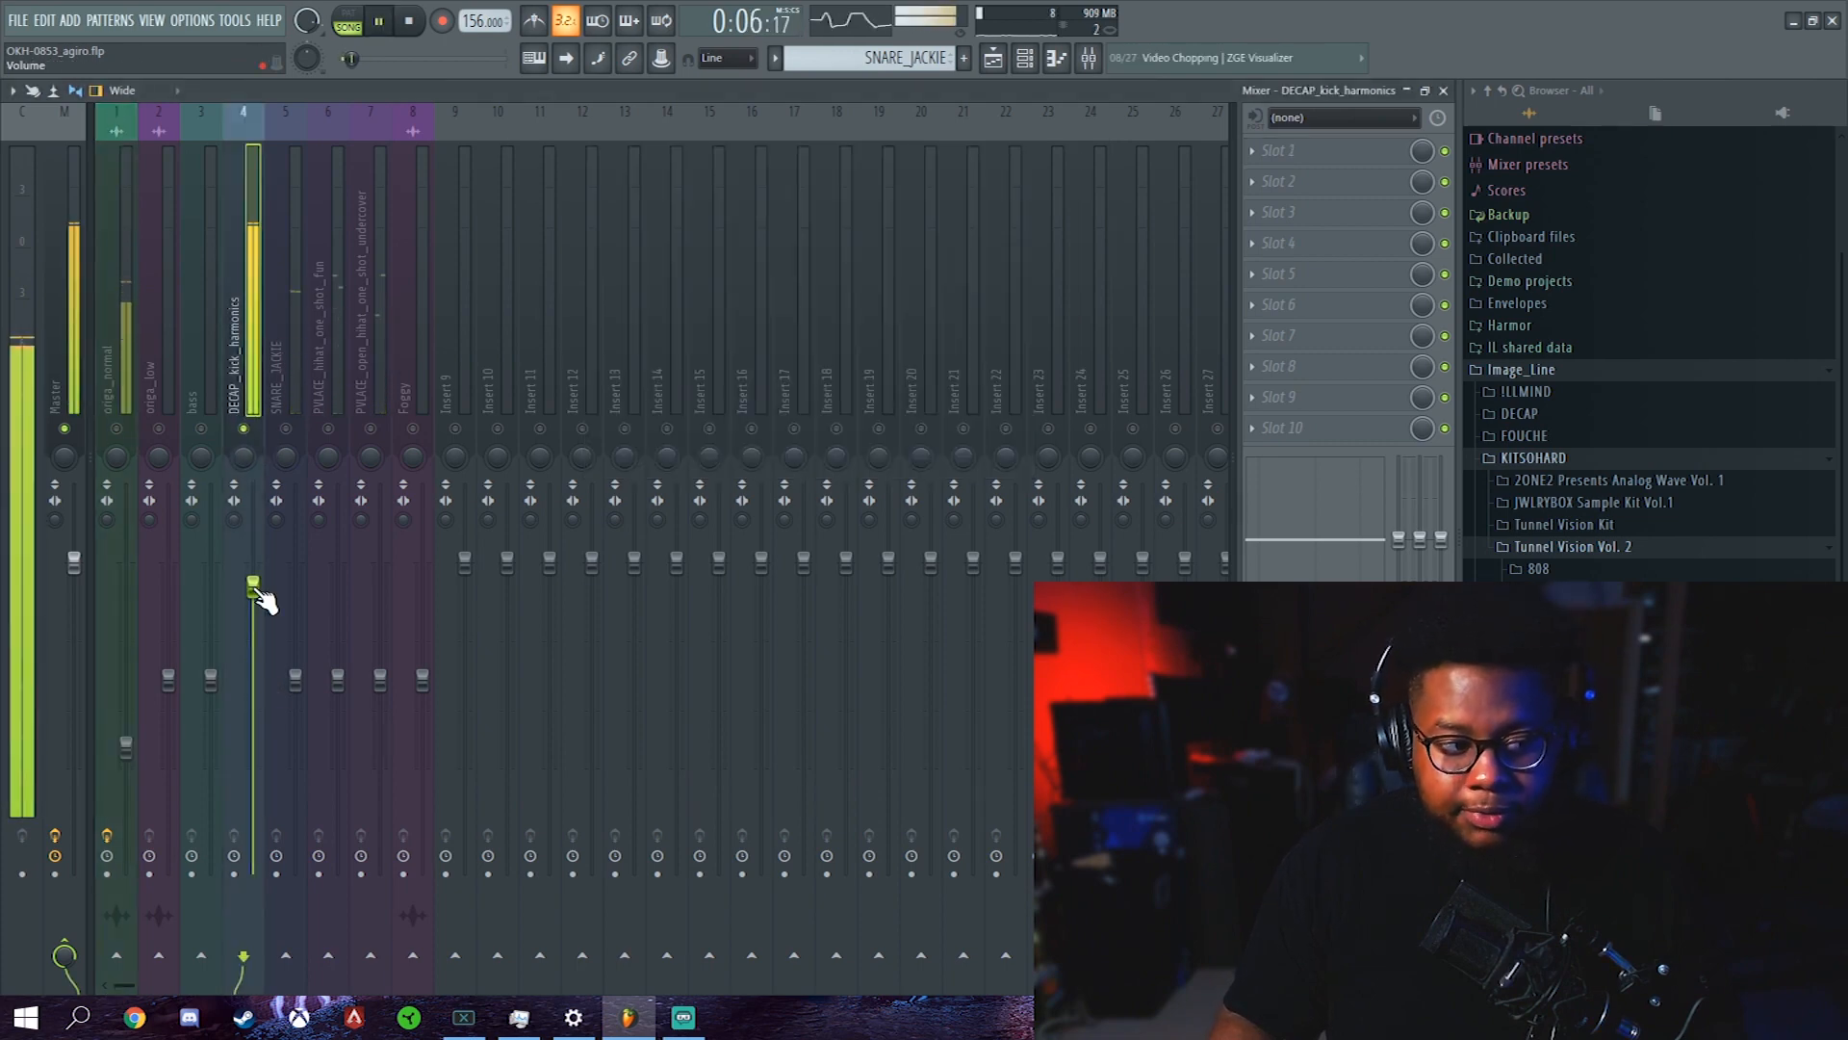
Add Fruity parametric EQ 2 to DECAP_kick_harmonics, lower band 1 at about 37 Hz, and audition the kick
click(1299, 154)
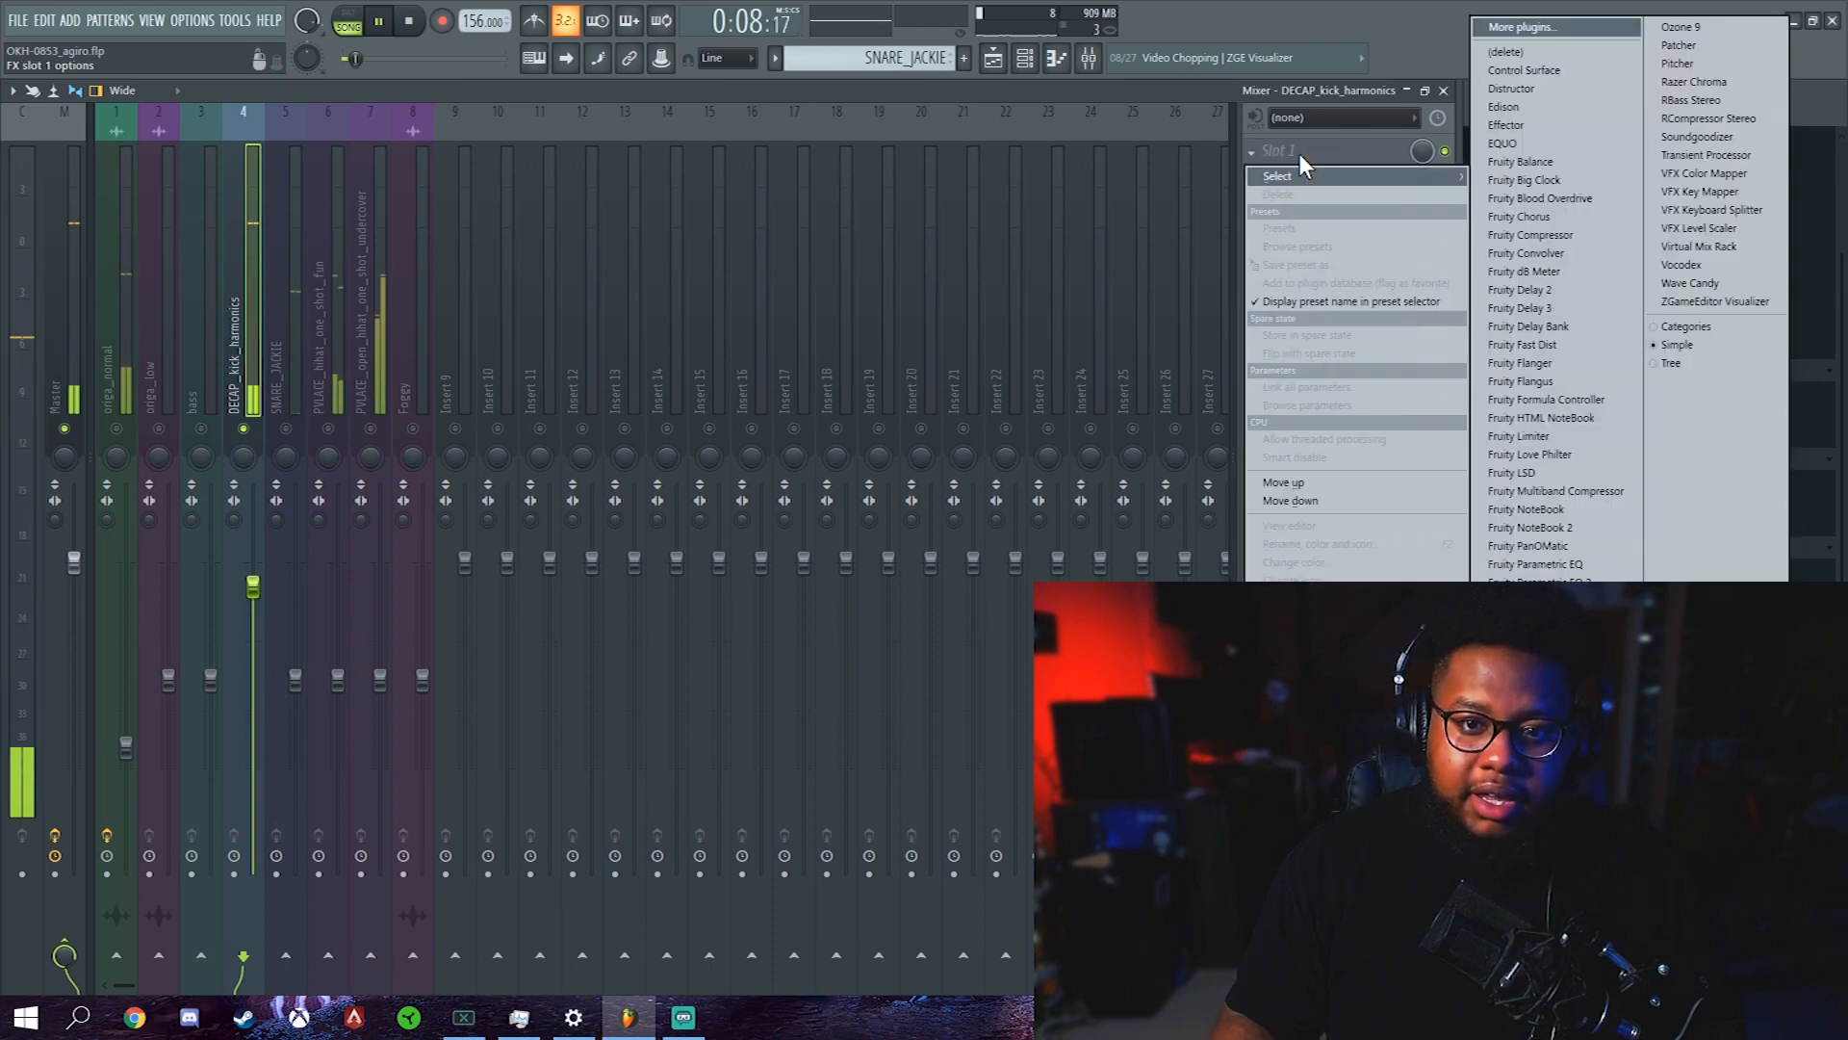
click(1540, 582)
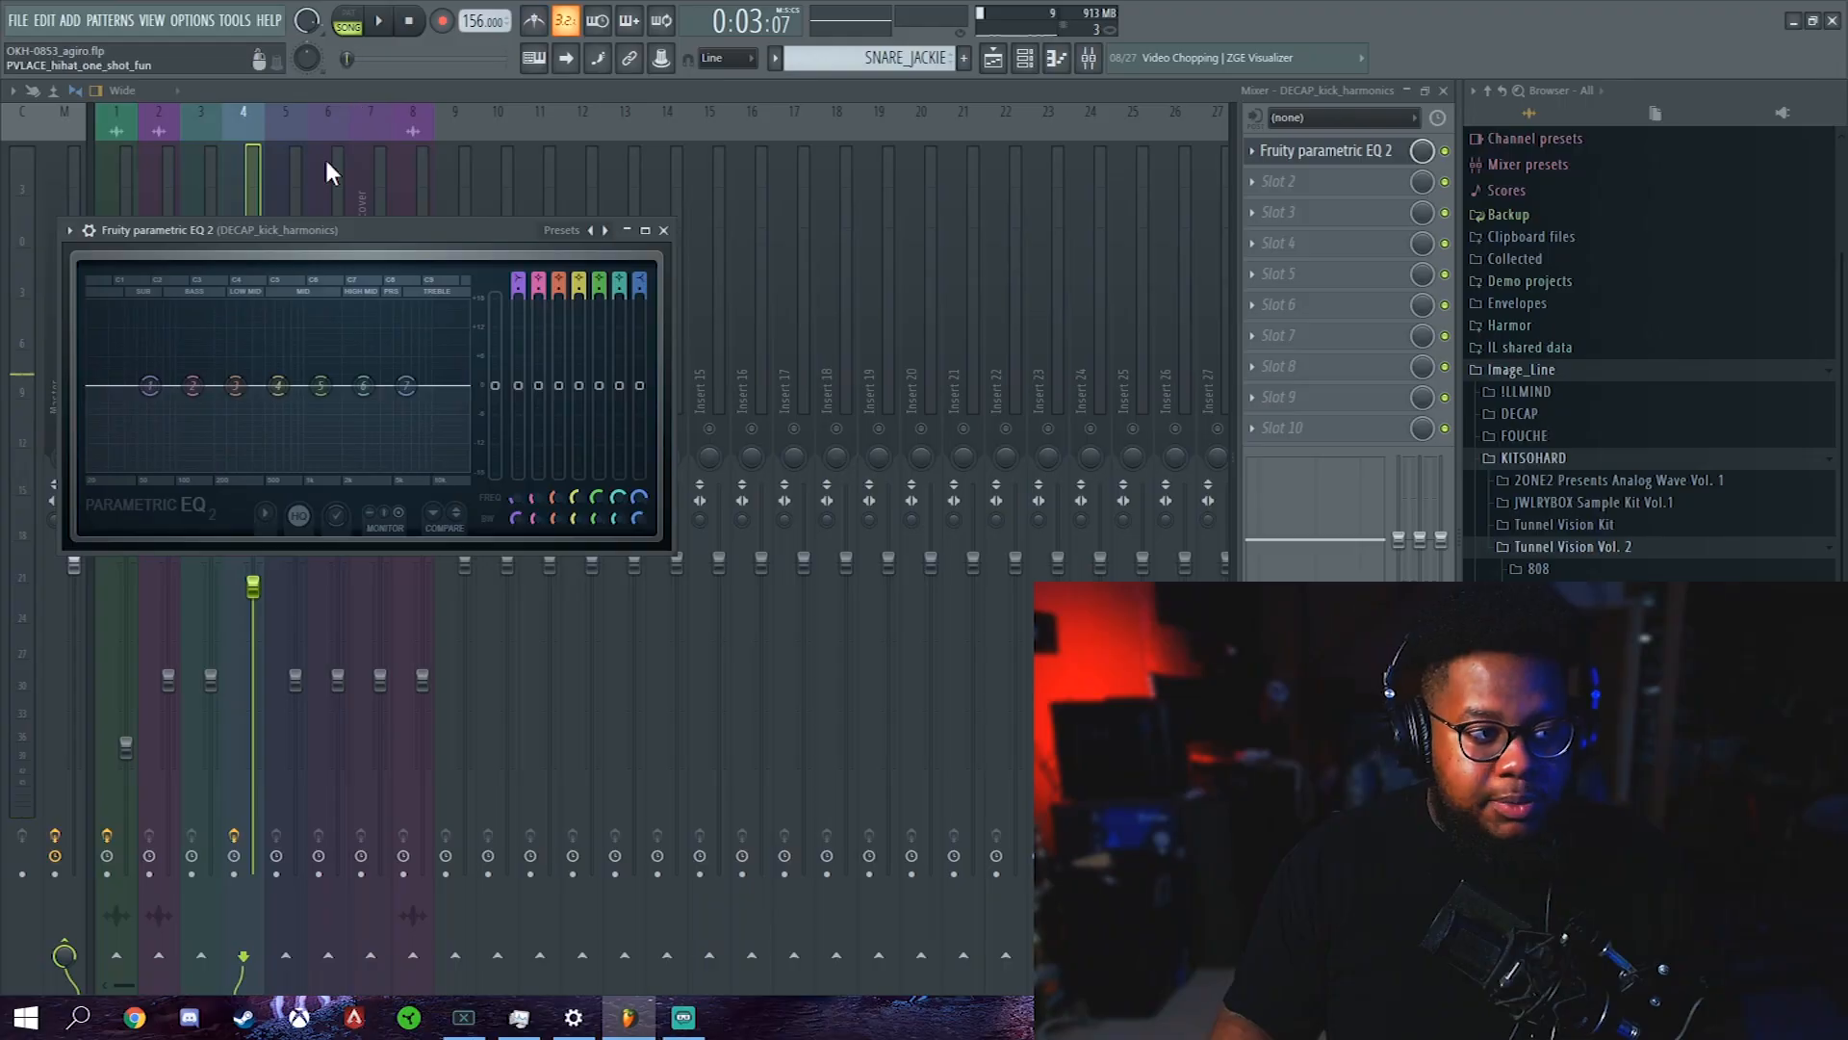
drag(302, 229, 645, 185)
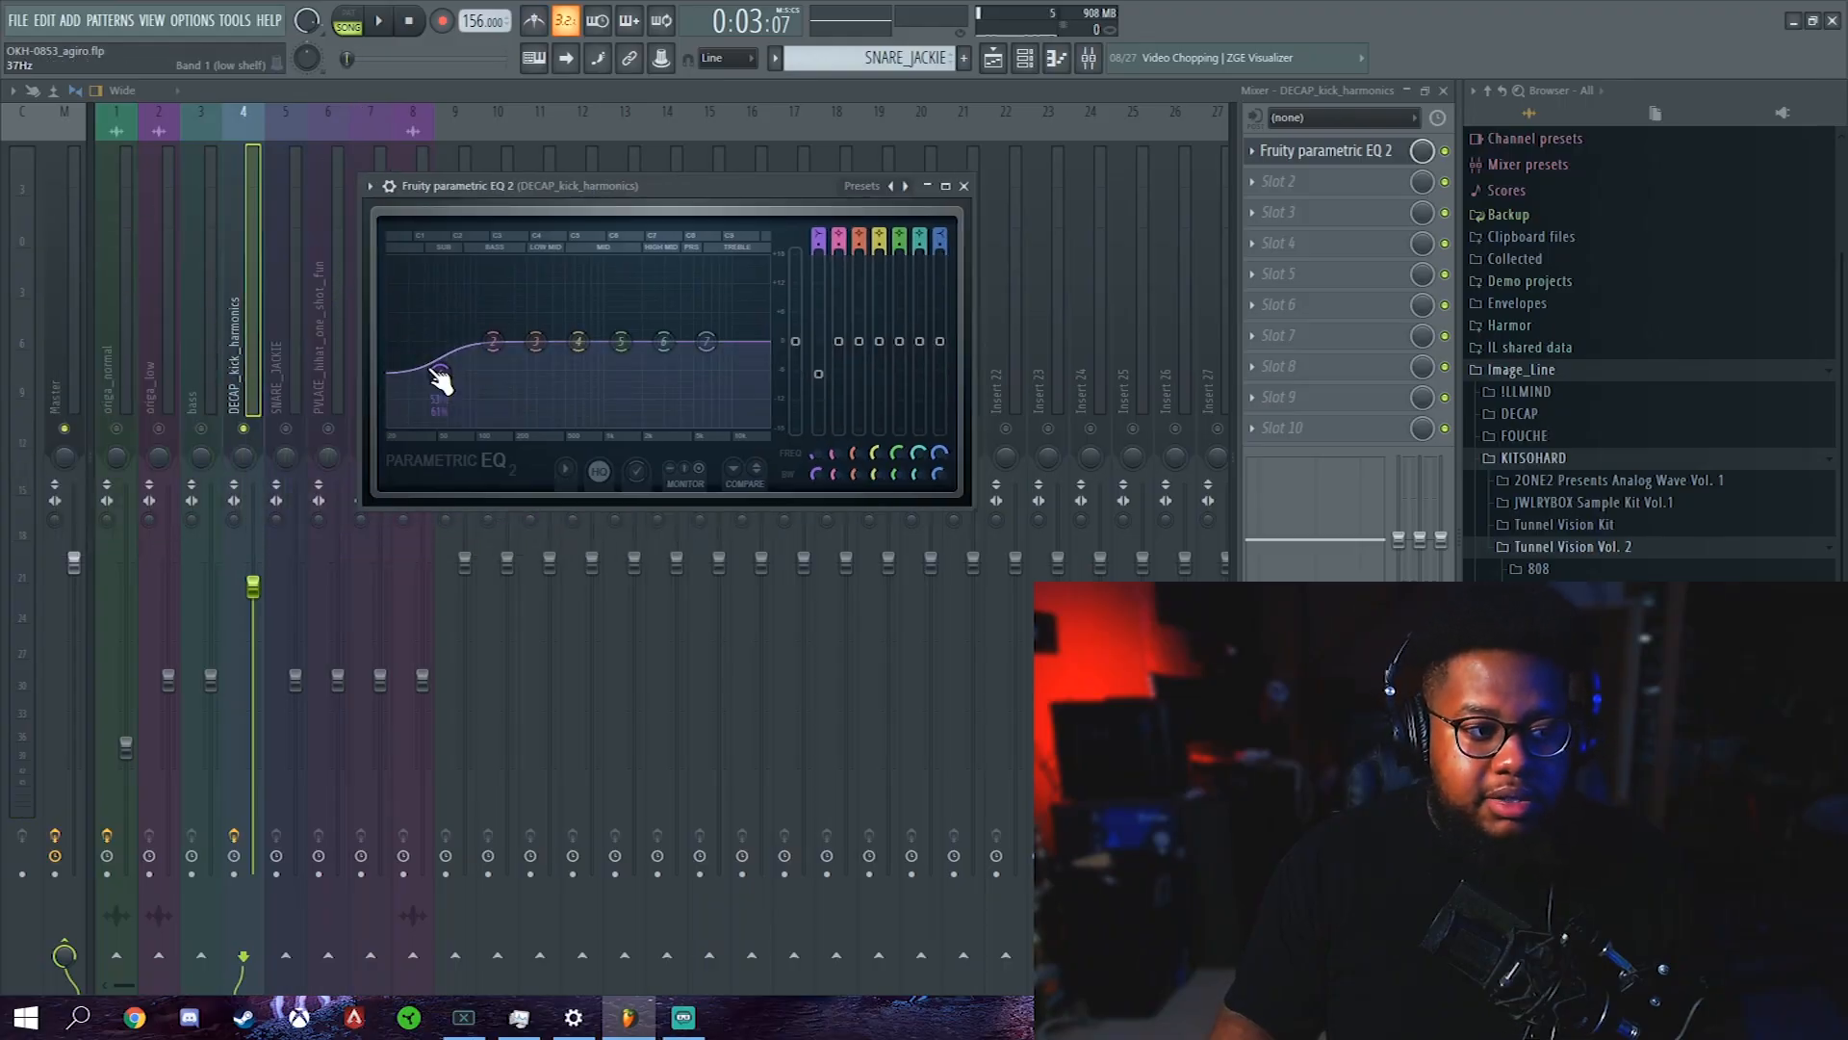
key(space)
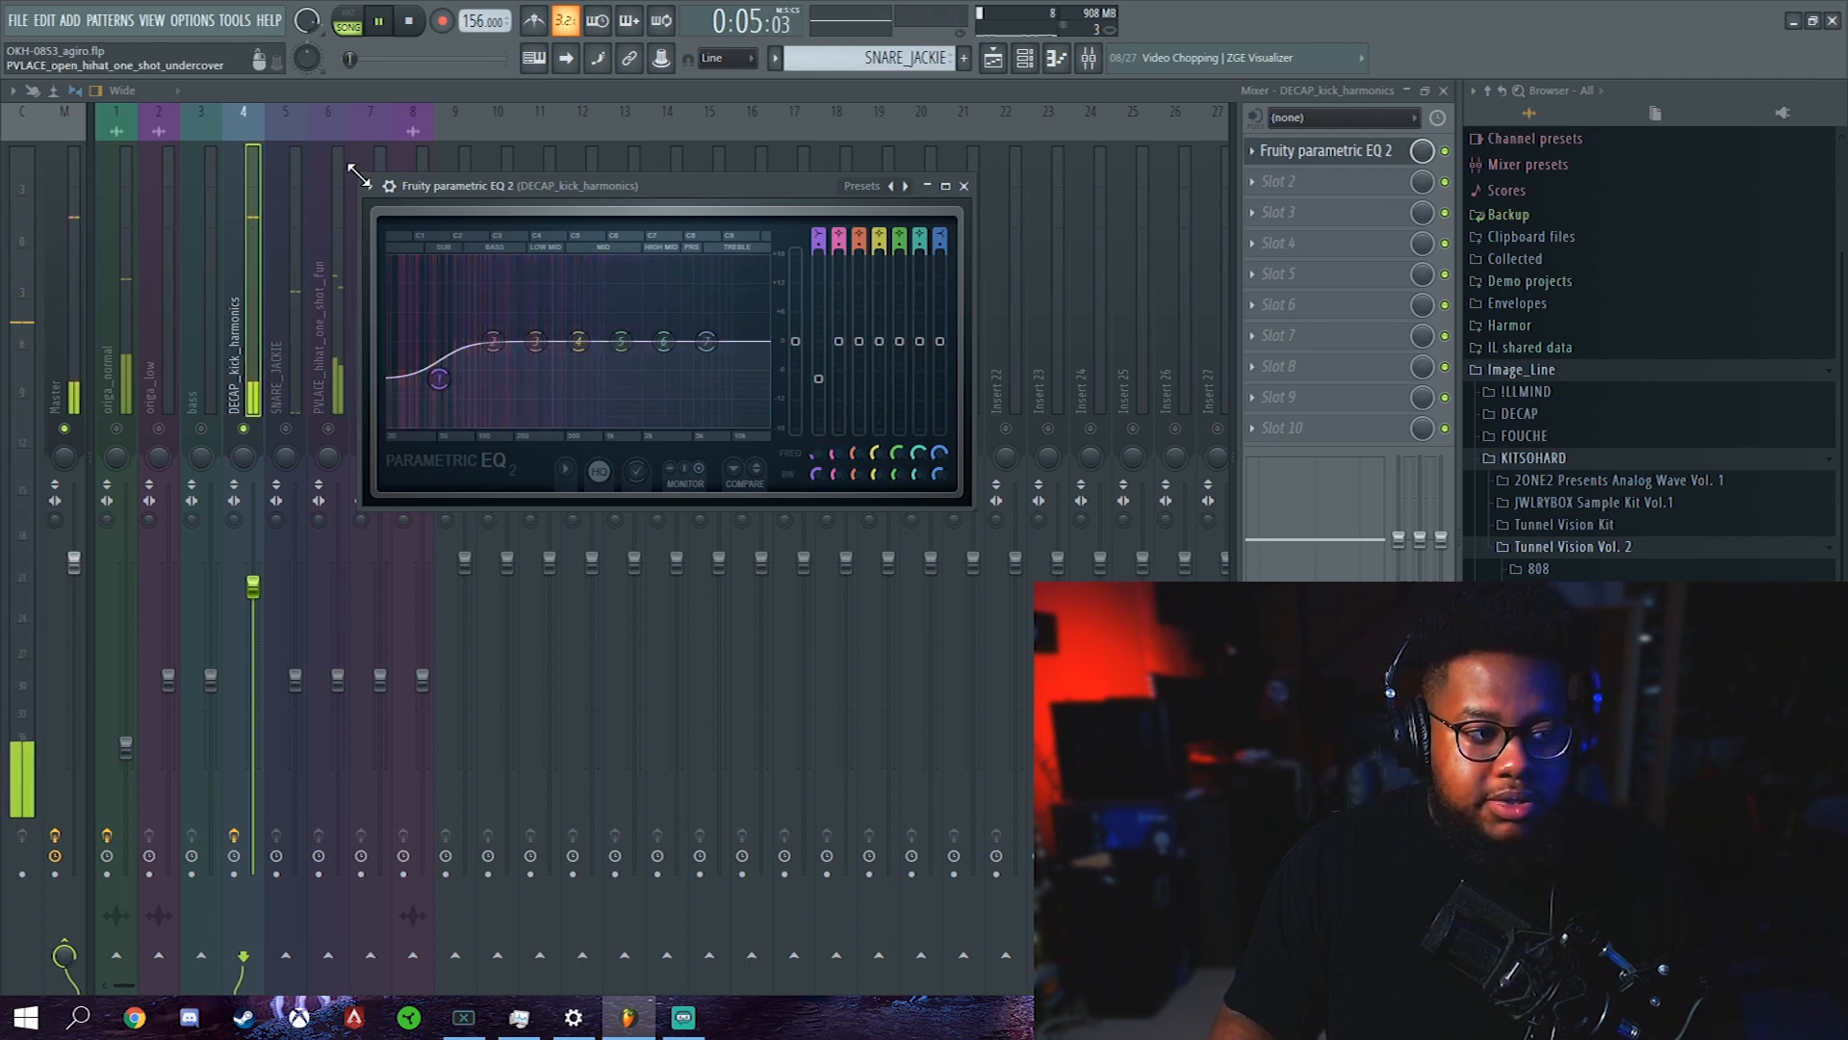
key(Escape)
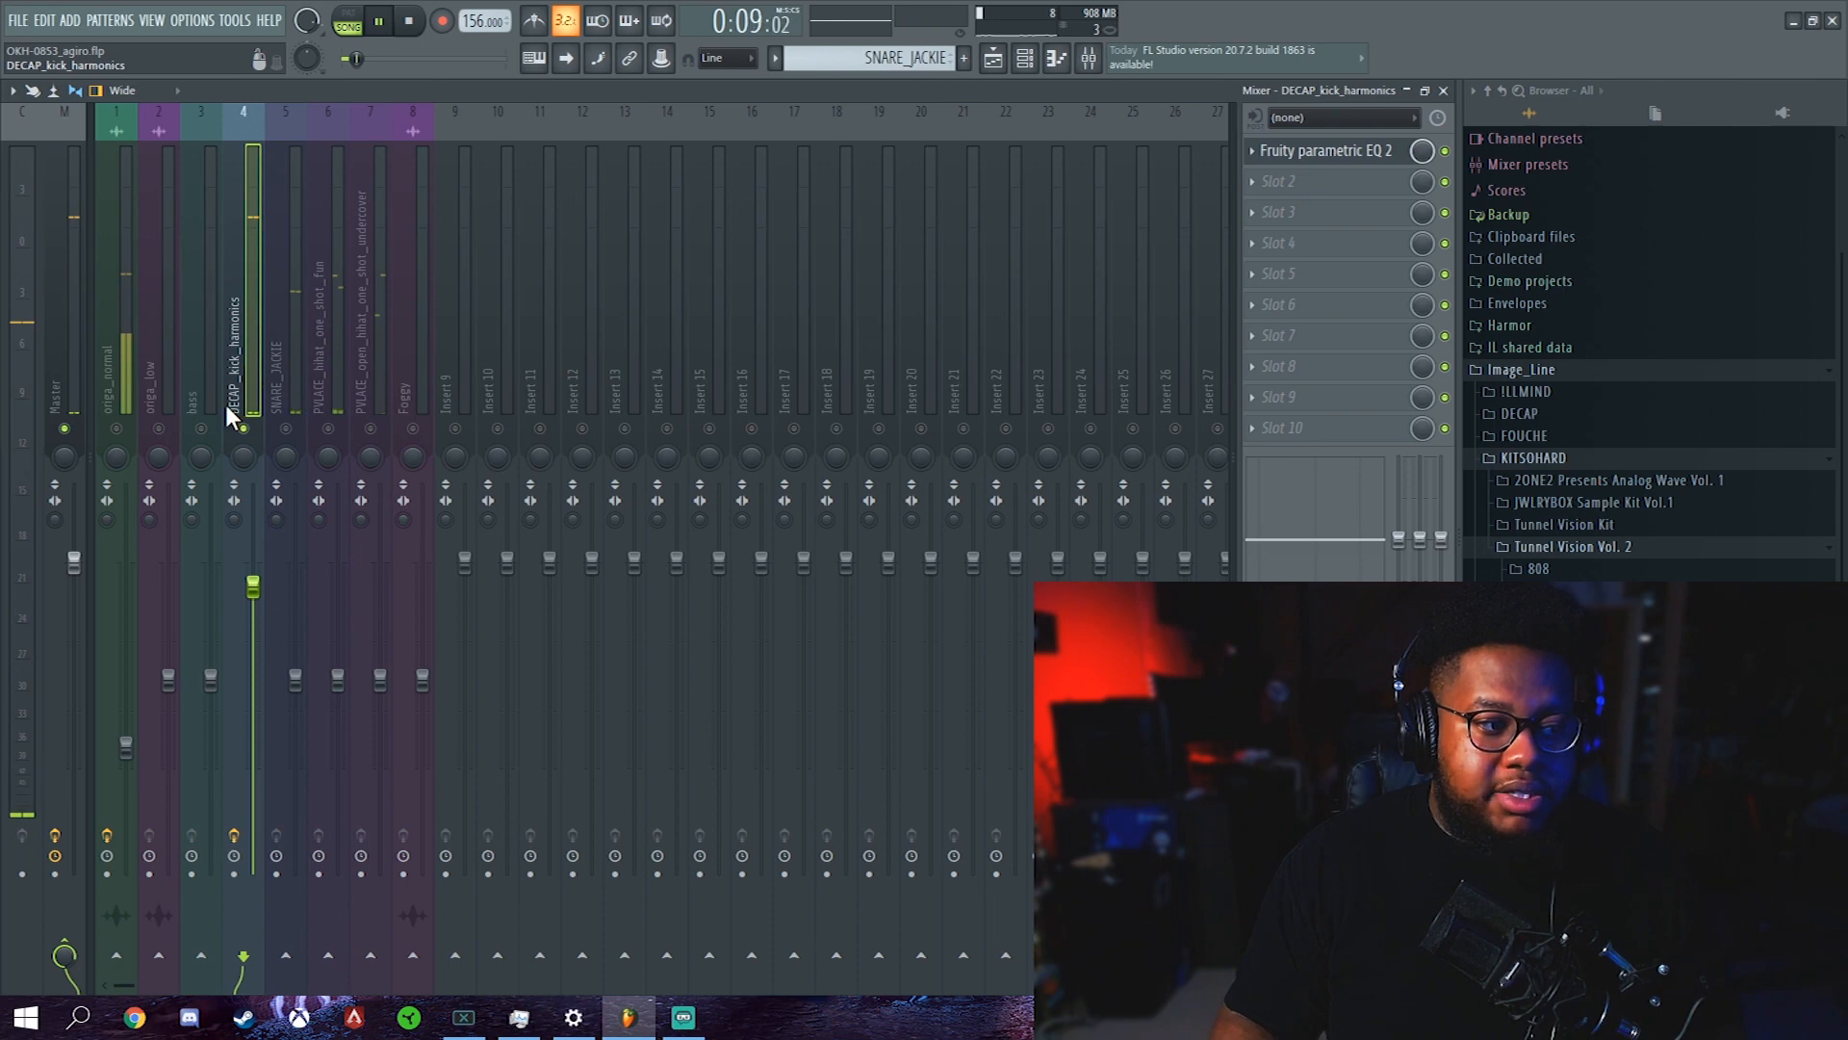
Stop playback and select the time range from bar 11 to bar 19 in the playlist
key(F5)
key(space)
drag(800, 132, 1240, 132)
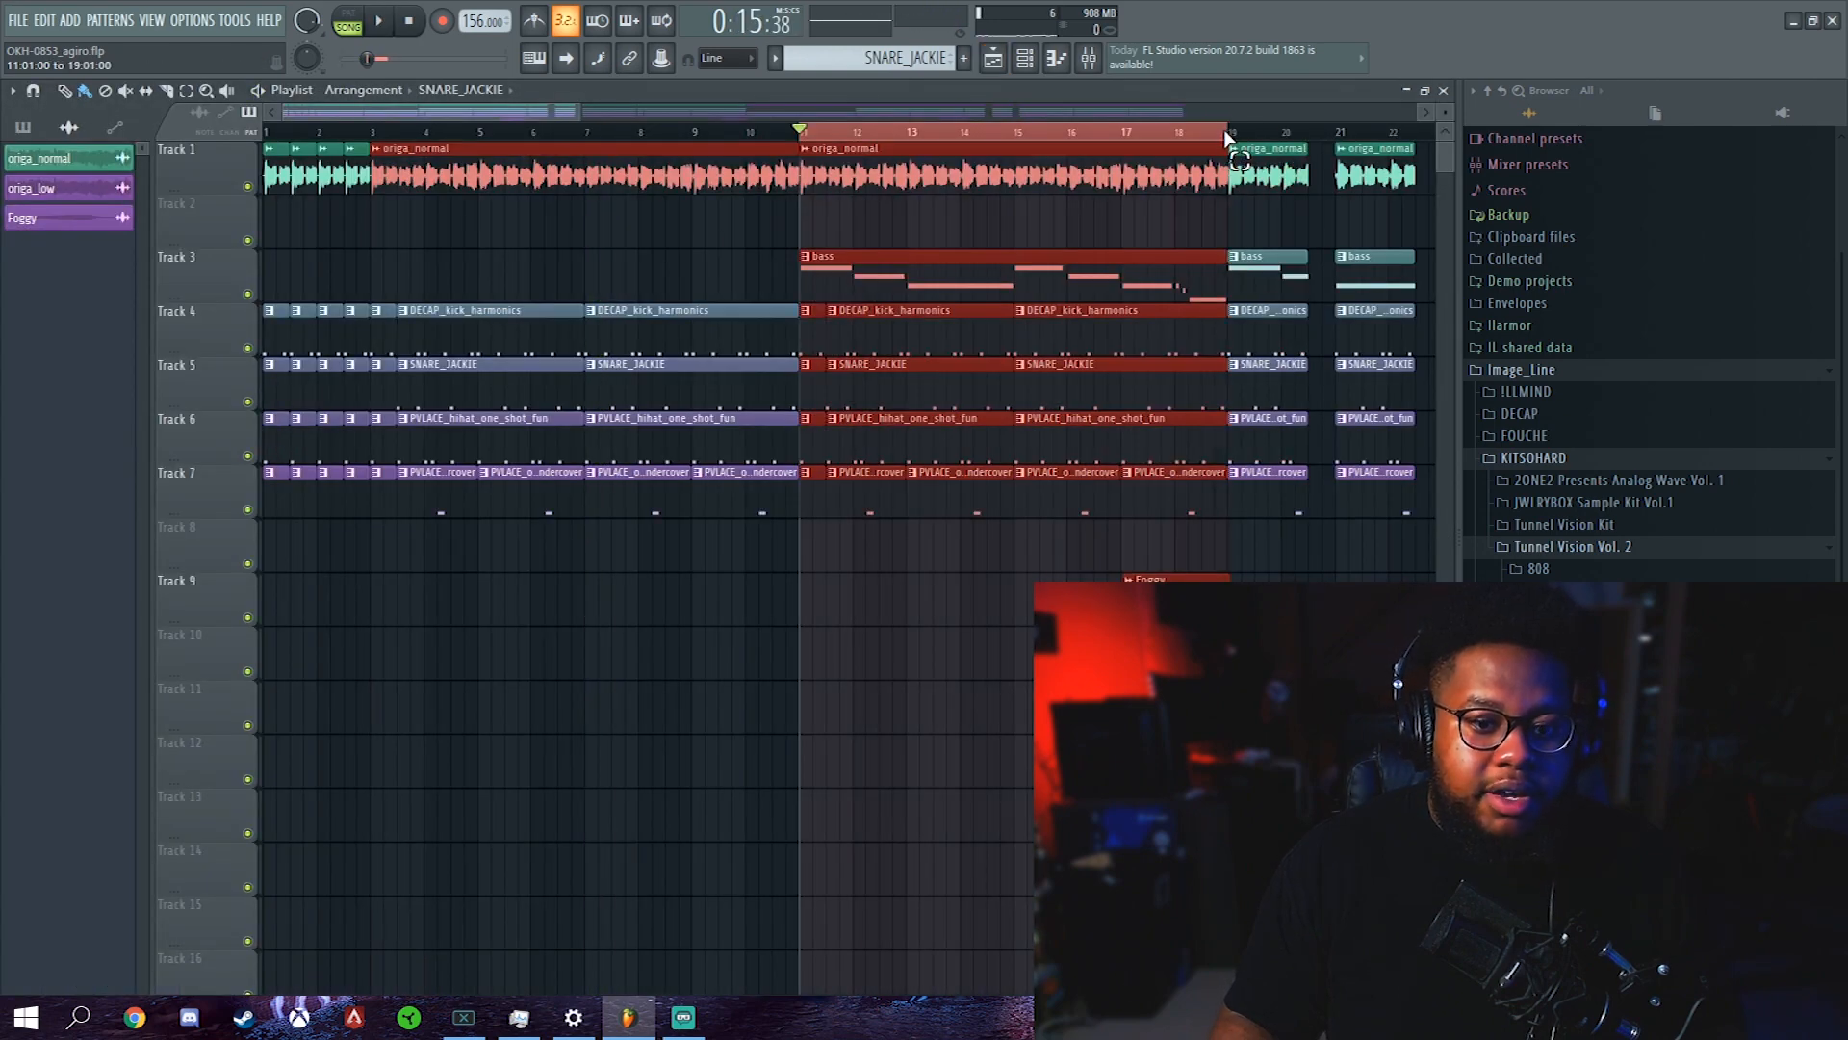
During playback, deepen the kick EQ's band 1 low cut and roll off the bass's high end with band 7 of its EQ
key(F9)
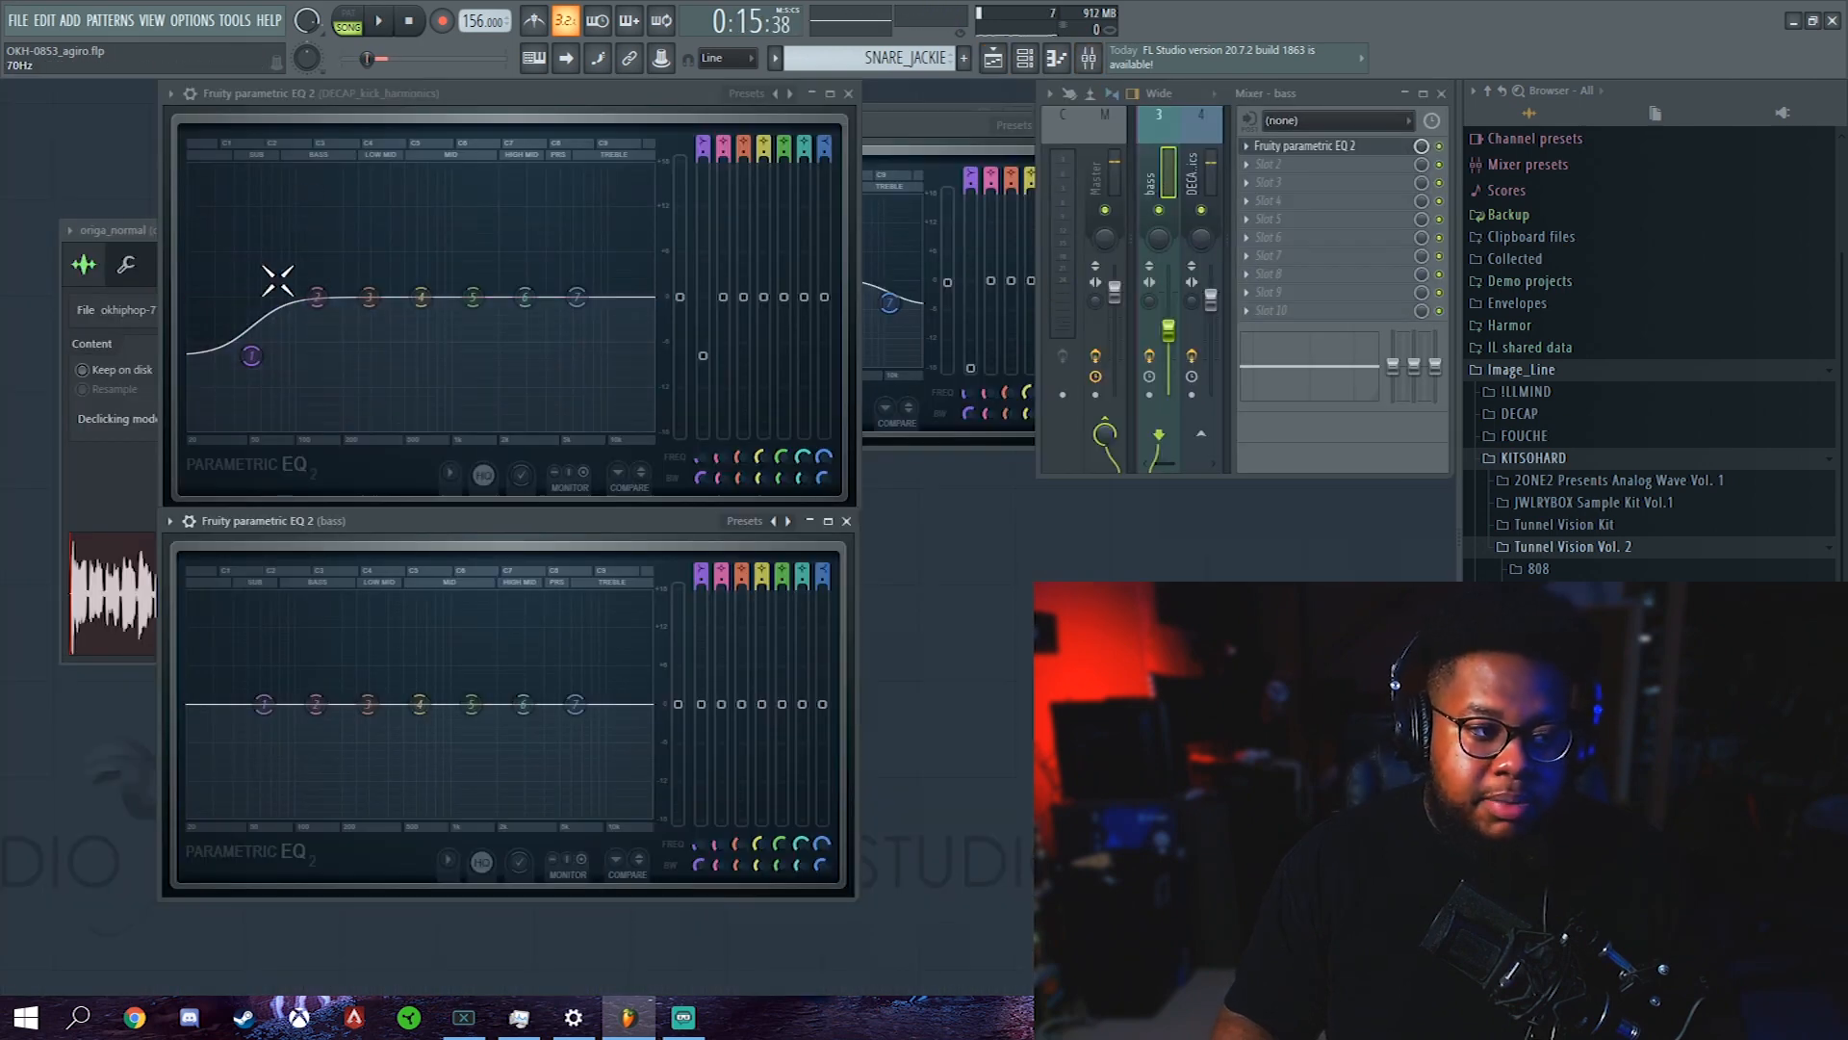
key(space)
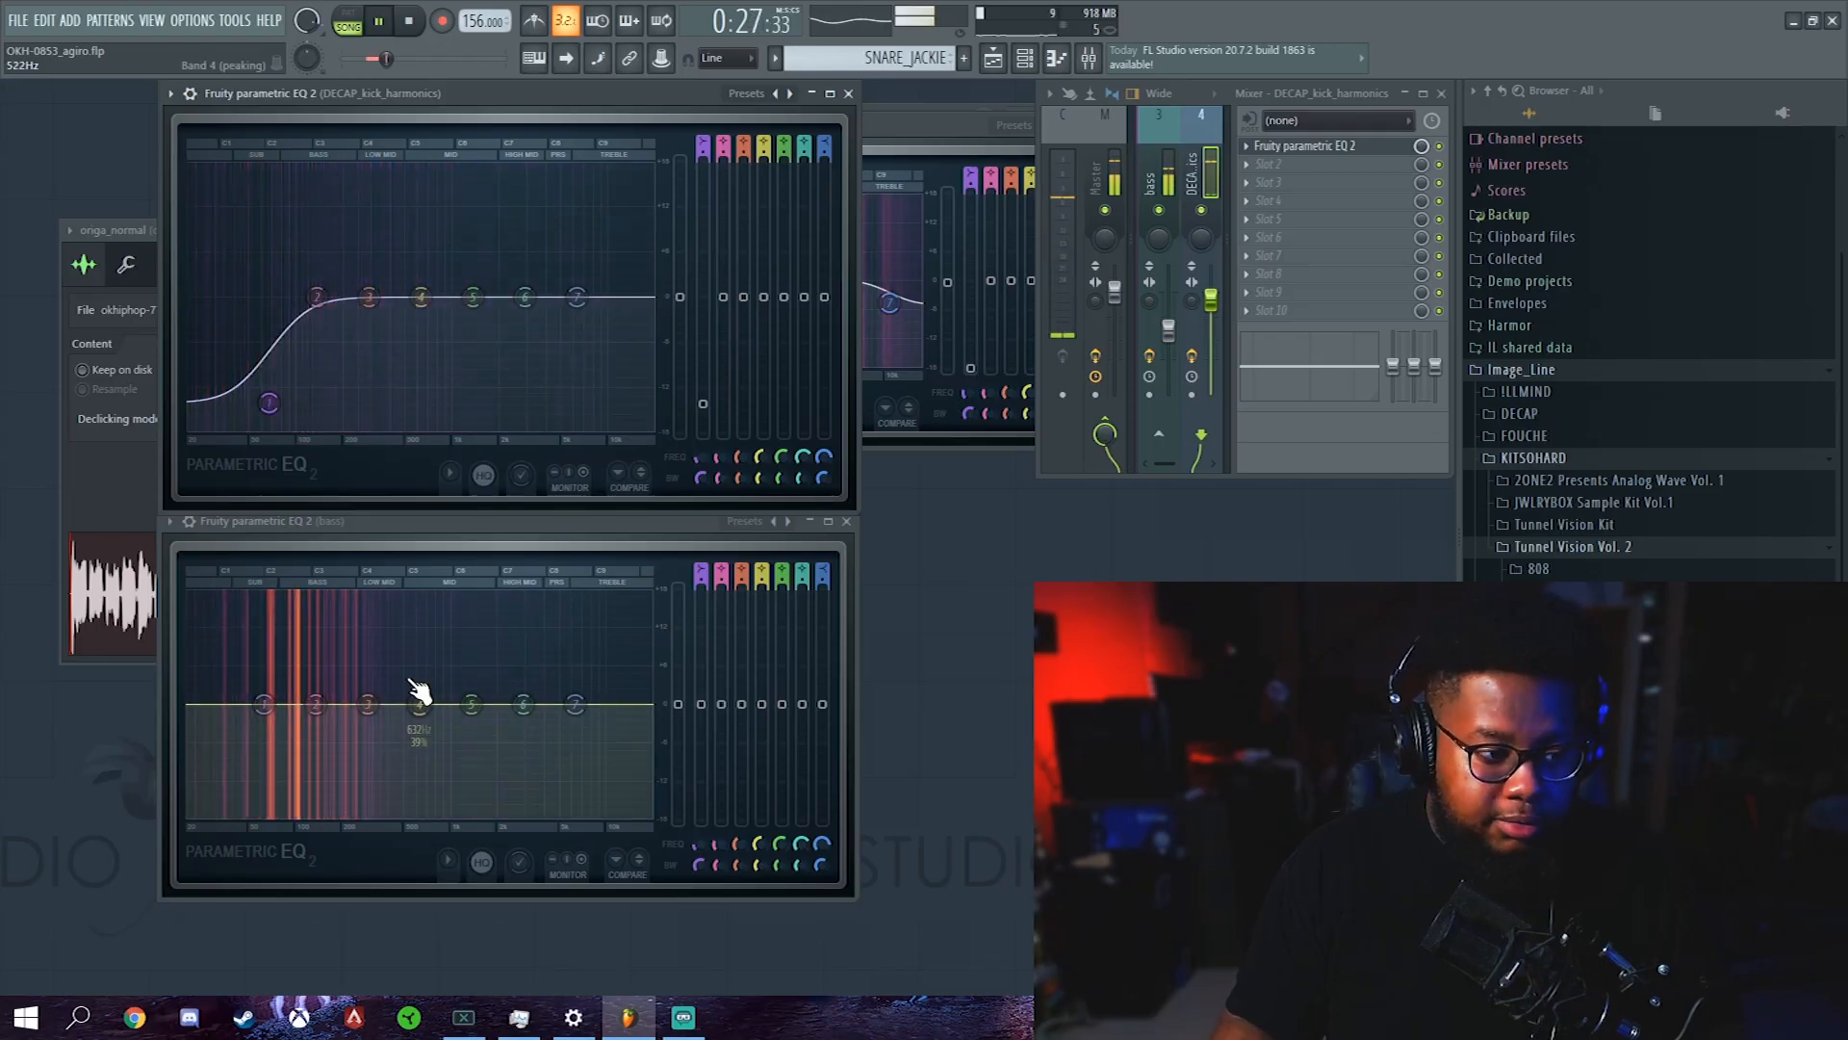
drag(577, 735, 535, 813)
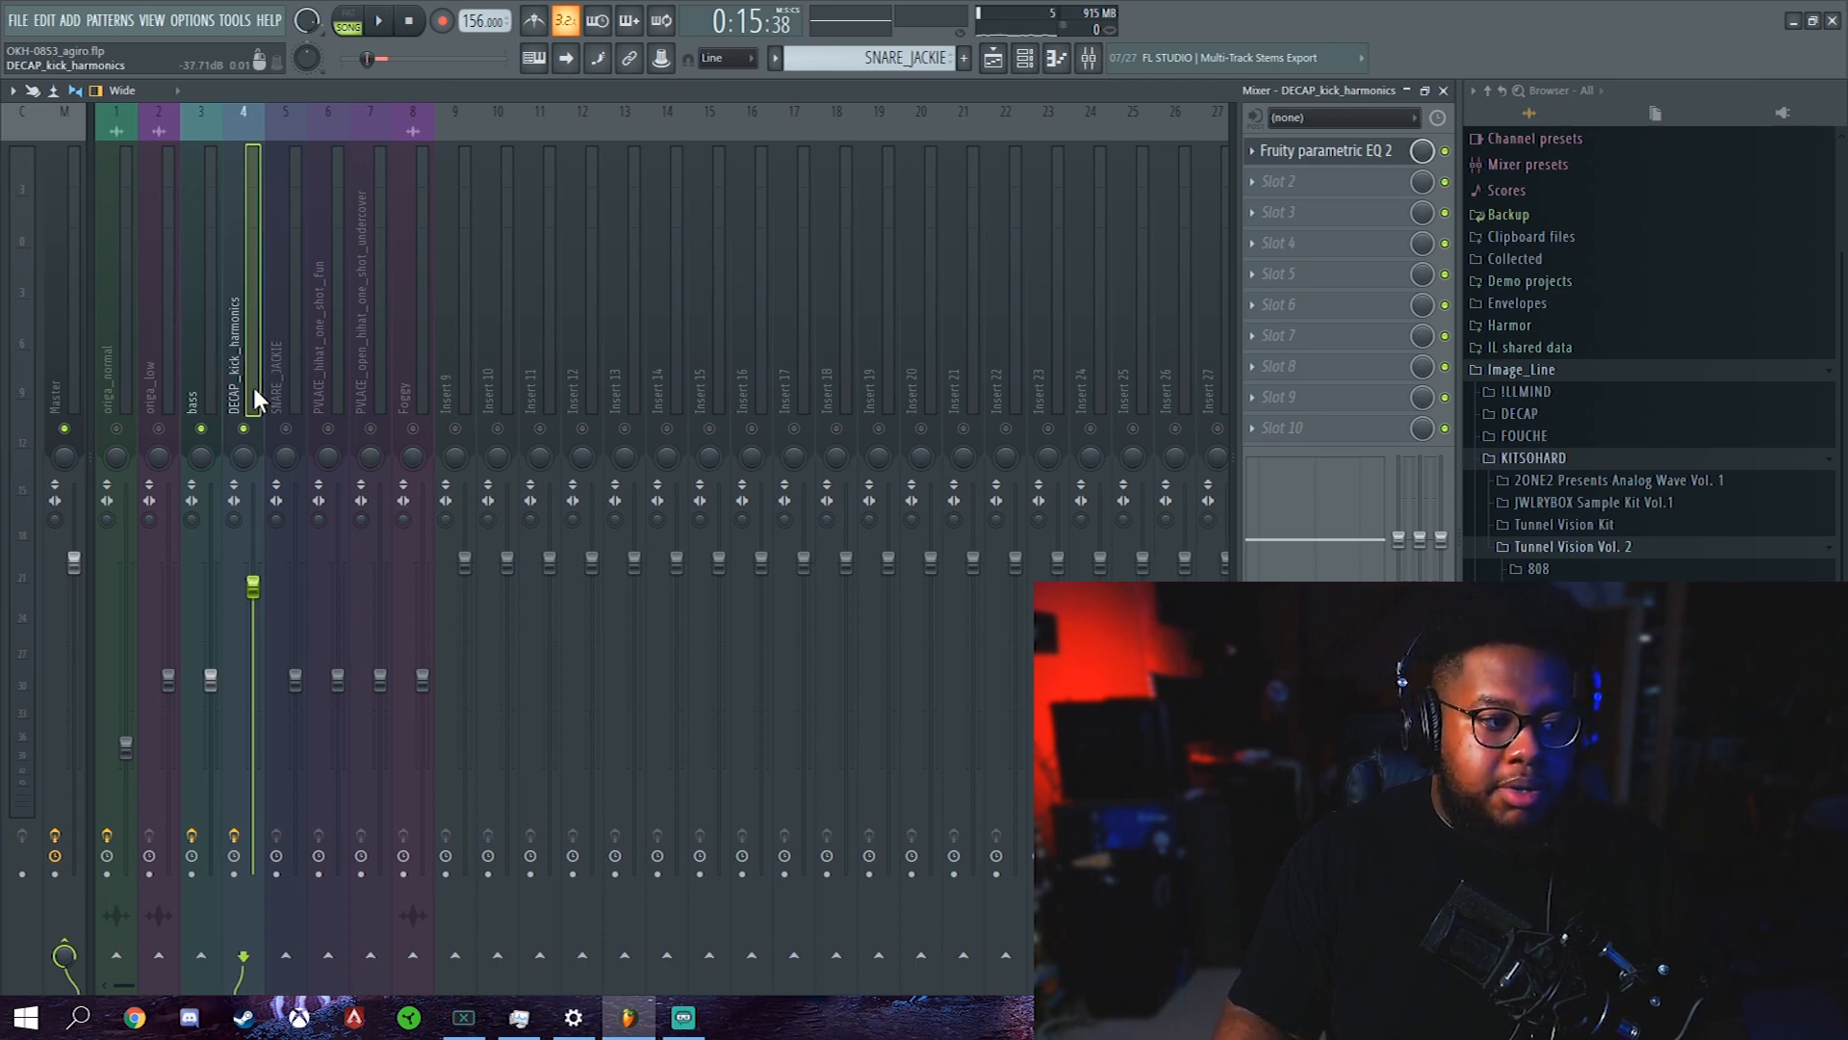
Raise the bass and DECAP_kick_harmonics volume faders in the mixer while auditioning the two tracks together
click(215, 431)
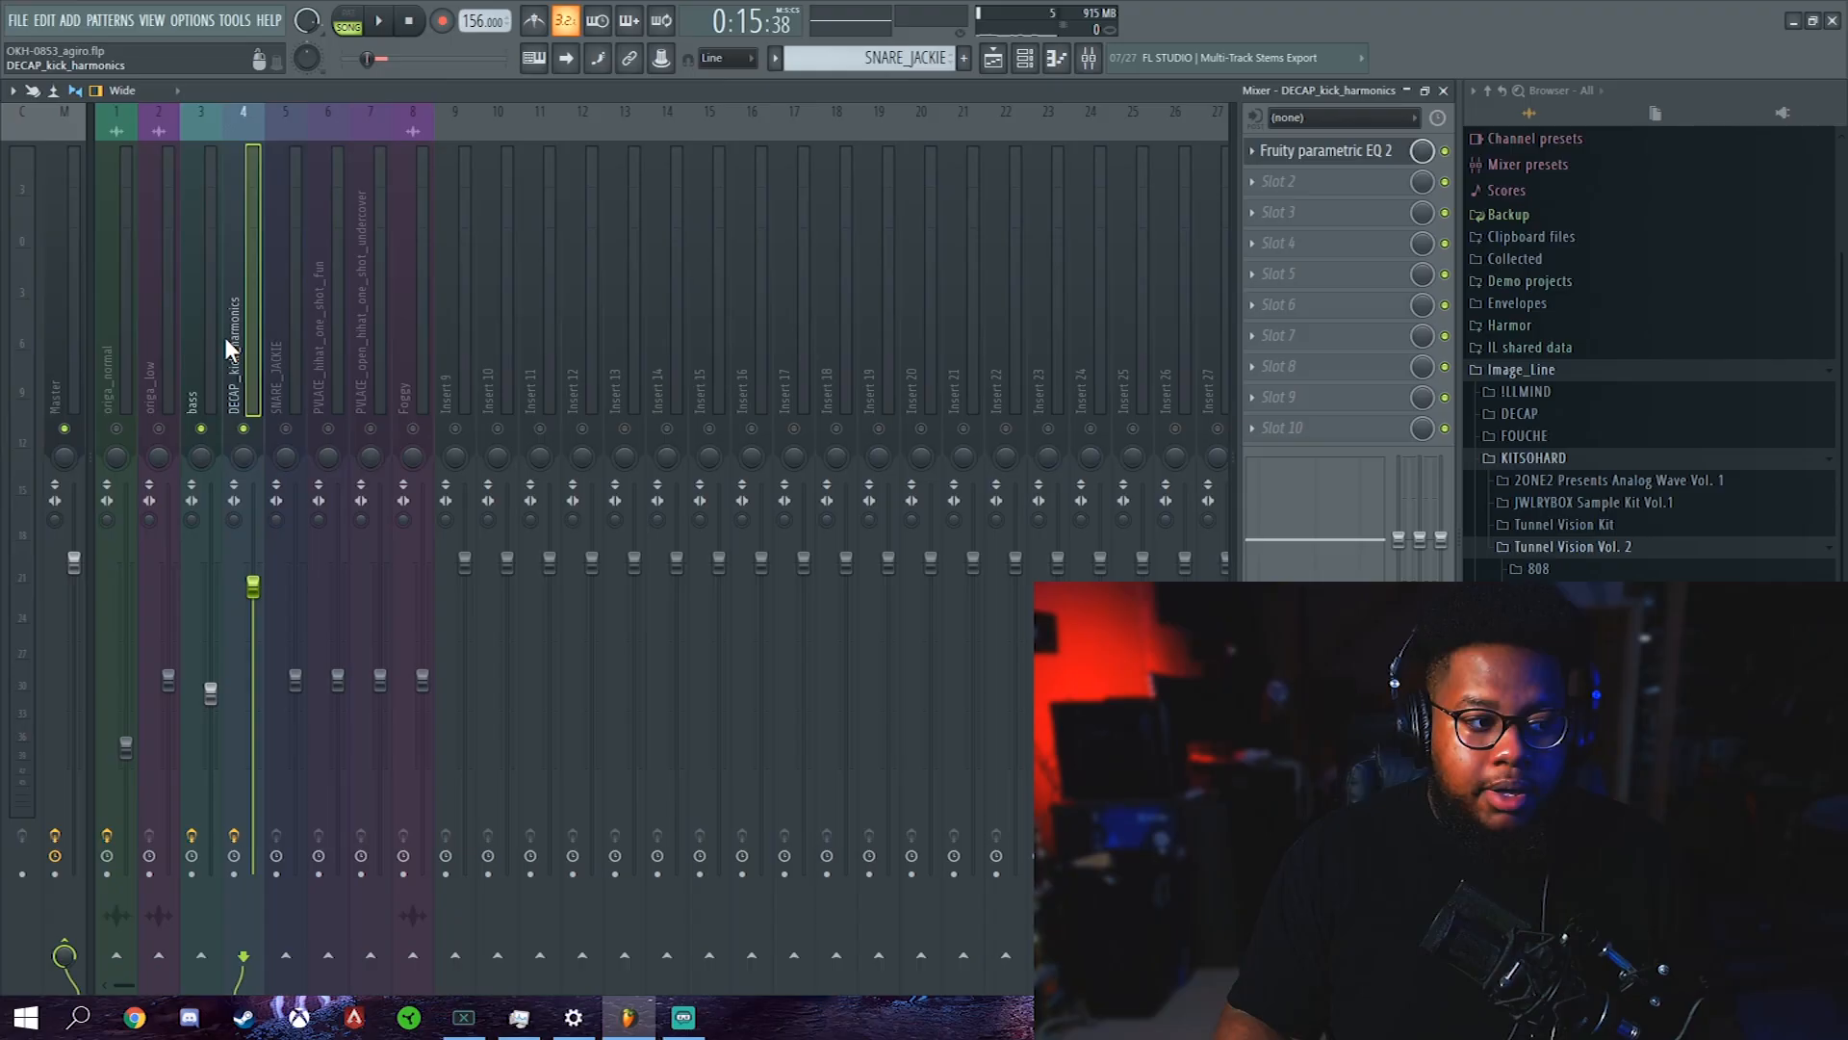
click(203, 645)
key(space)
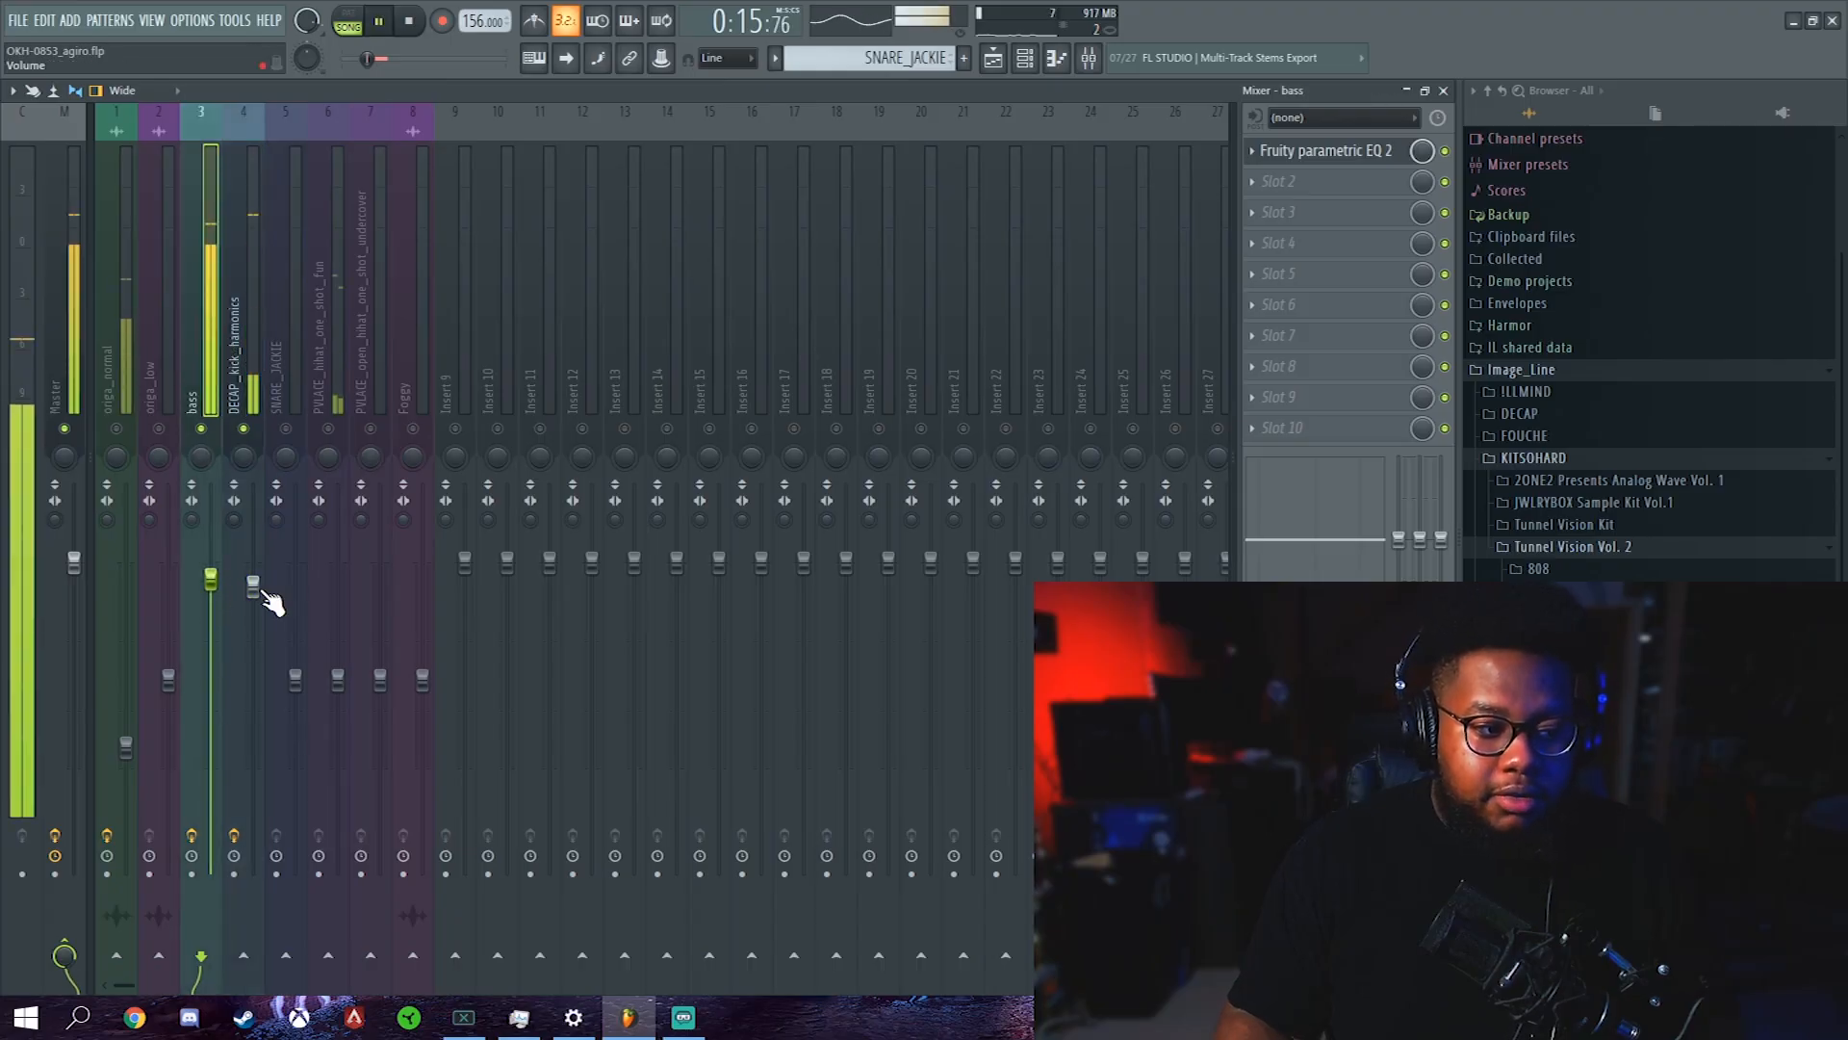
click(256, 589)
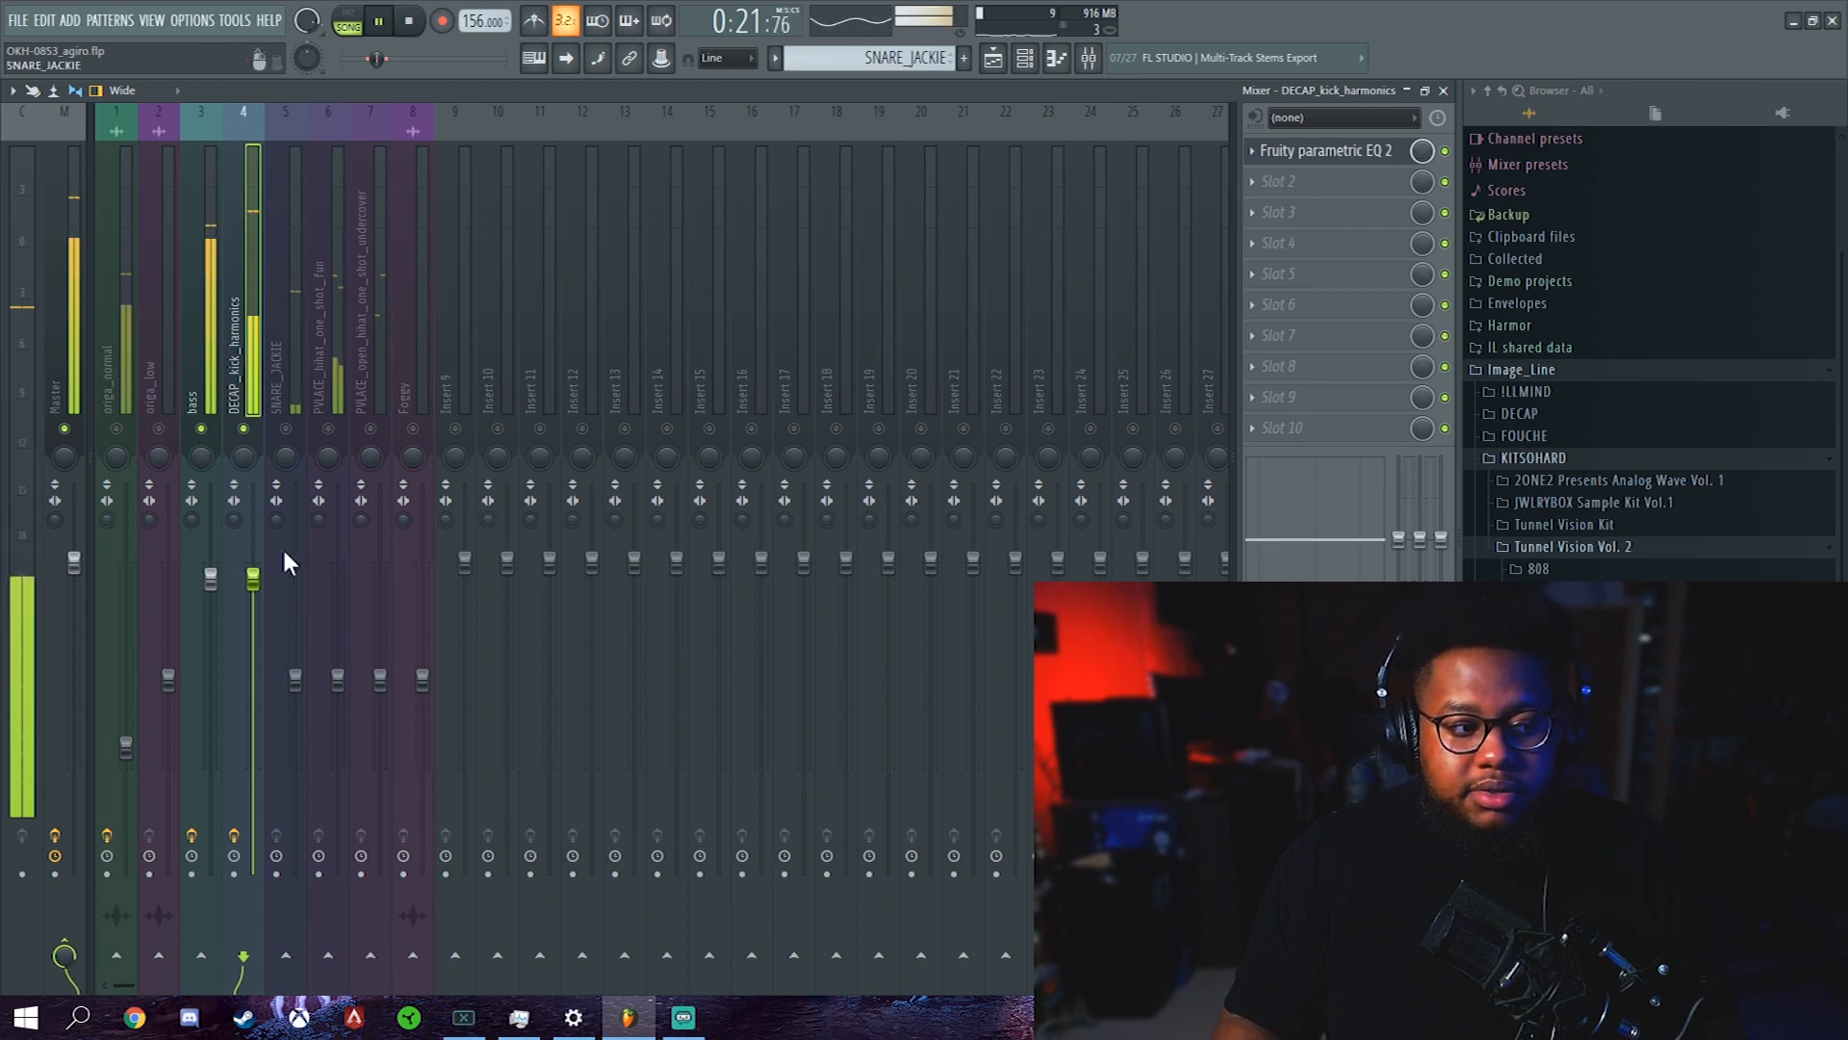
key(space)
Lower the bass volume fader to about 56% (-11.1 dB) and trim it slightly further down during playback
drag(212, 577, 211, 700)
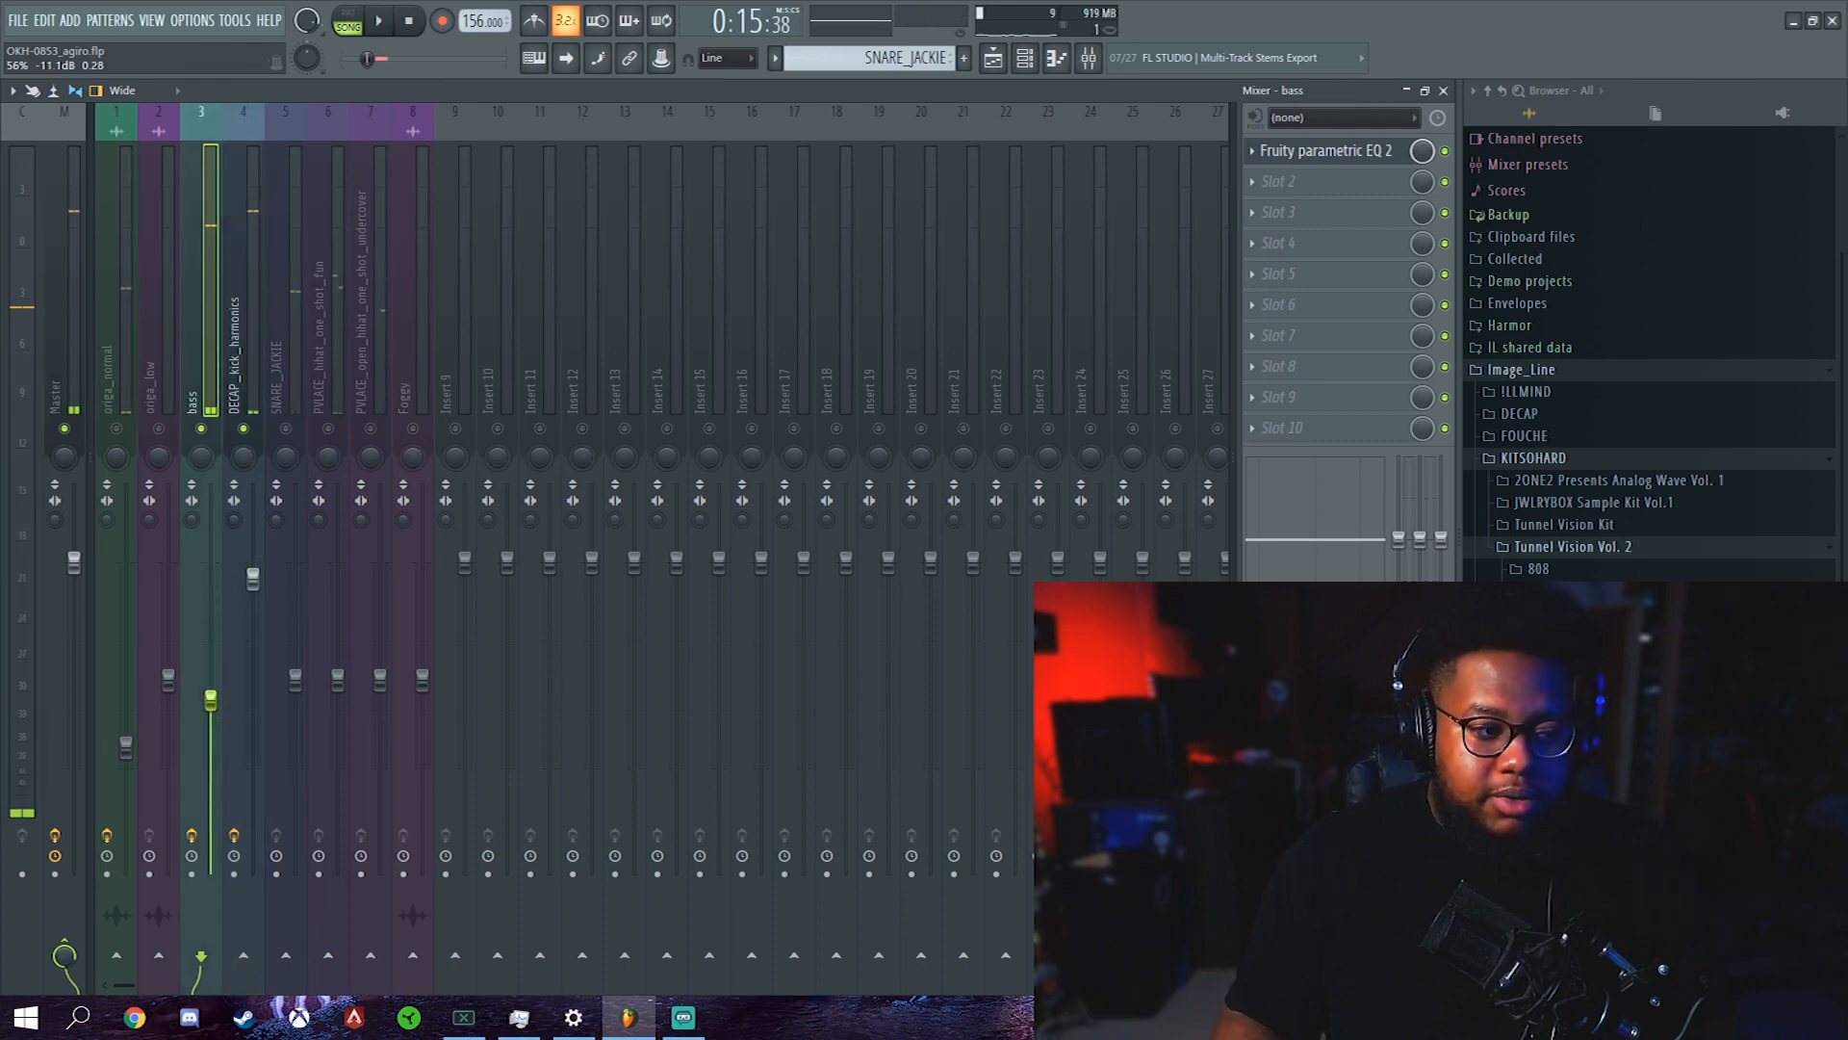
key(space)
drag(214, 701, 212, 709)
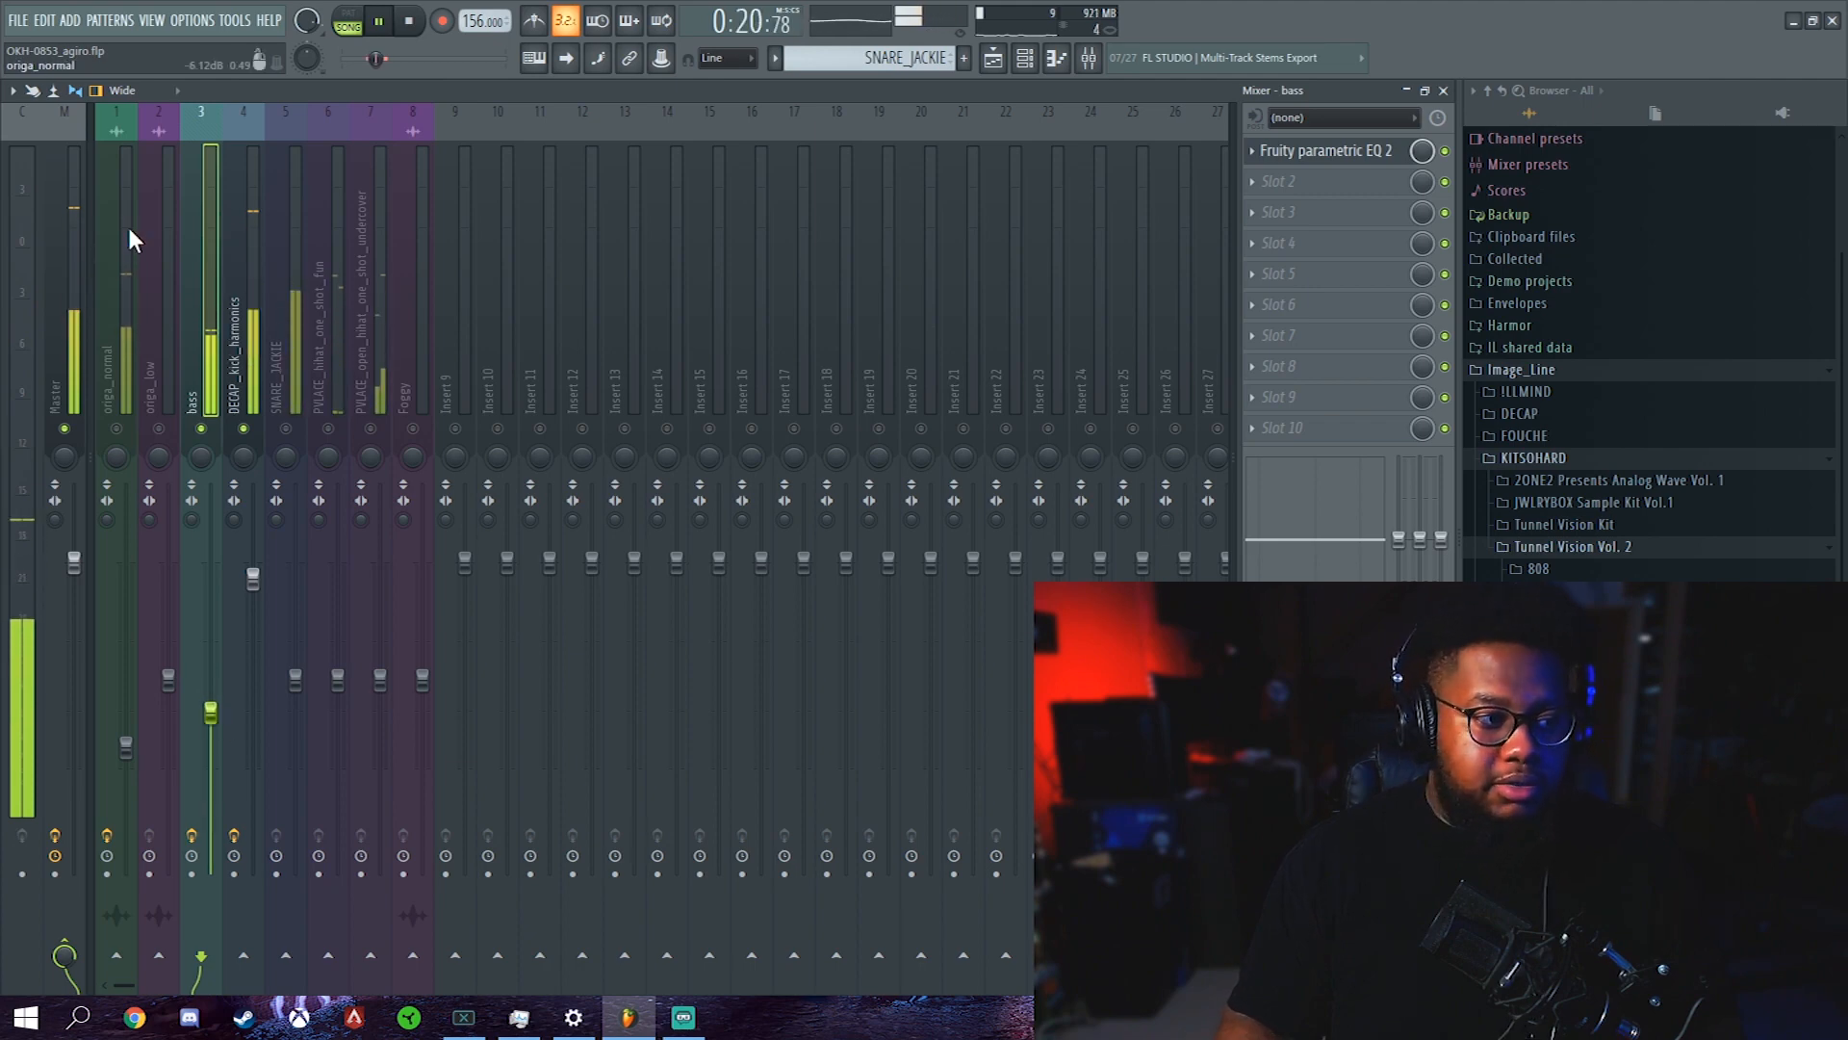
key(space)
Unmute origa_normal, audition it with the bass and kick while checking its EQ curve, and select the SNARE_JACKIE mixer track
click(113, 434)
key(space)
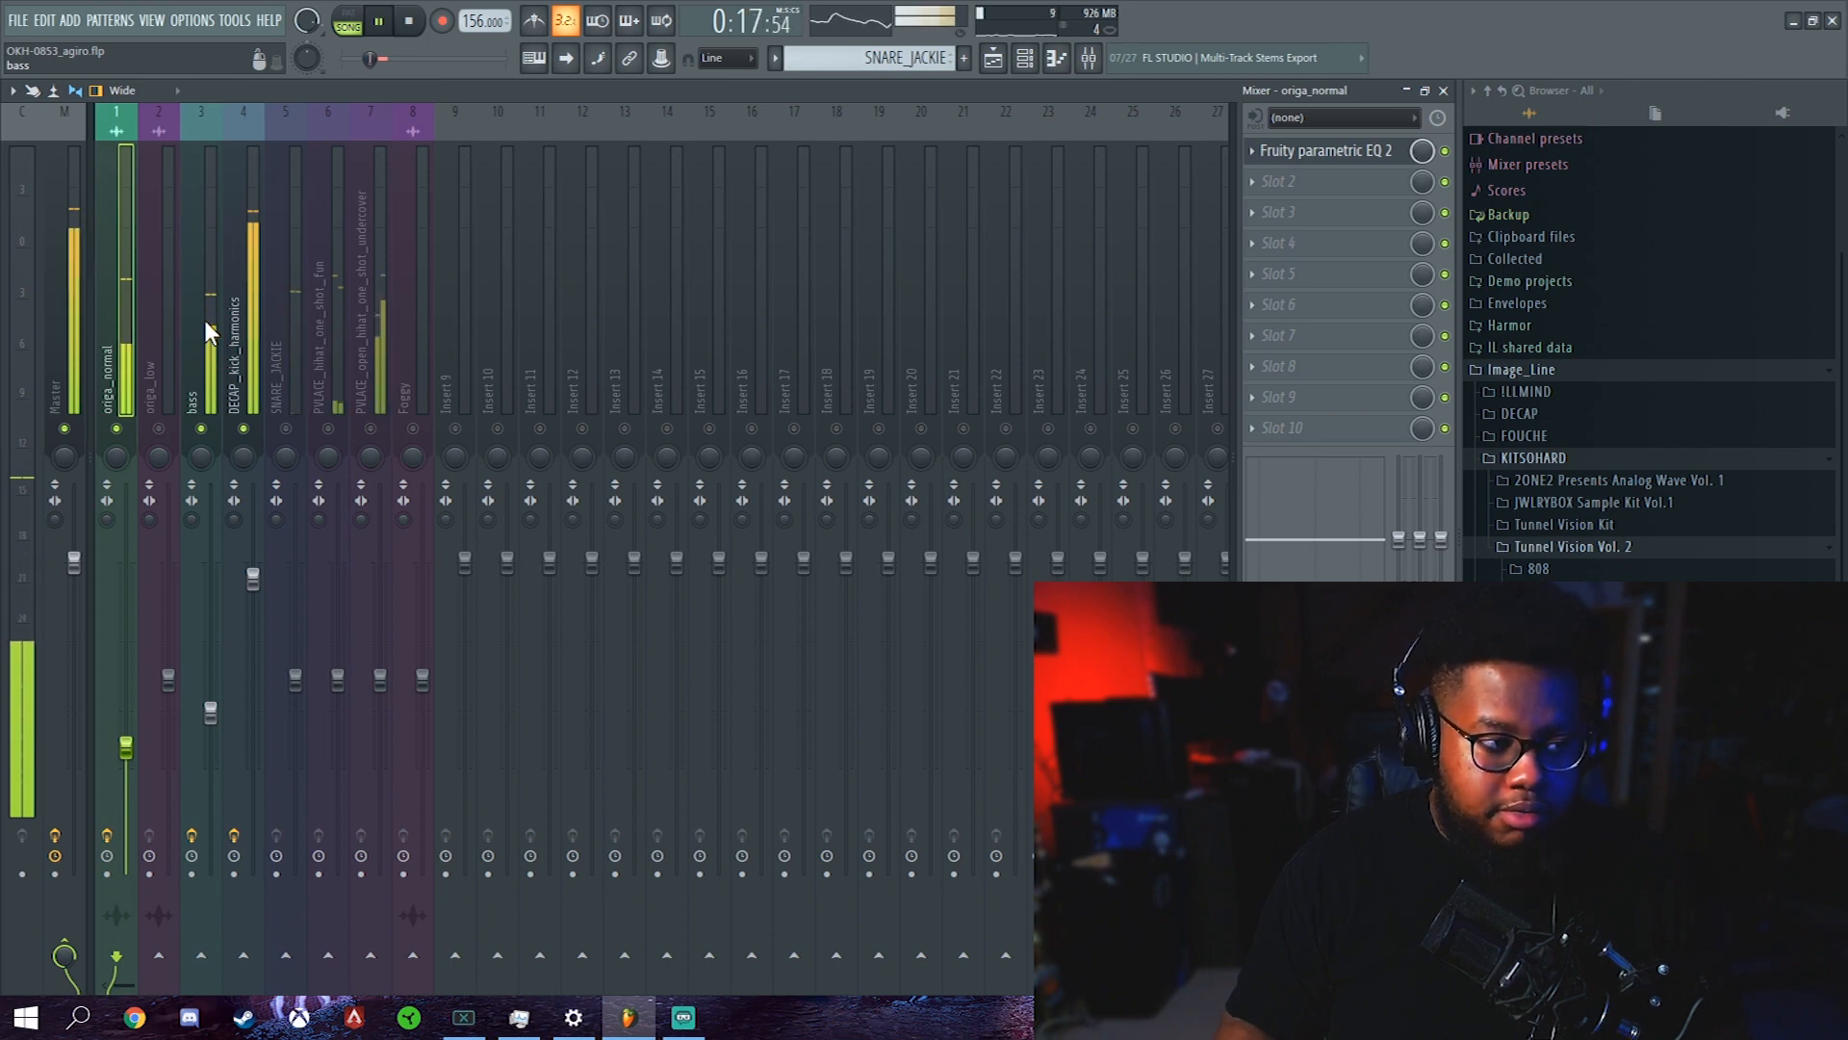
click(1329, 152)
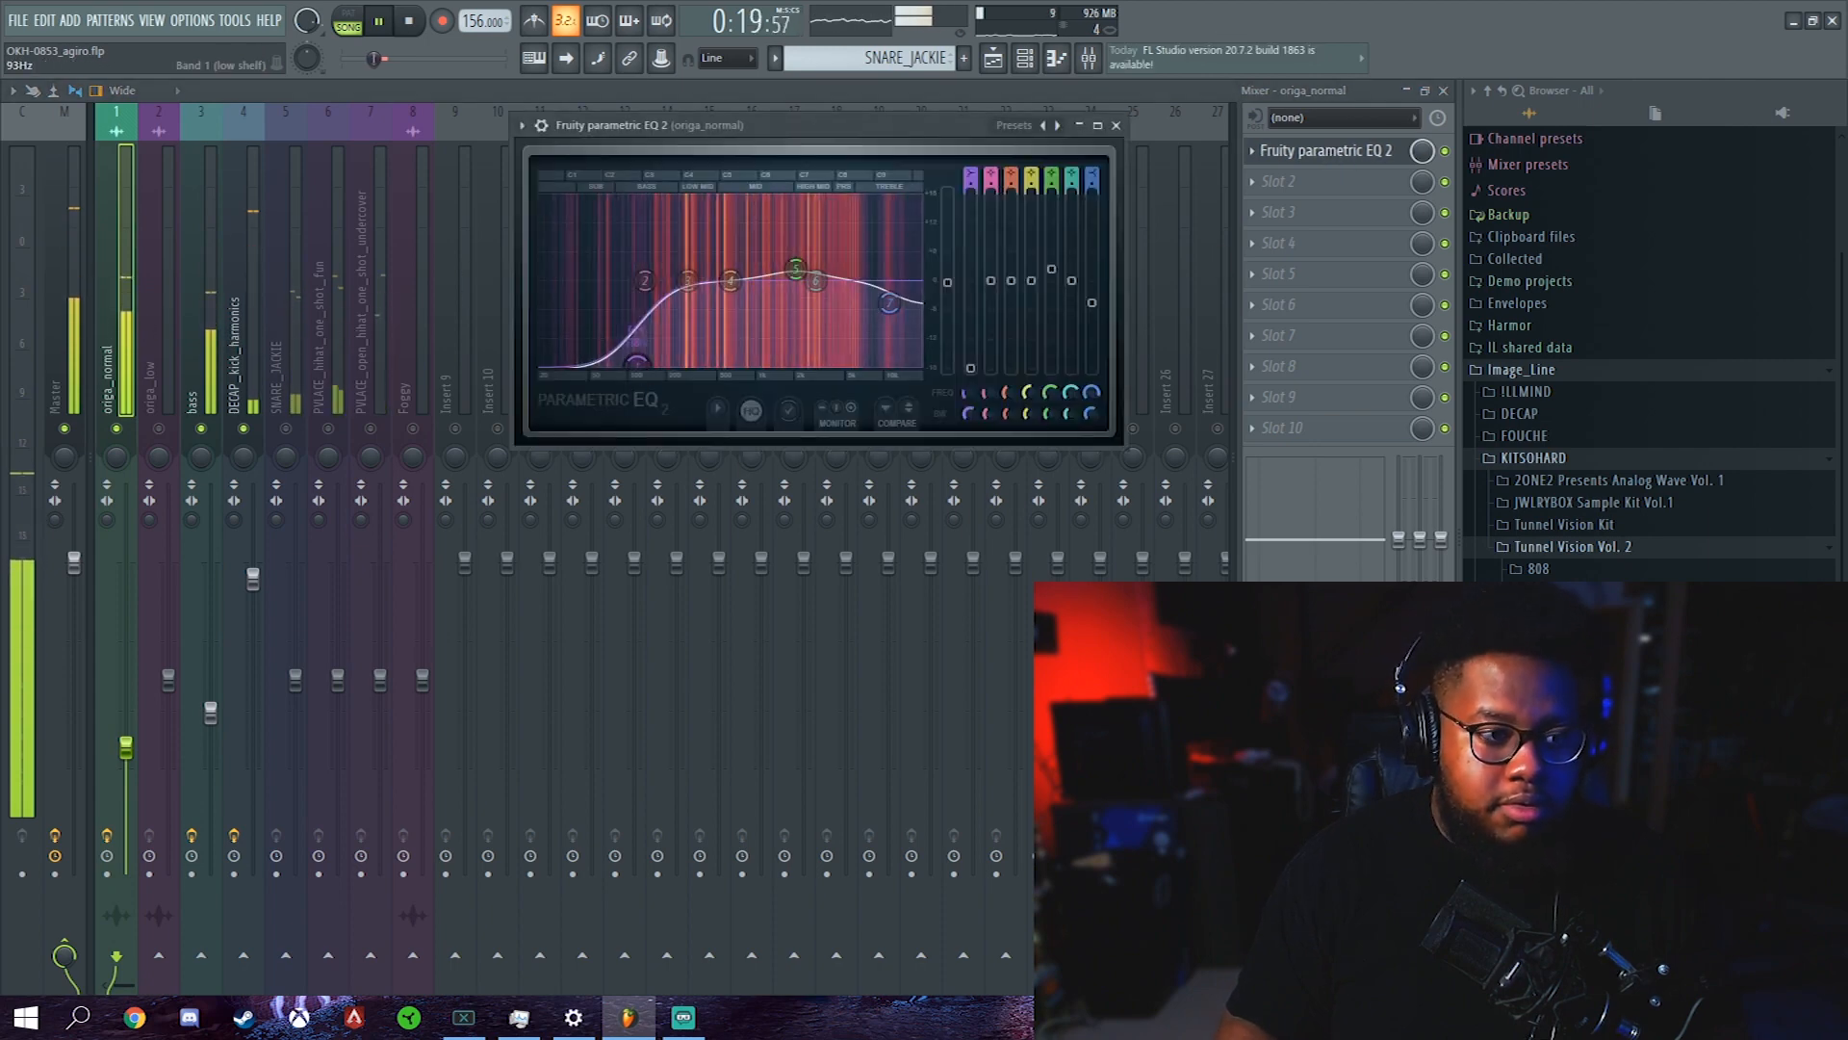
click(724, 91)
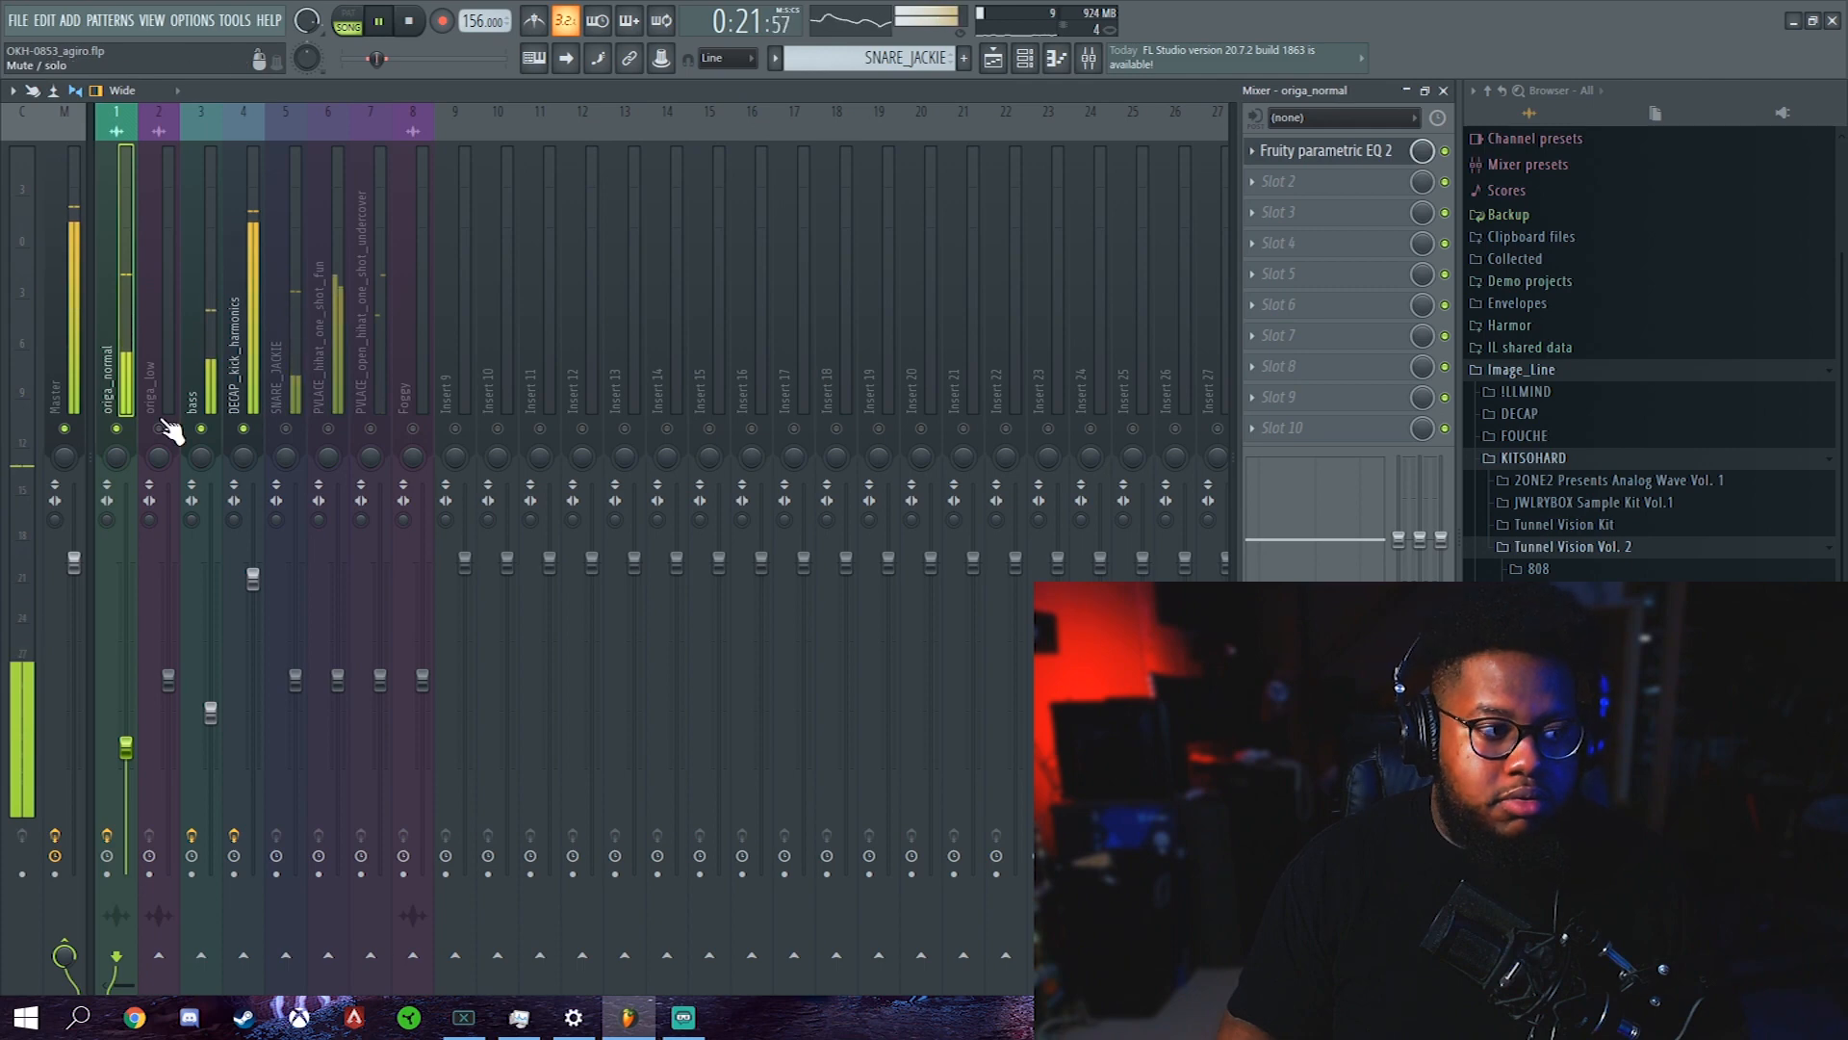
click(287, 366)
key(space)
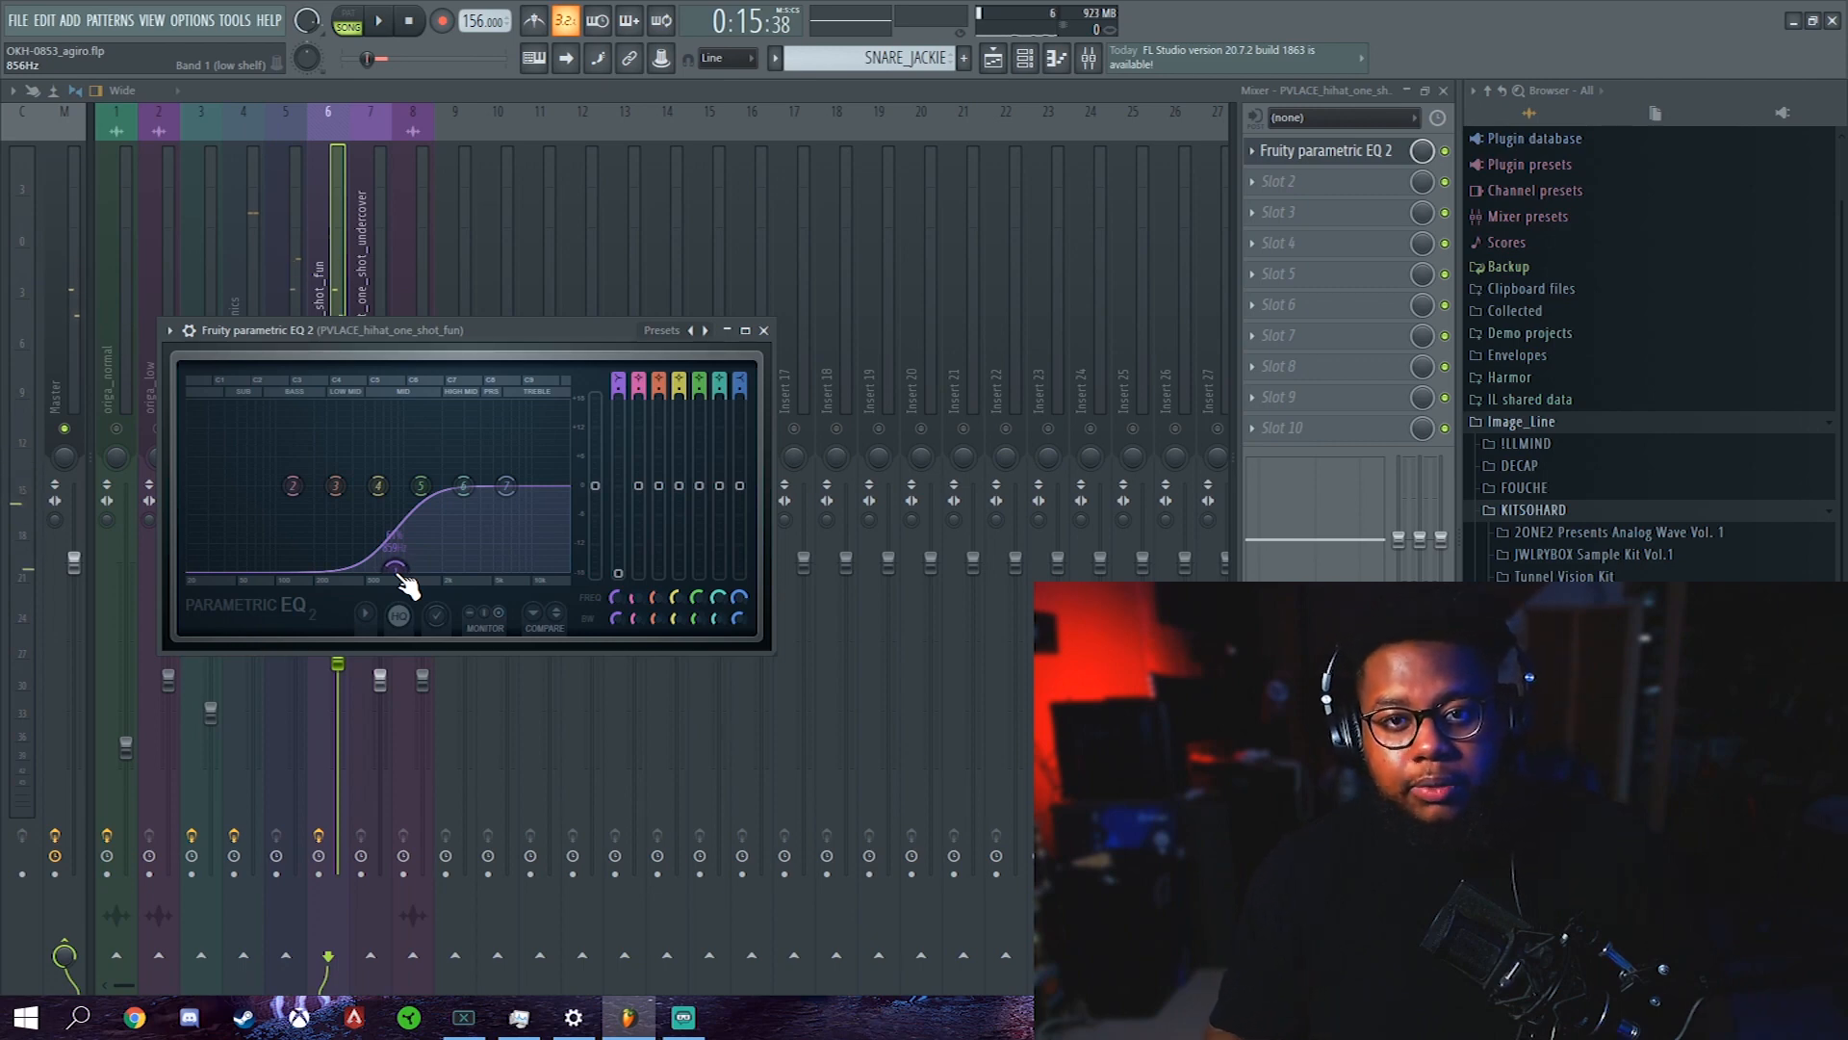
Shift the band 1 low cut of PVLACE_hihat_one_shot_fun's Fruity parametric EQ 2 to a higher frequency during playback
key(space)
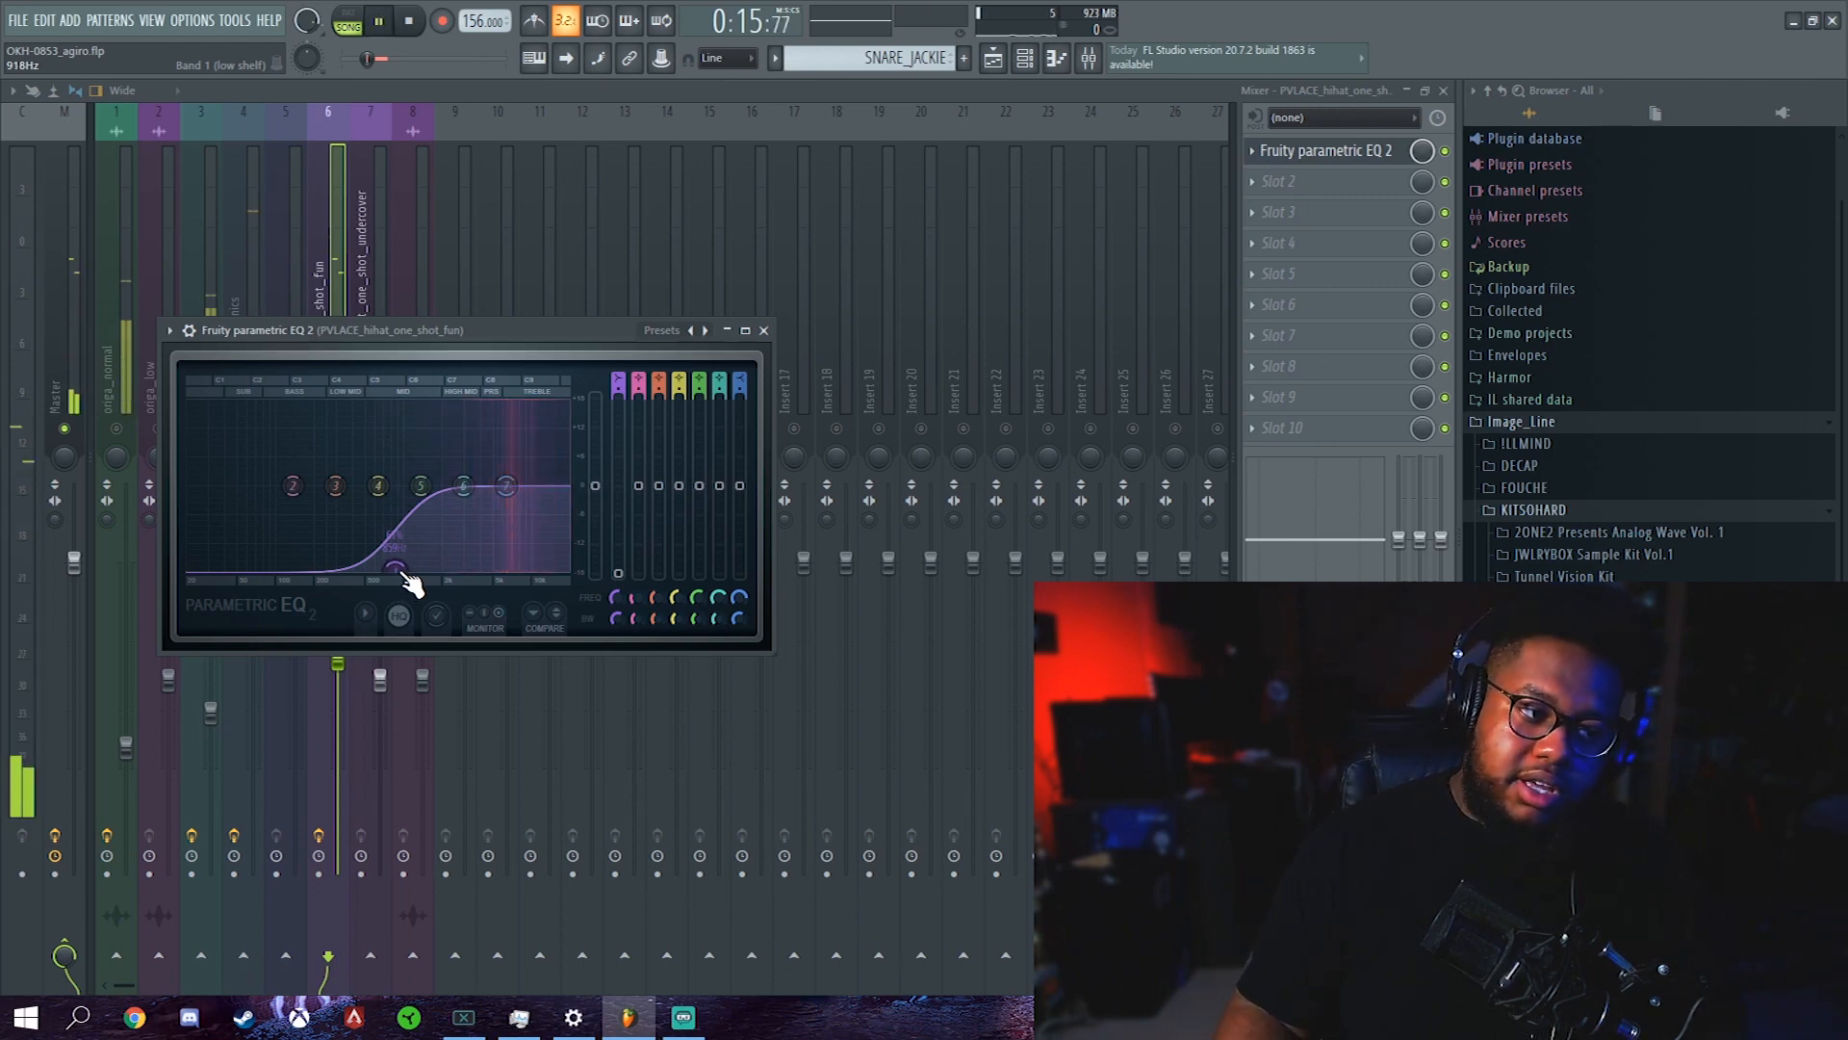
drag(396, 572, 434, 572)
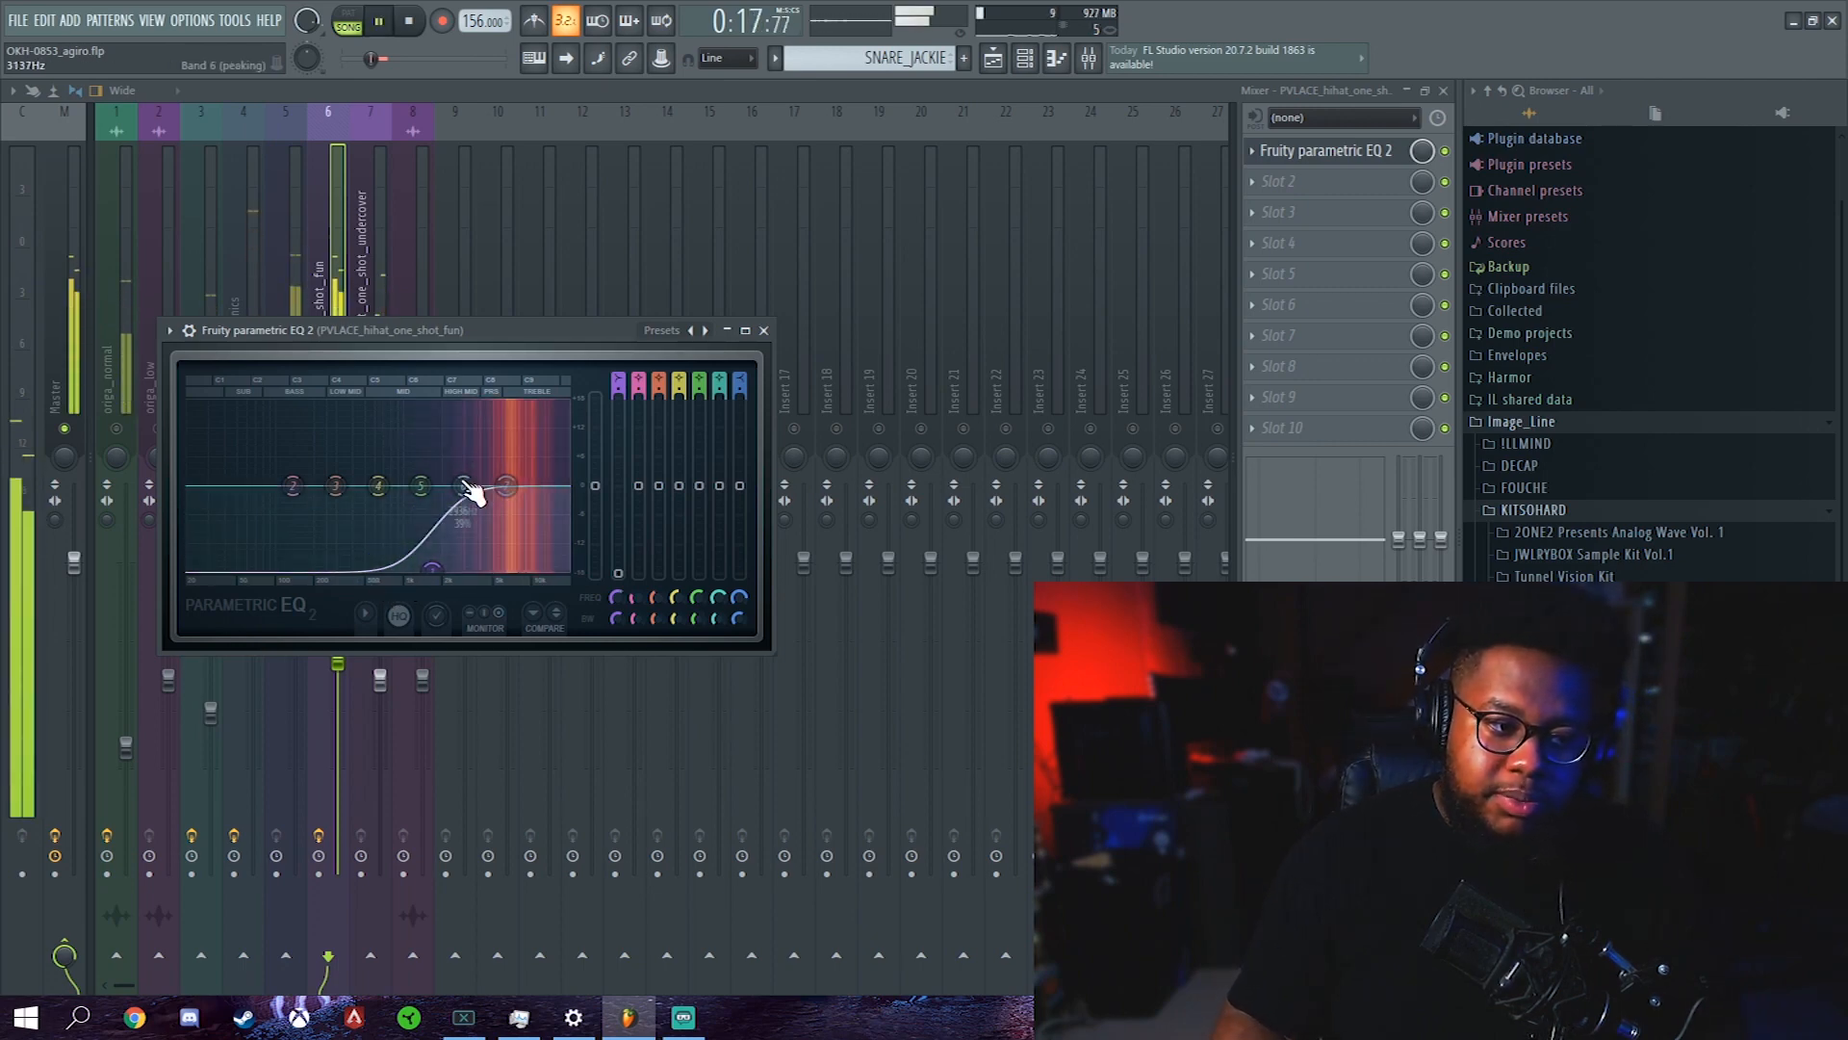
key(space)
key(Escape)
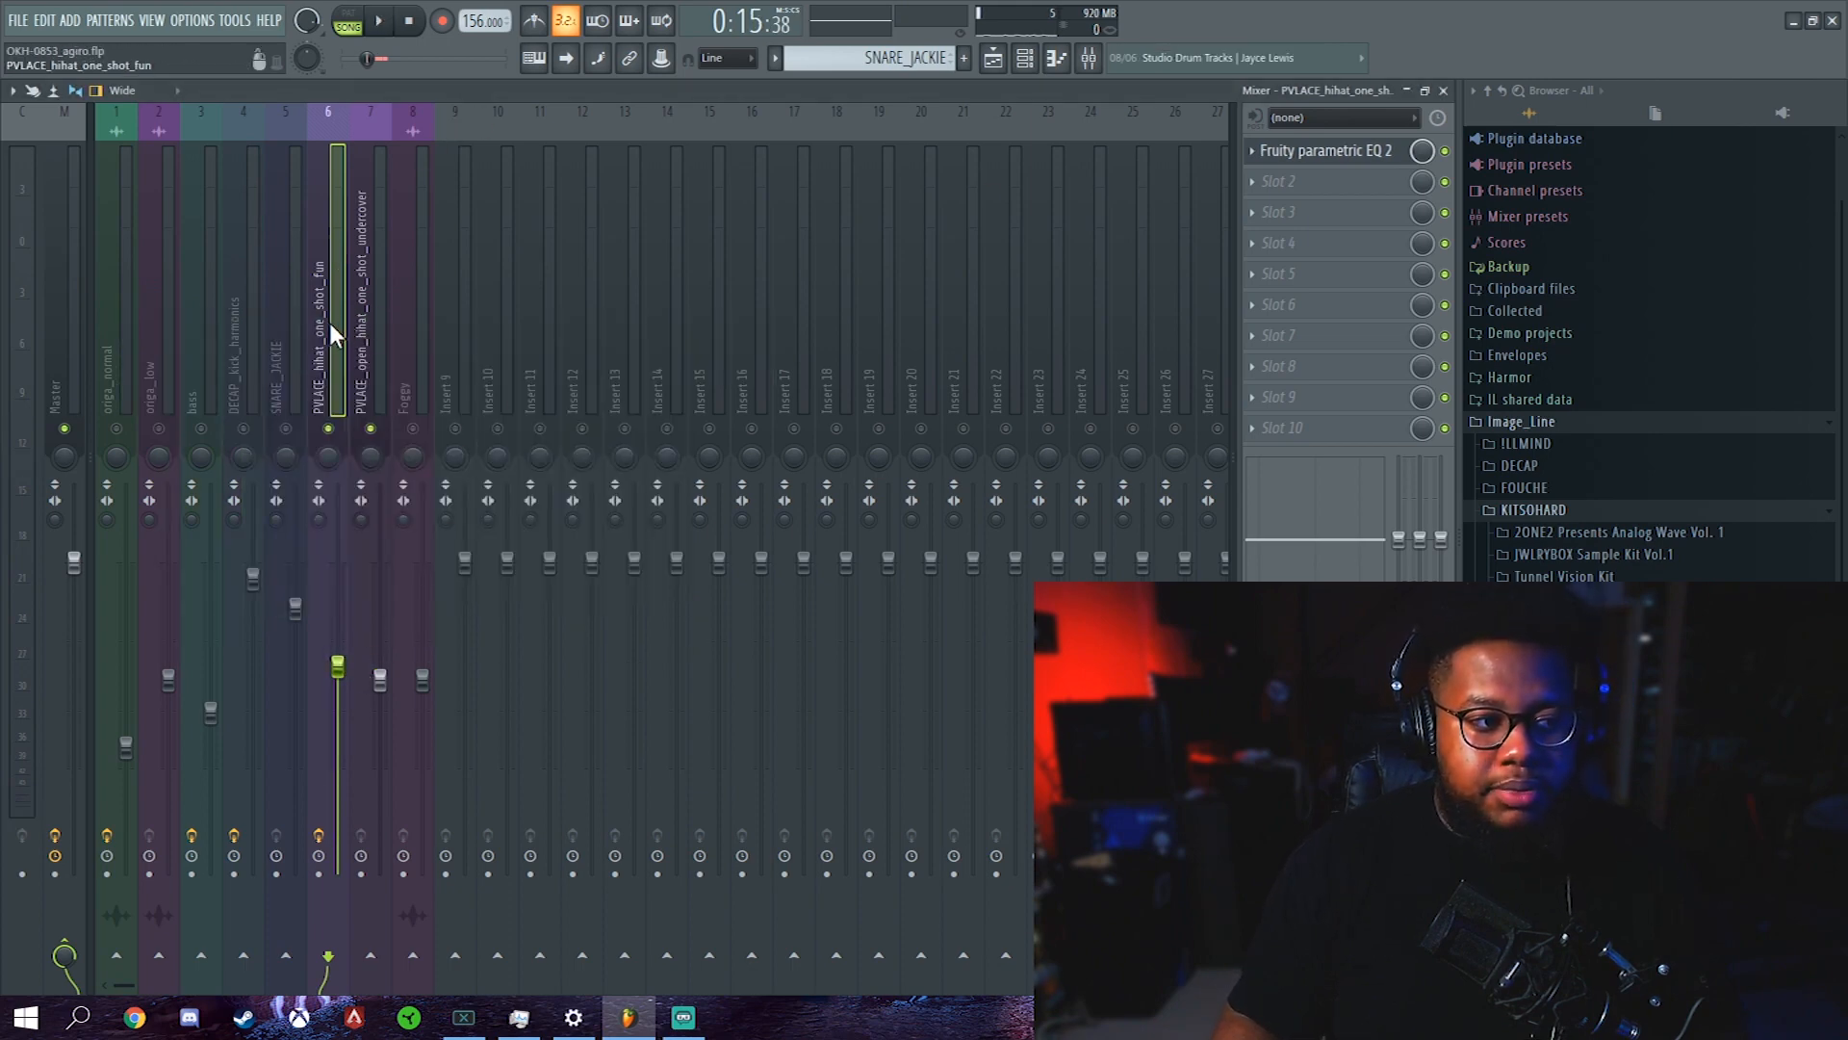
Roll off the top end of PVLACE_open_hihat_one_shot_undercover by lowering band 7 at 20000 Hz in its Fruity parametric EQ 2
key(space)
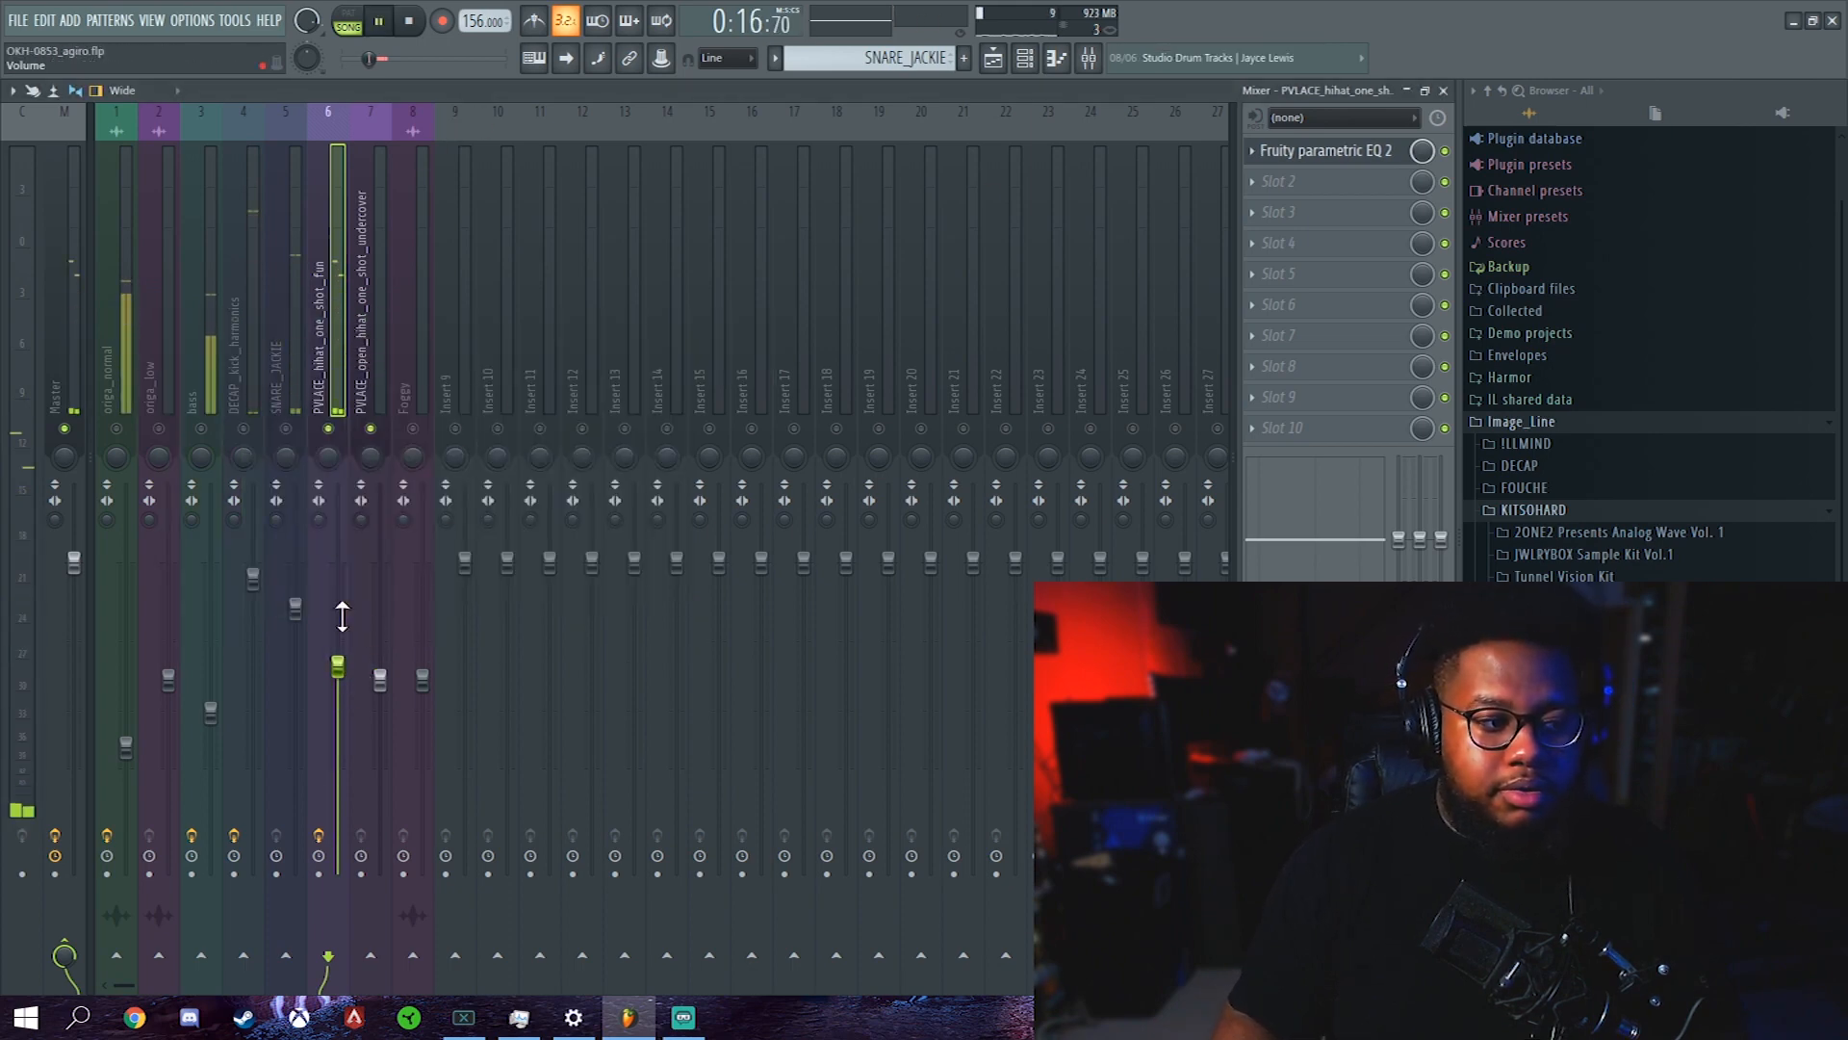
click(370, 332)
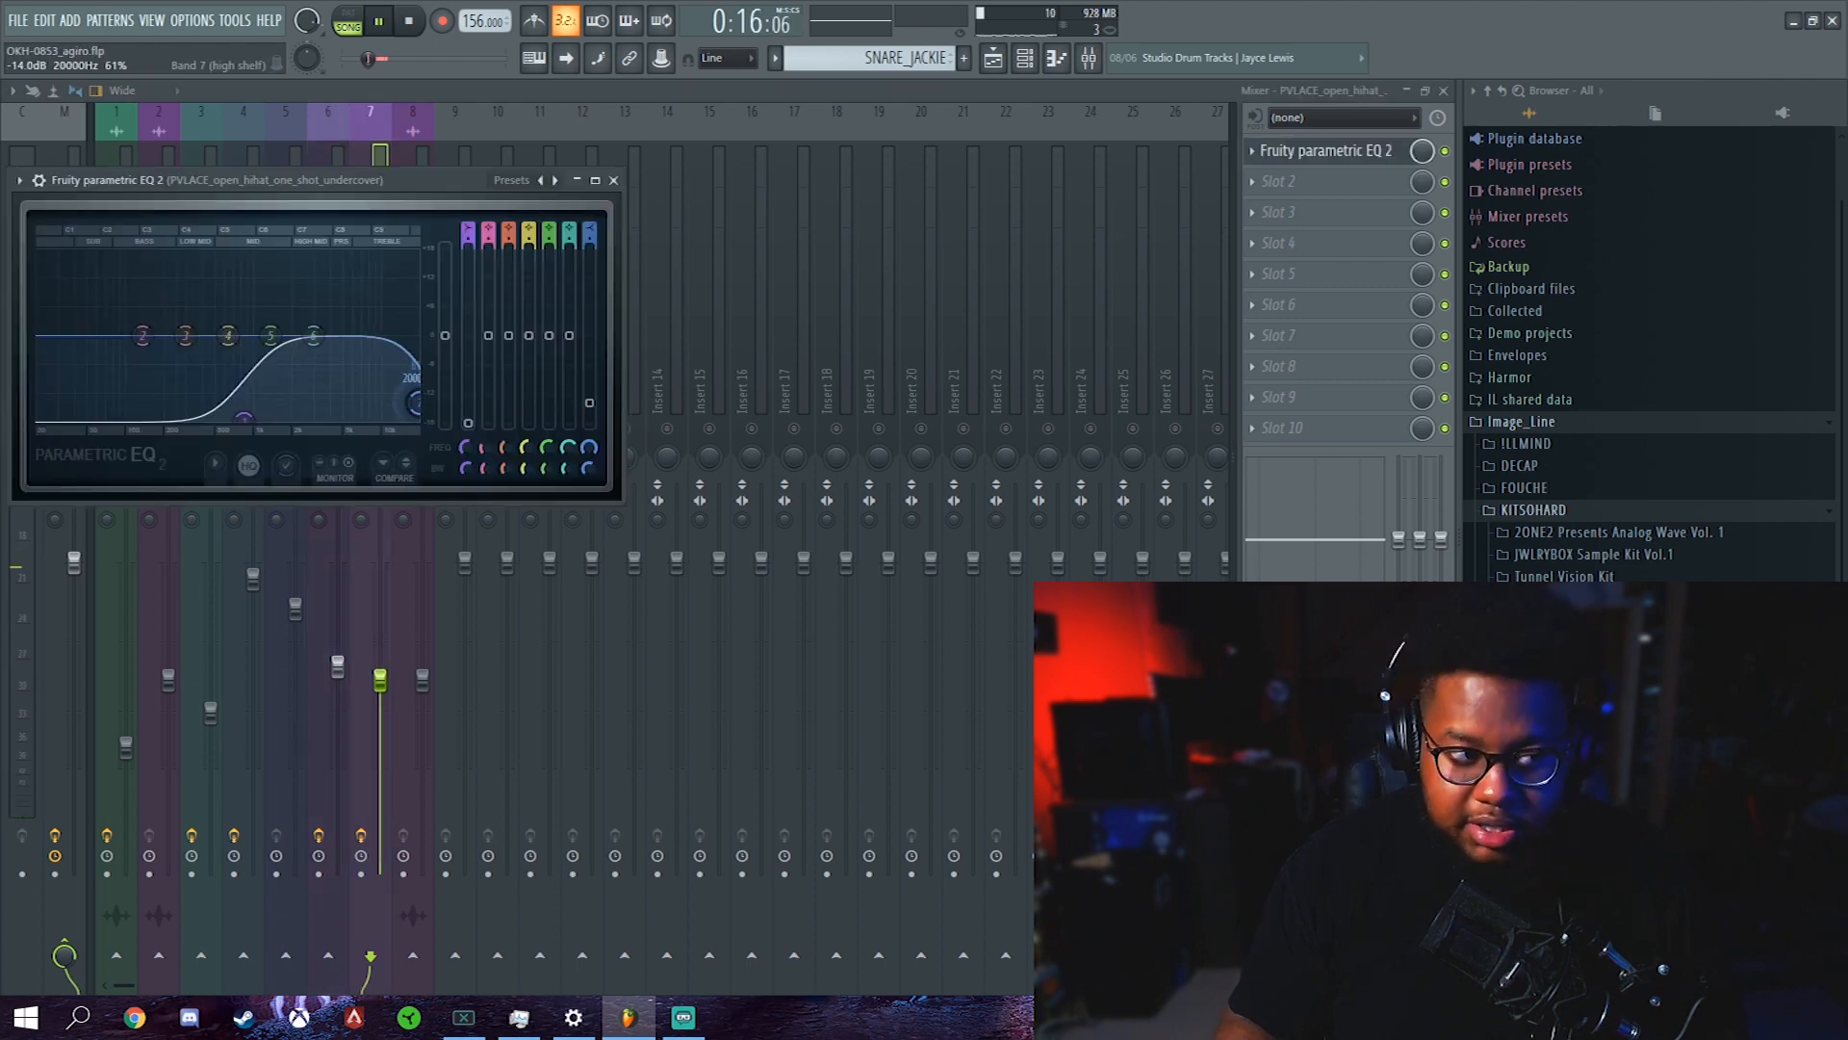
drag(404, 346, 410, 438)
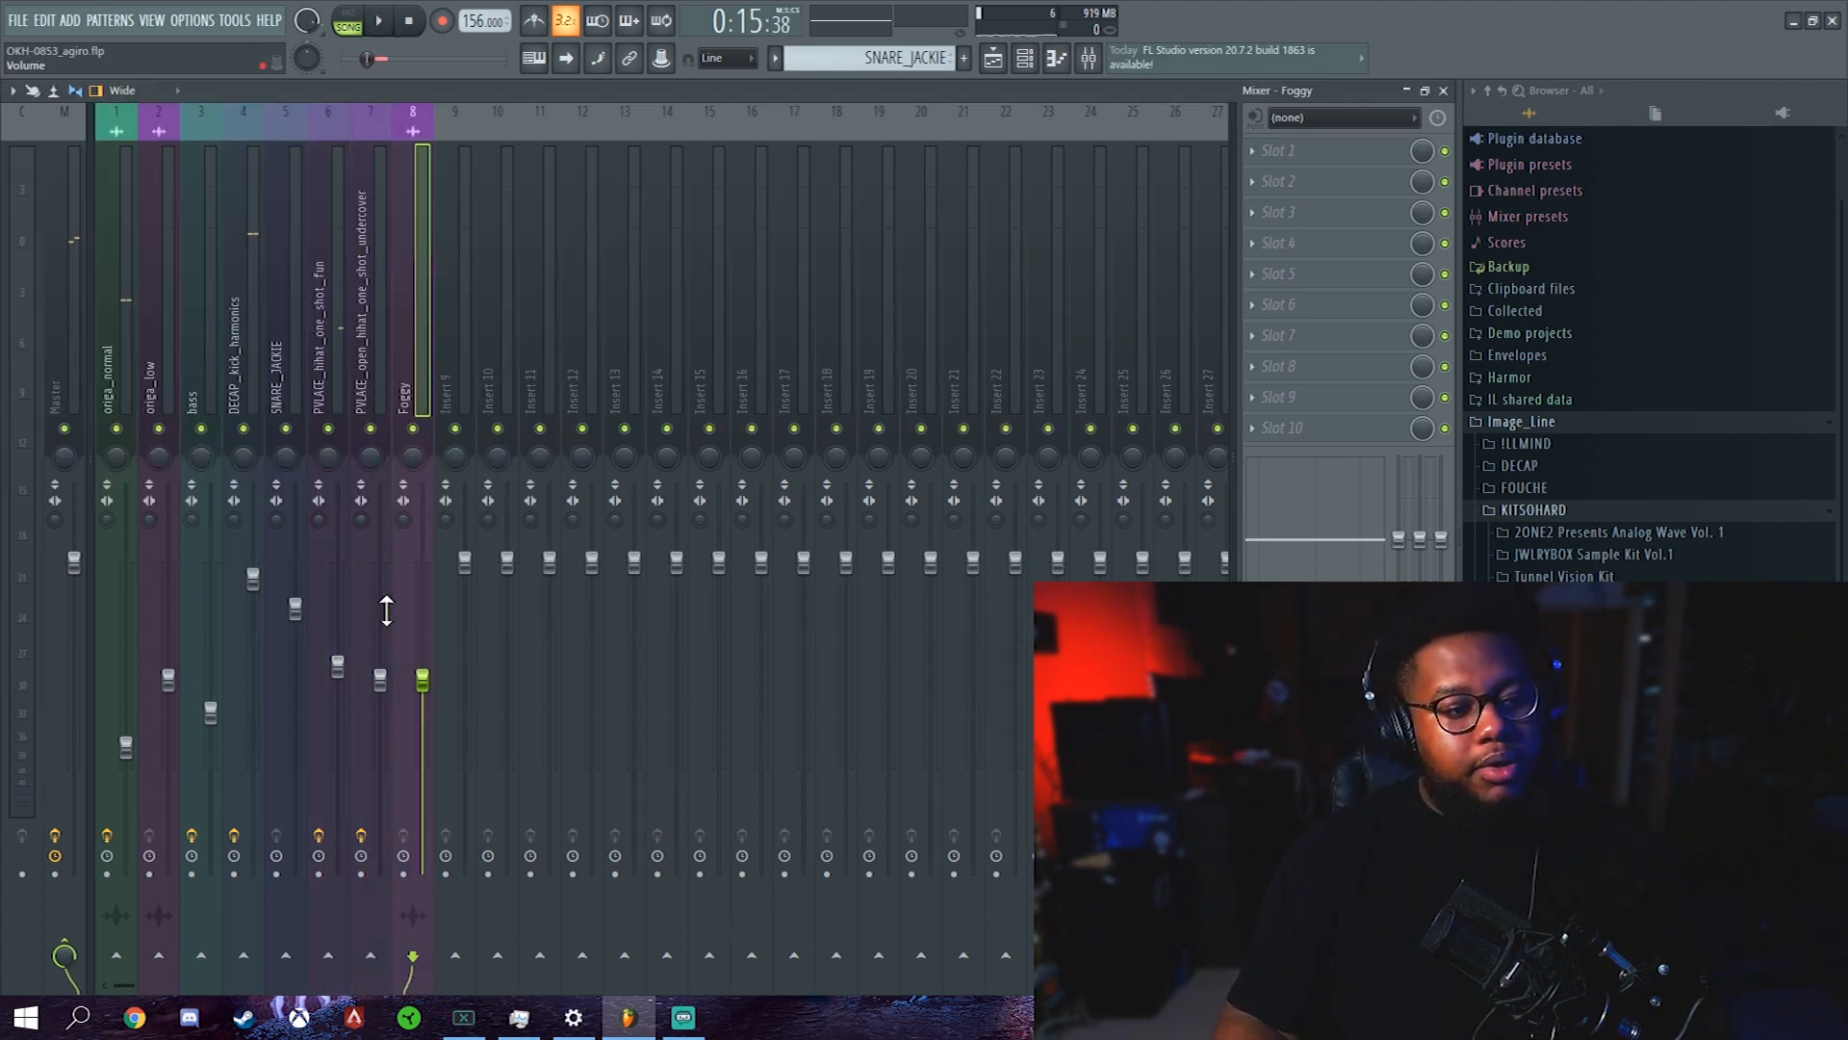
Solo playlist Track 9 and play its Foggy clip from bar 17
key(F5)
click(1128, 132)
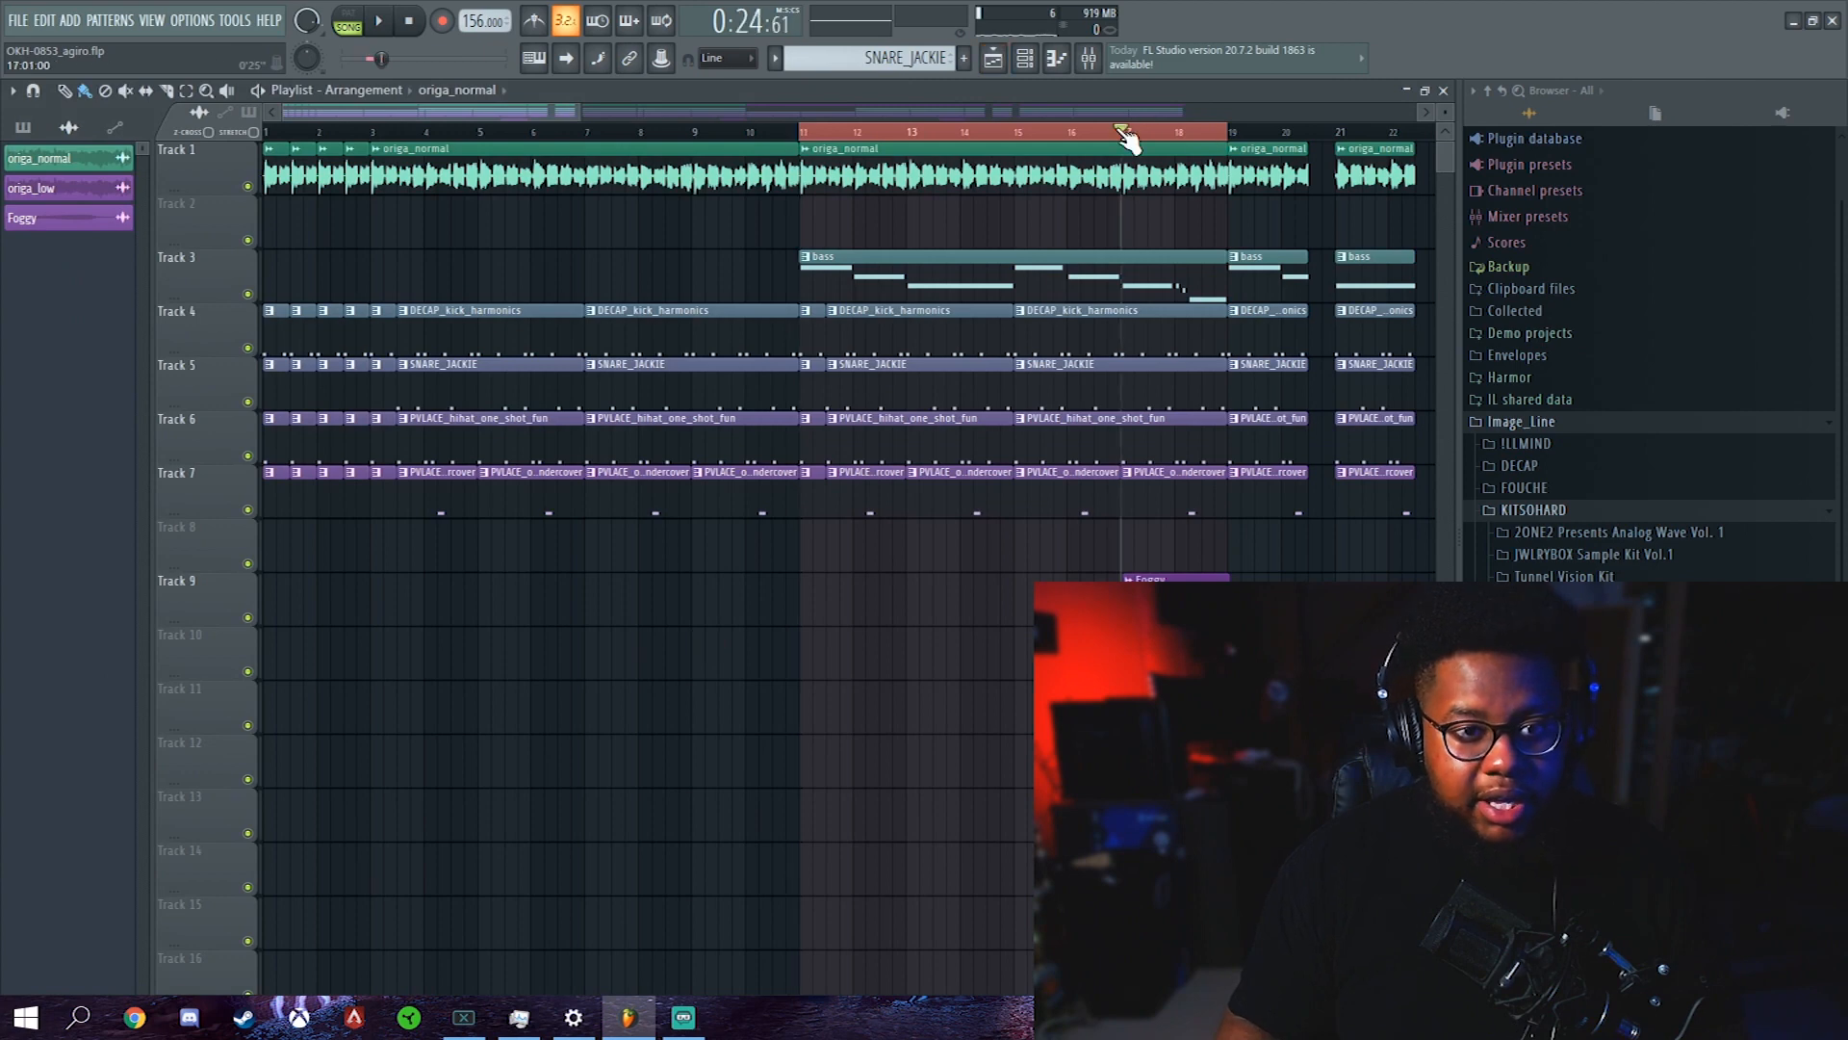
key(space)
scroll(1126, 143, up, 3)
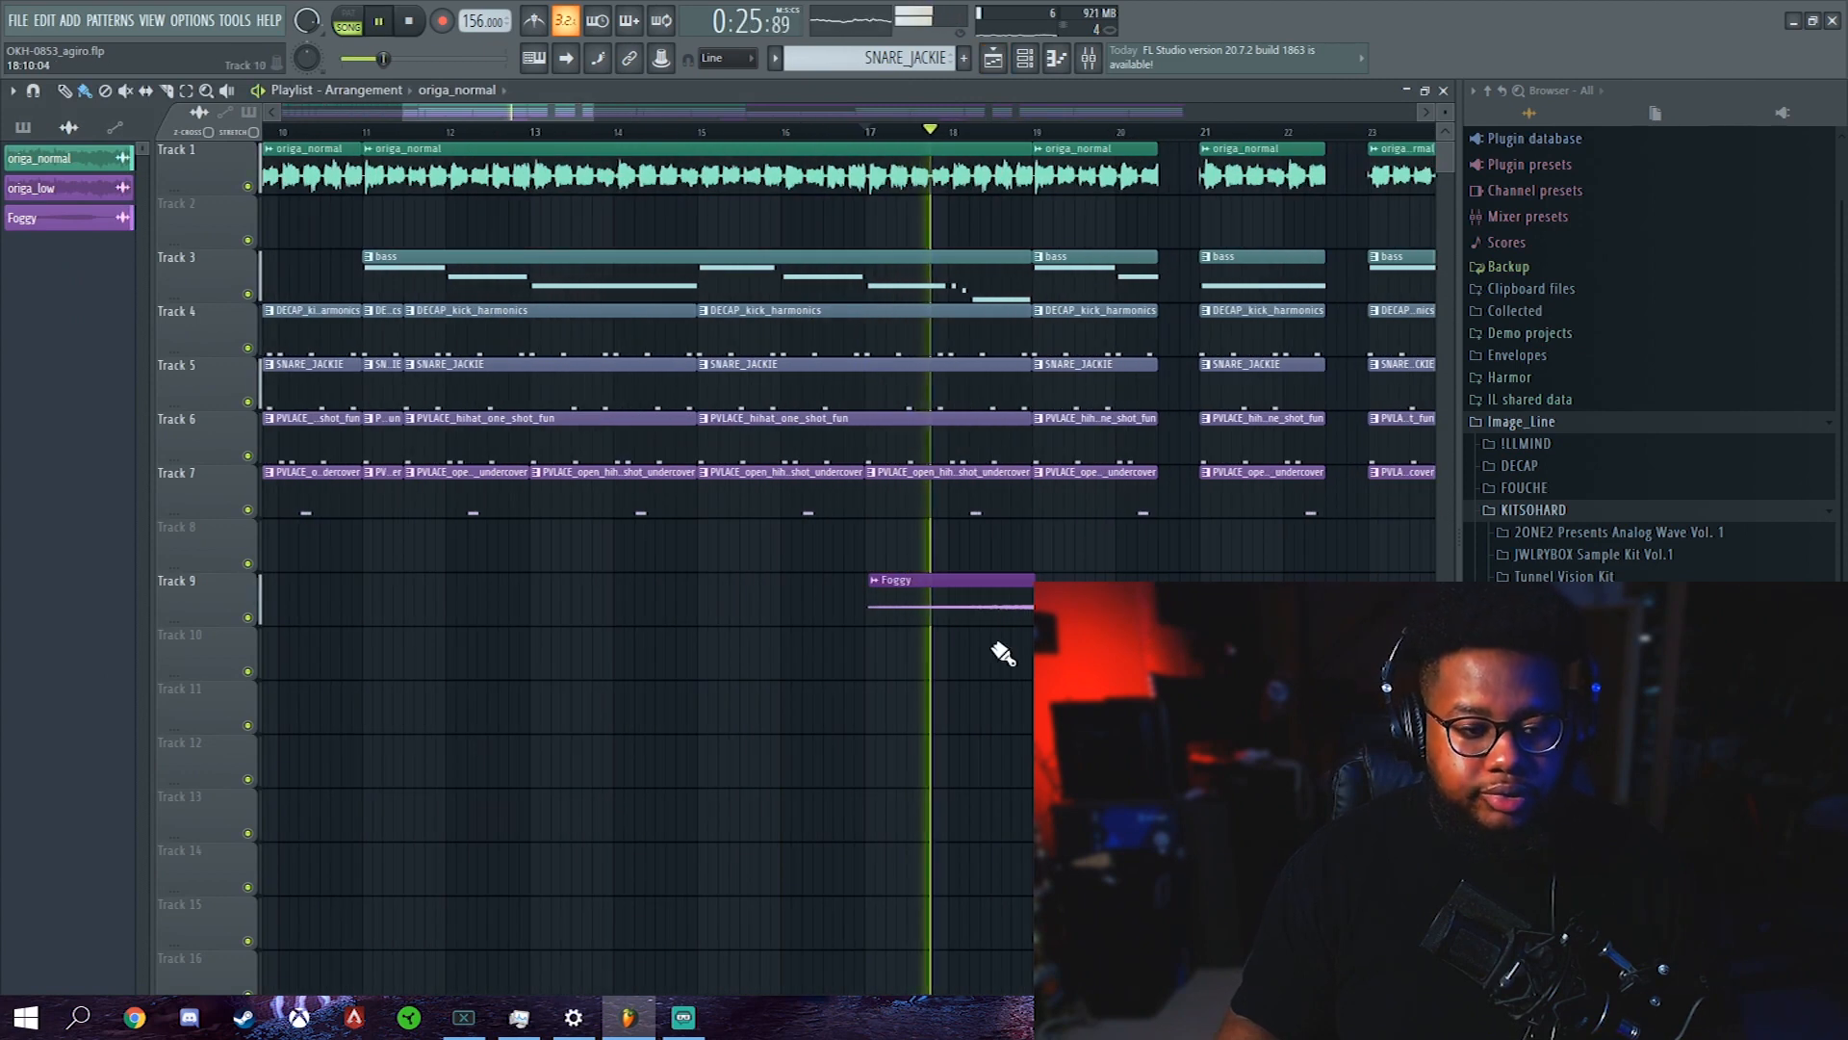
right_click(248, 618)
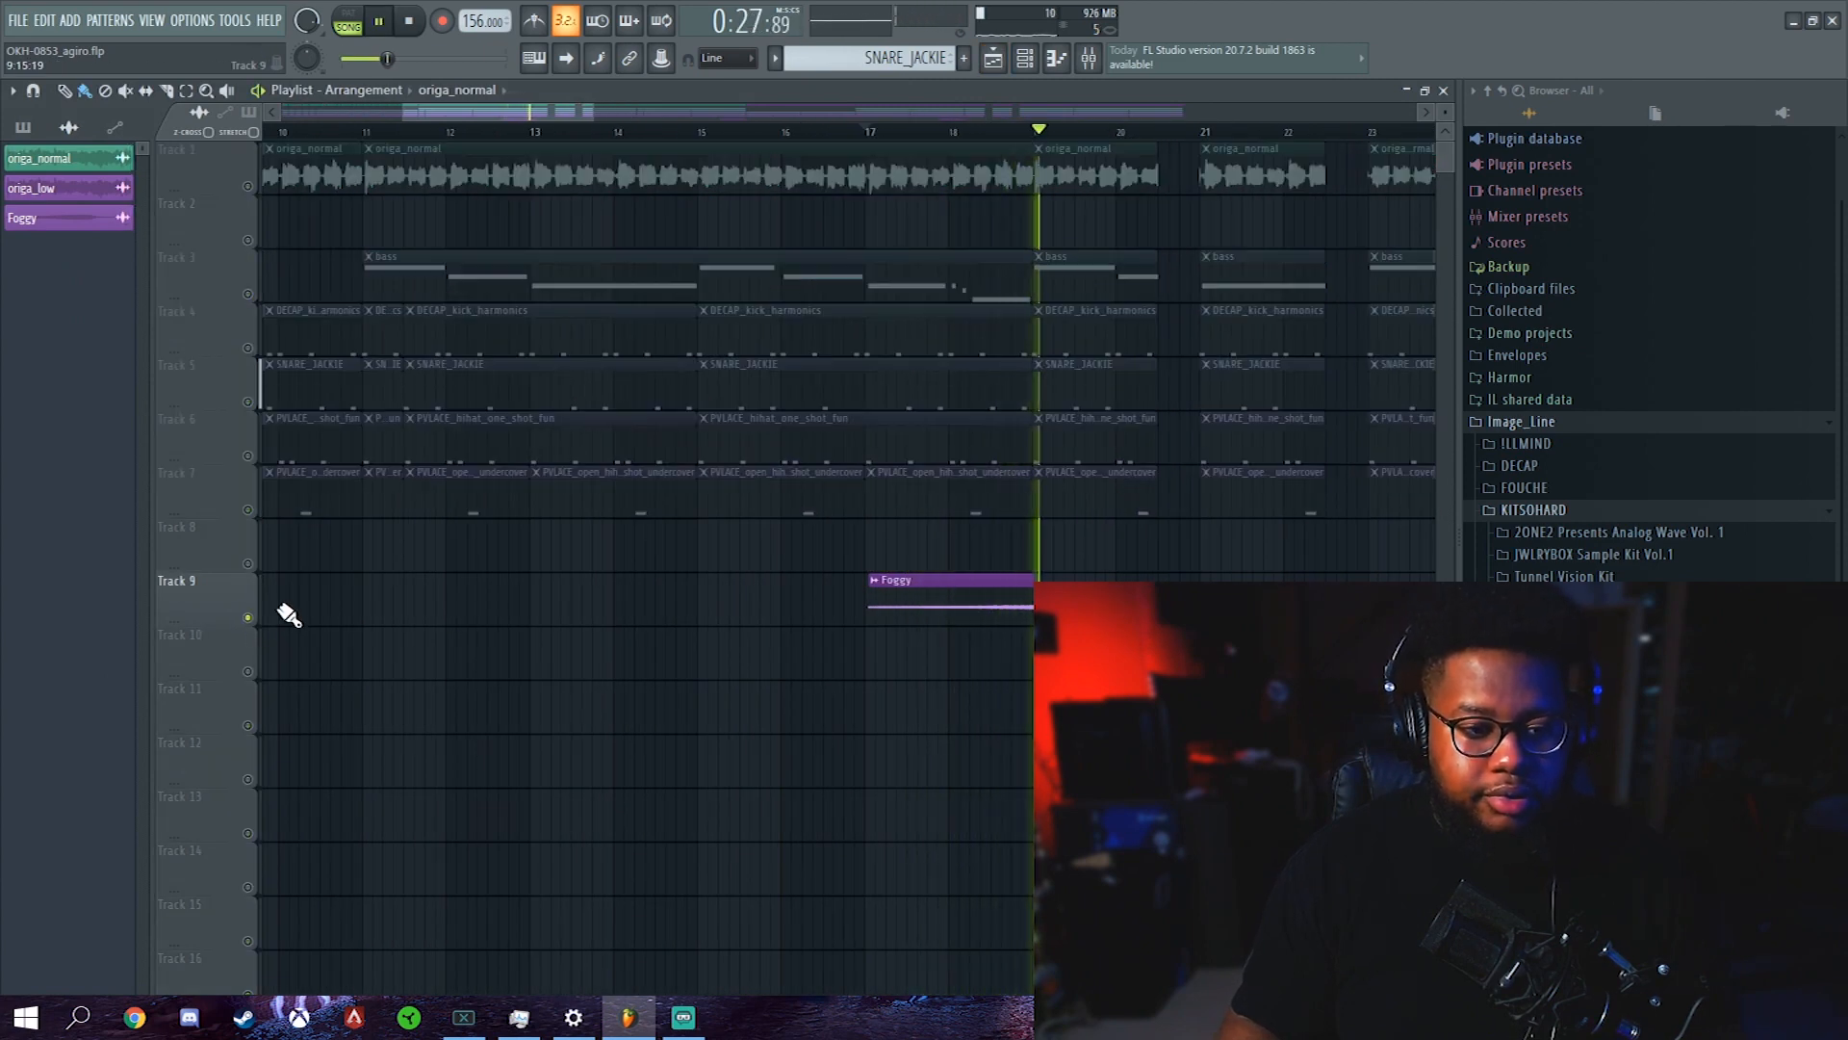
click(869, 135)
Lower the Foggy mixer track's volume and add Fruity parametric EQ 2 to its first effect slot
key(F9)
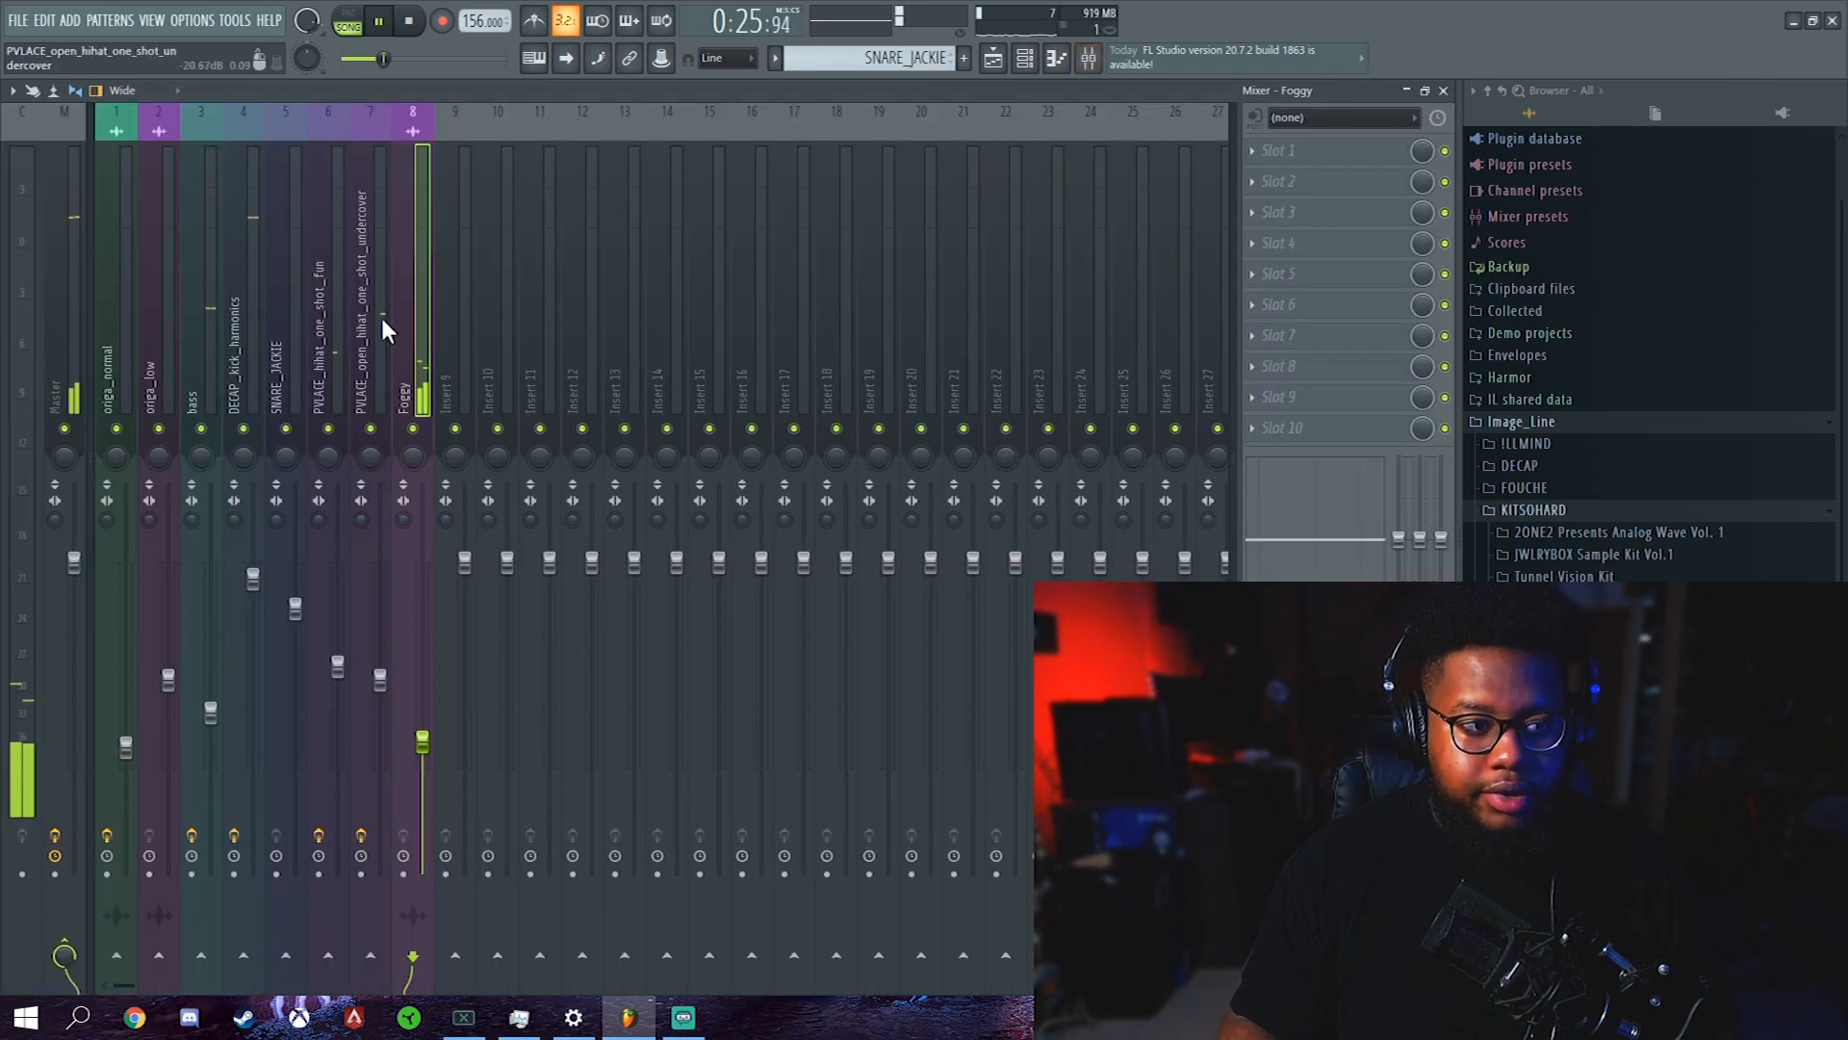
click(1336, 156)
click(1569, 568)
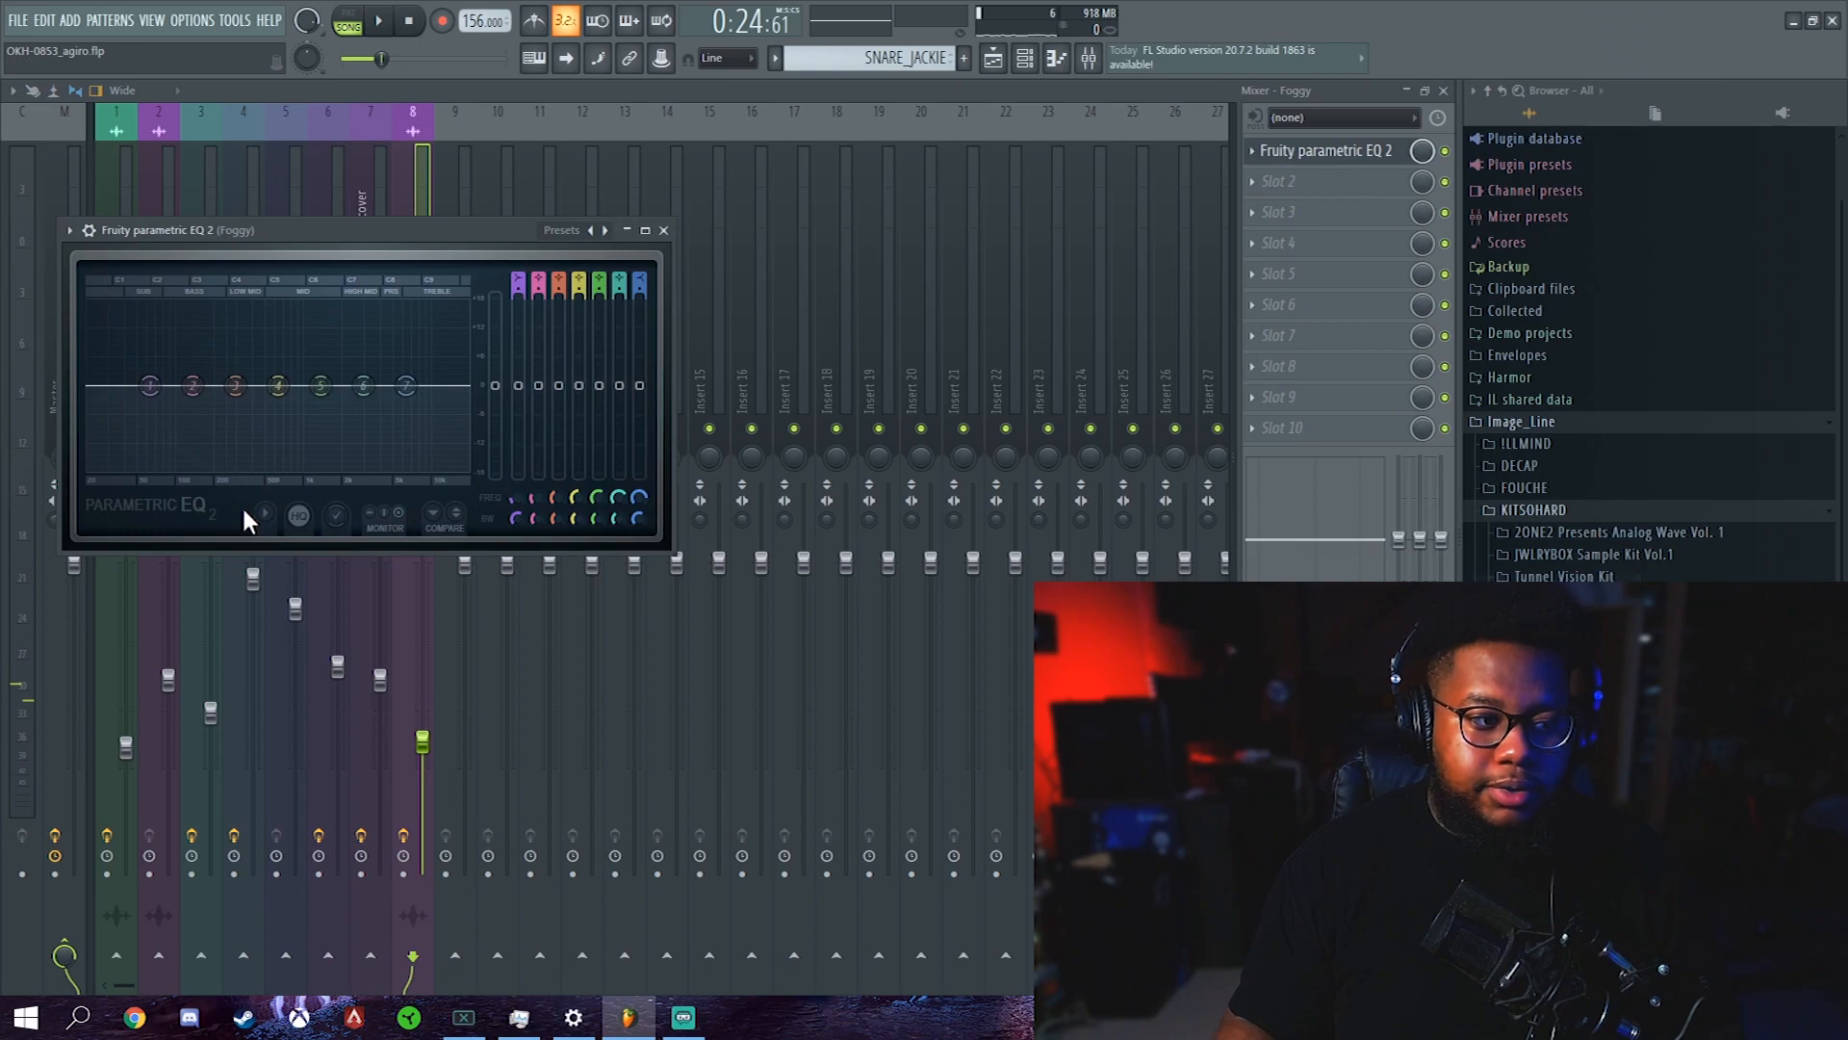
Audition the soloed Foggy clip from bar 17 with its Fruity parametric EQ 2 open
key(space)
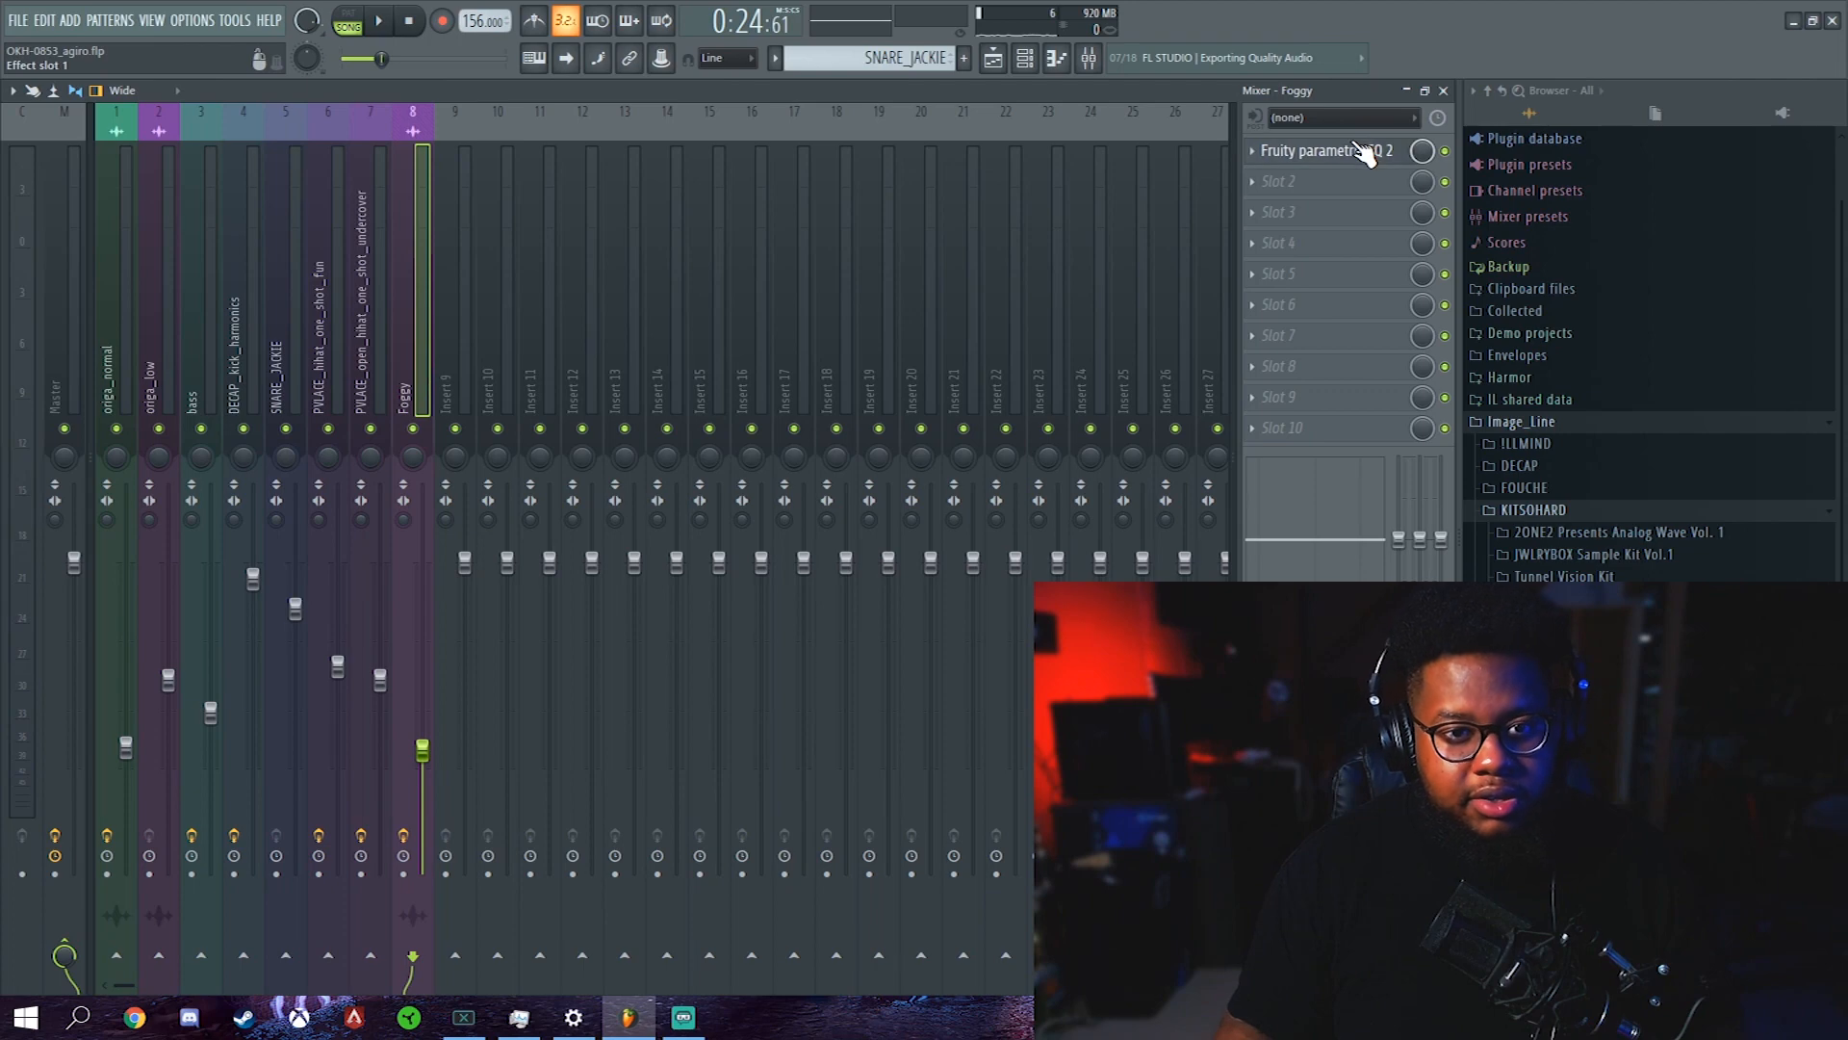
click(1365, 152)
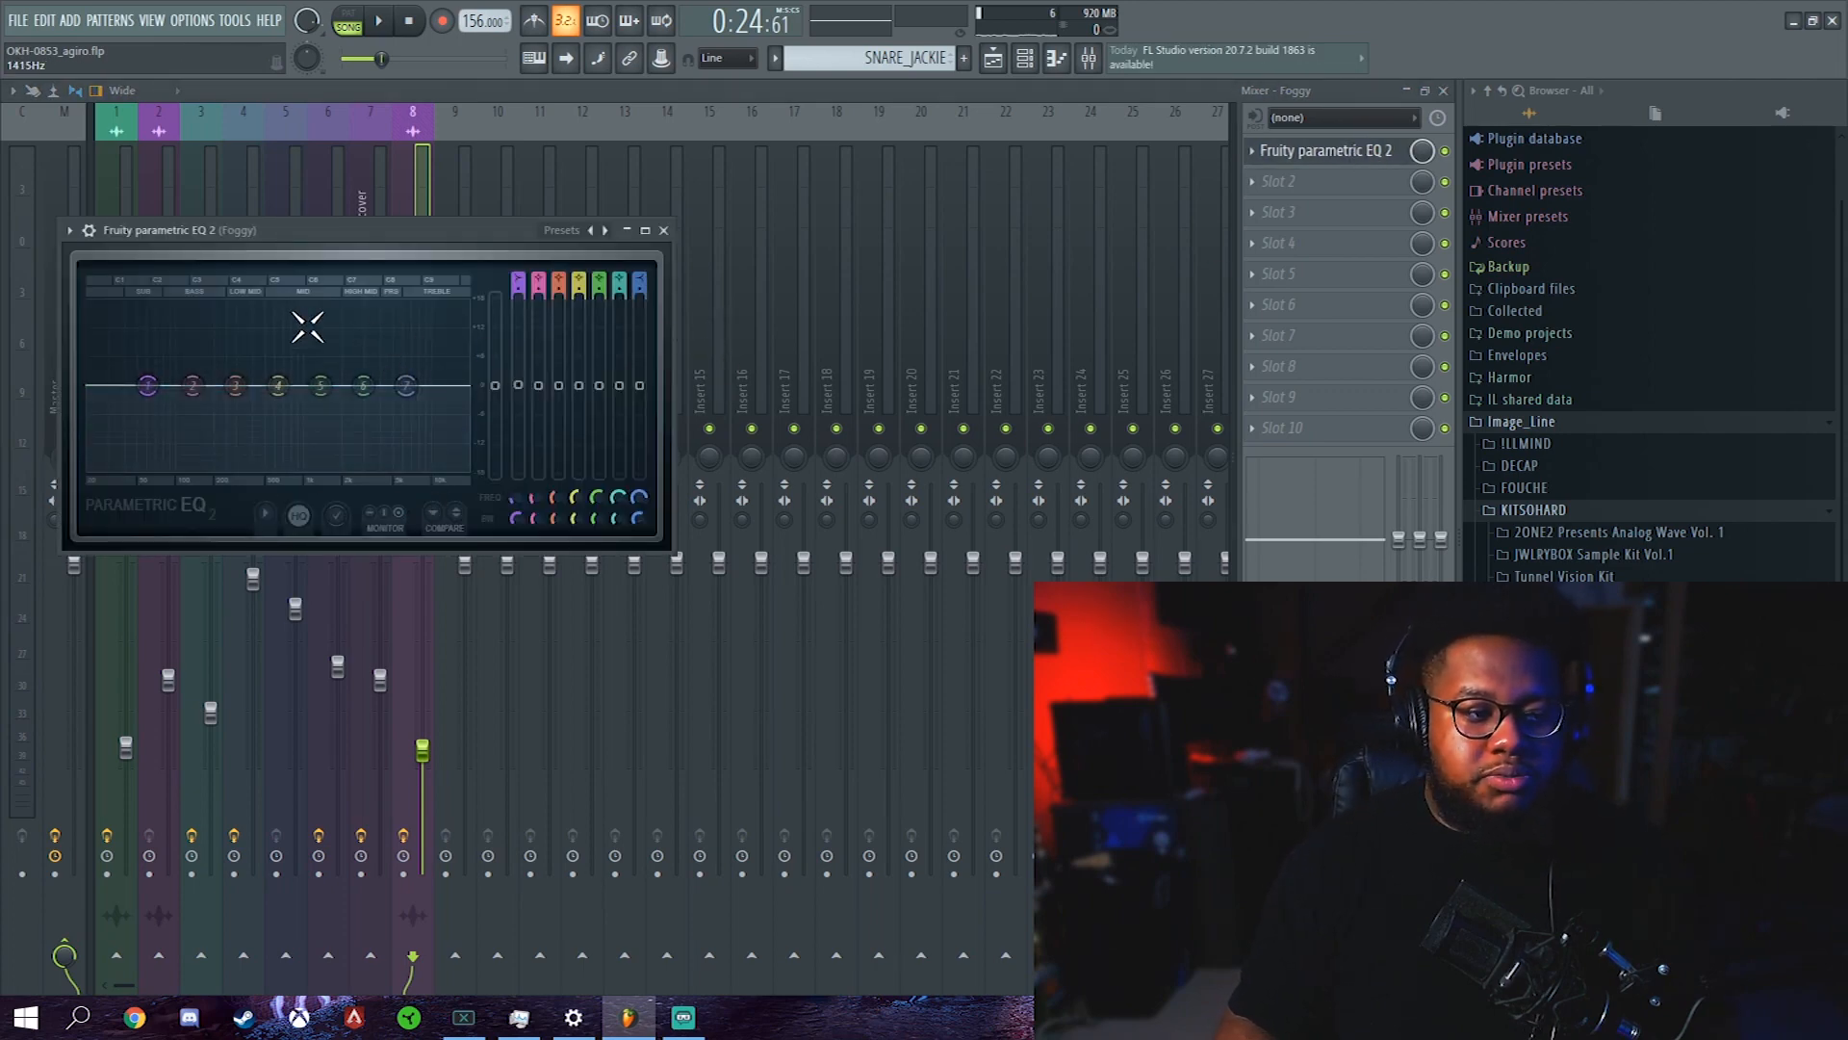
key(F5)
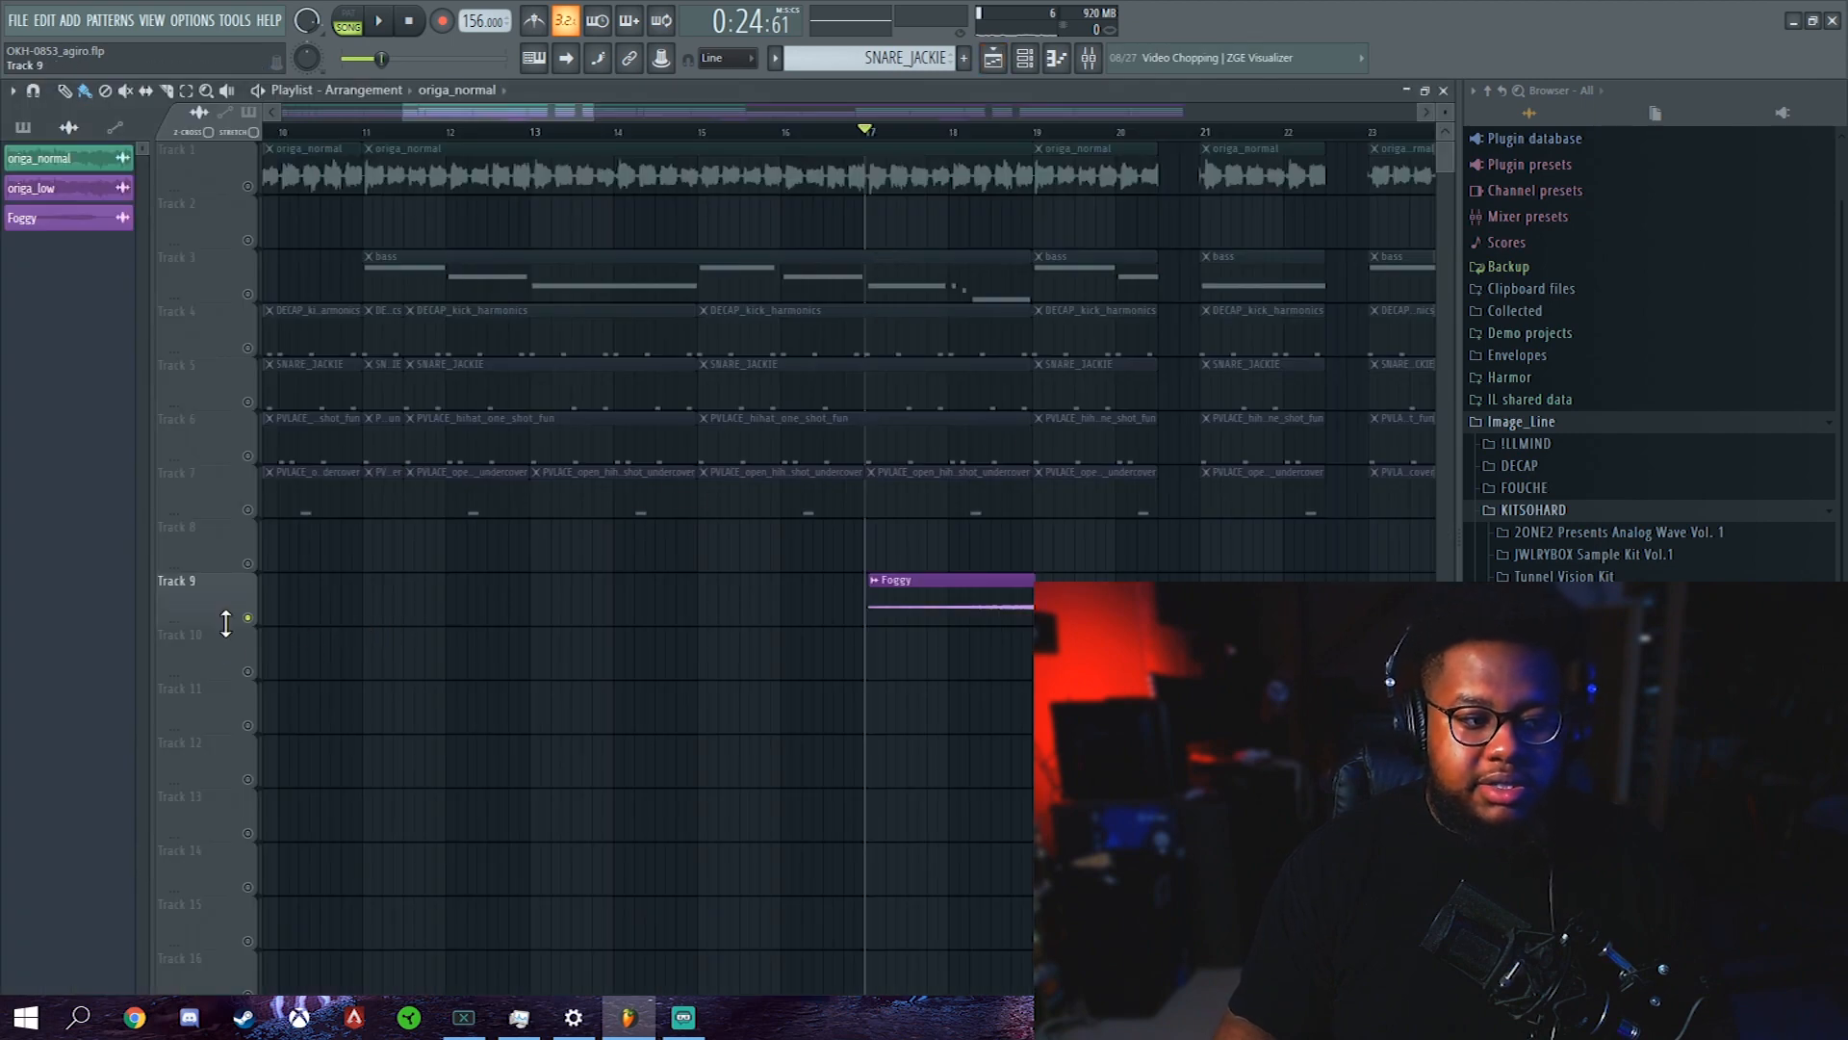
key(F9)
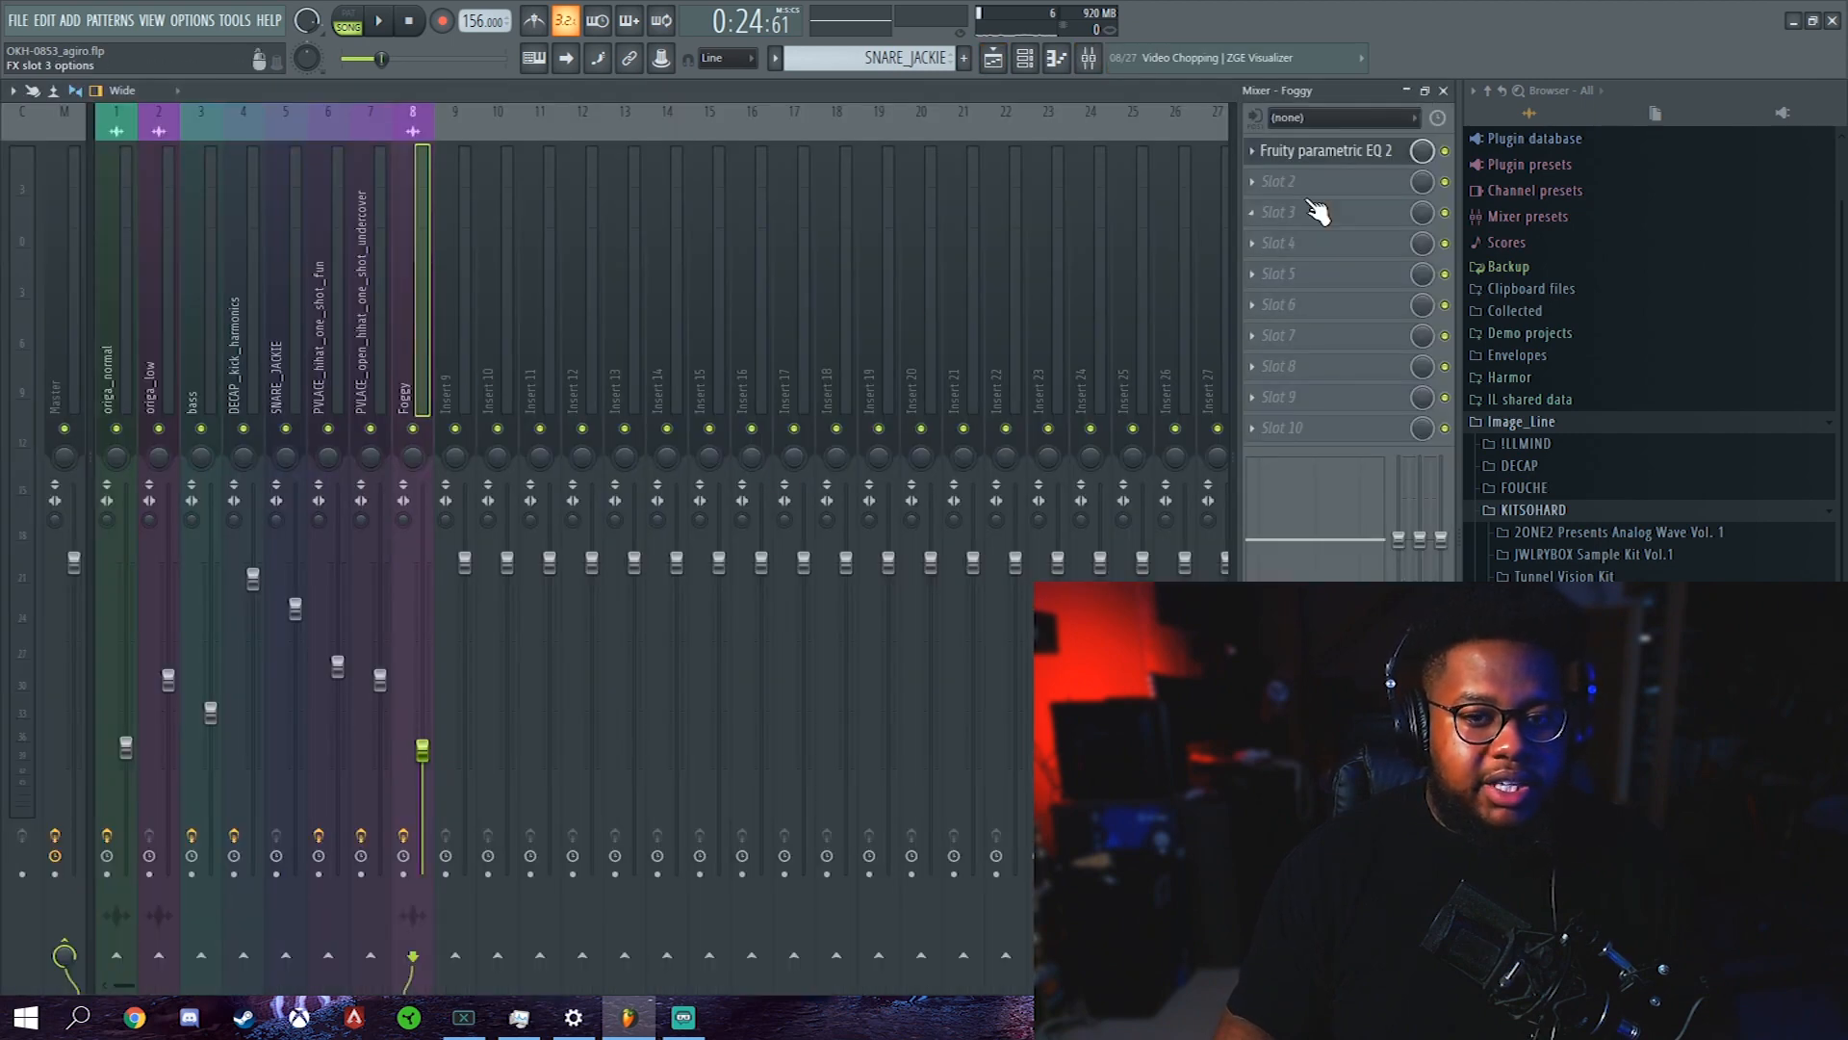
click(1311, 164)
key(space)
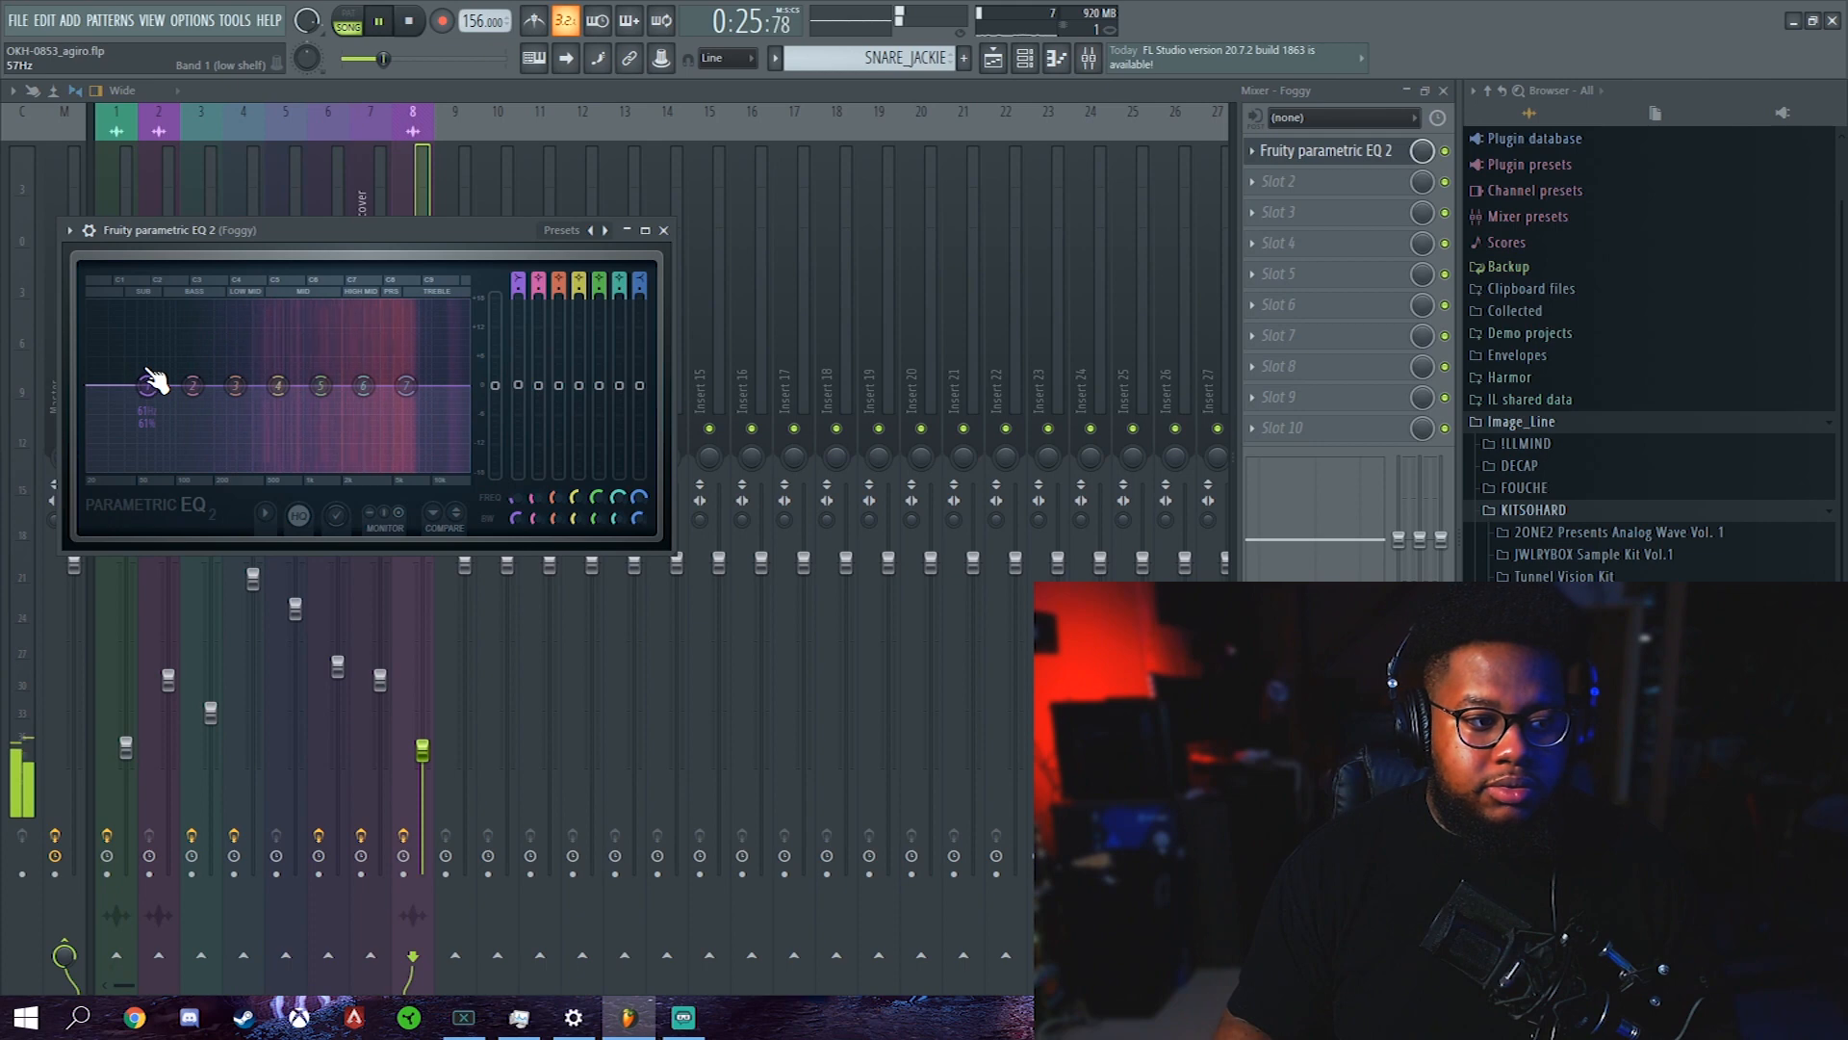
Add Fruity delay bank to the Foggy mixer track's second effect slot and unsolo Track 9 in the playlist
click(1278, 181)
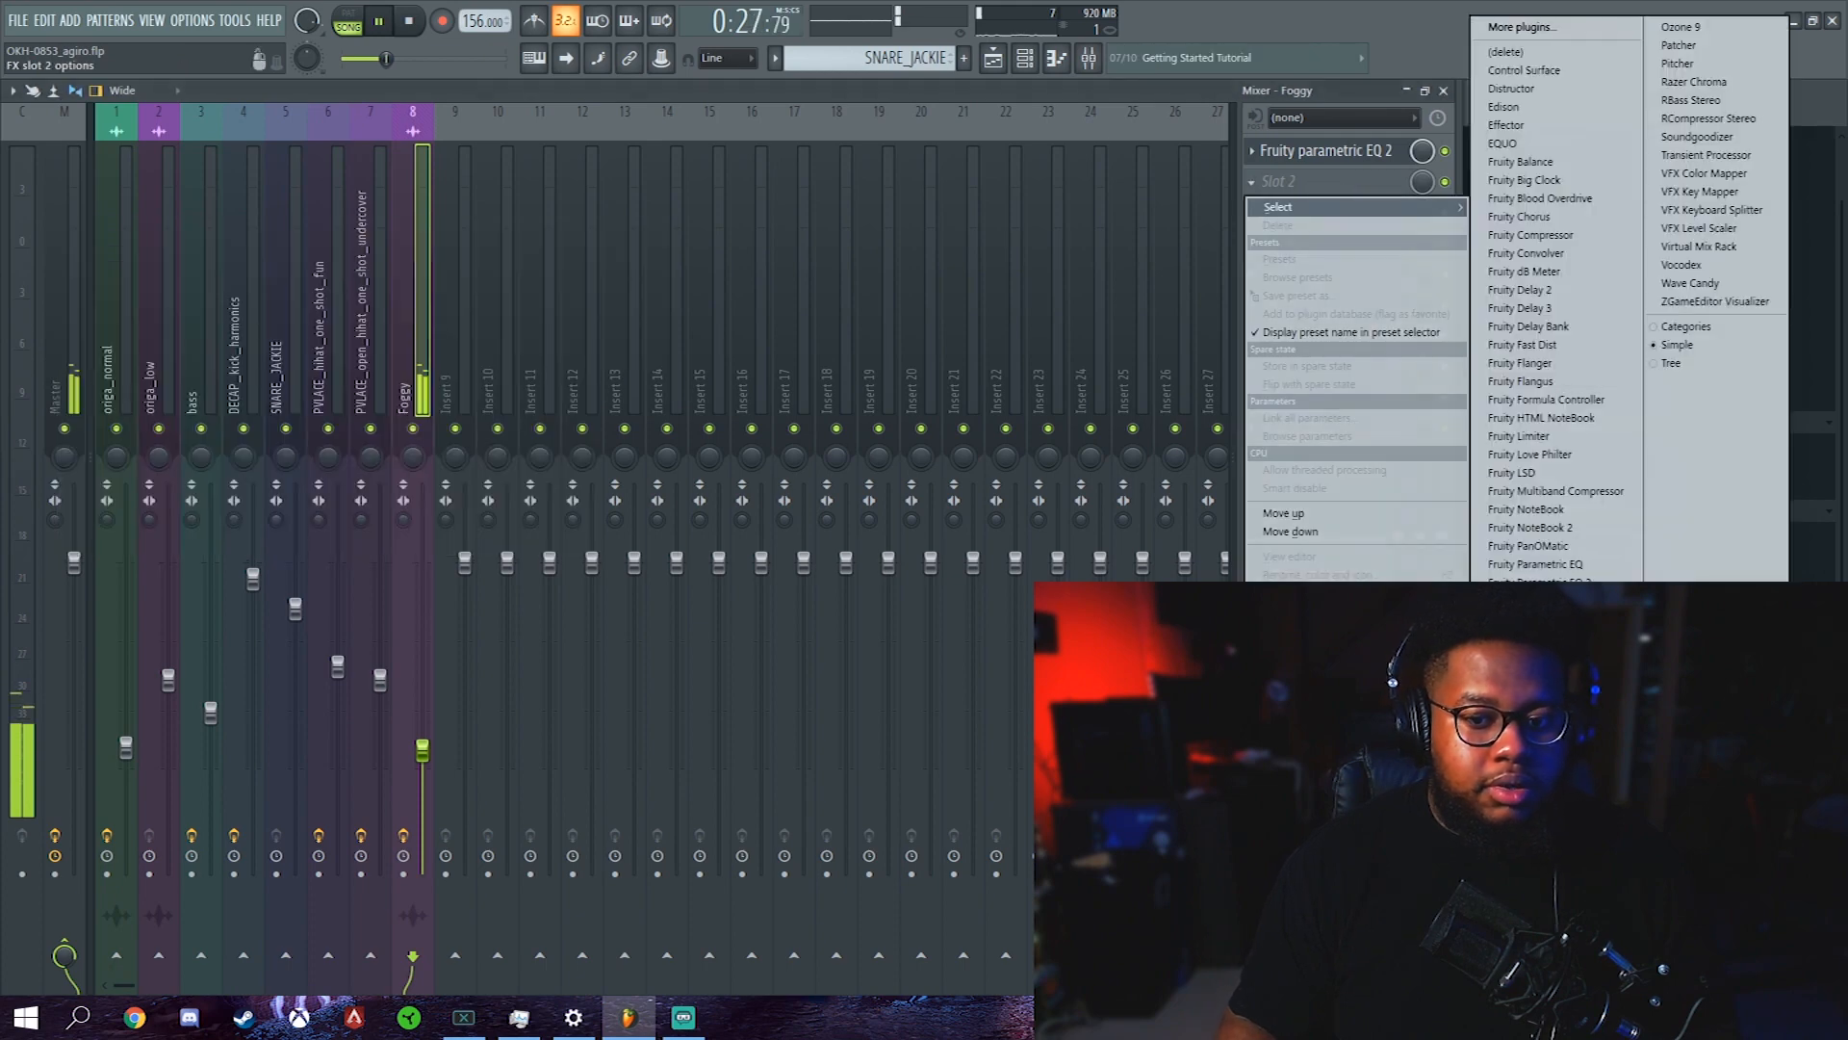
click(1579, 326)
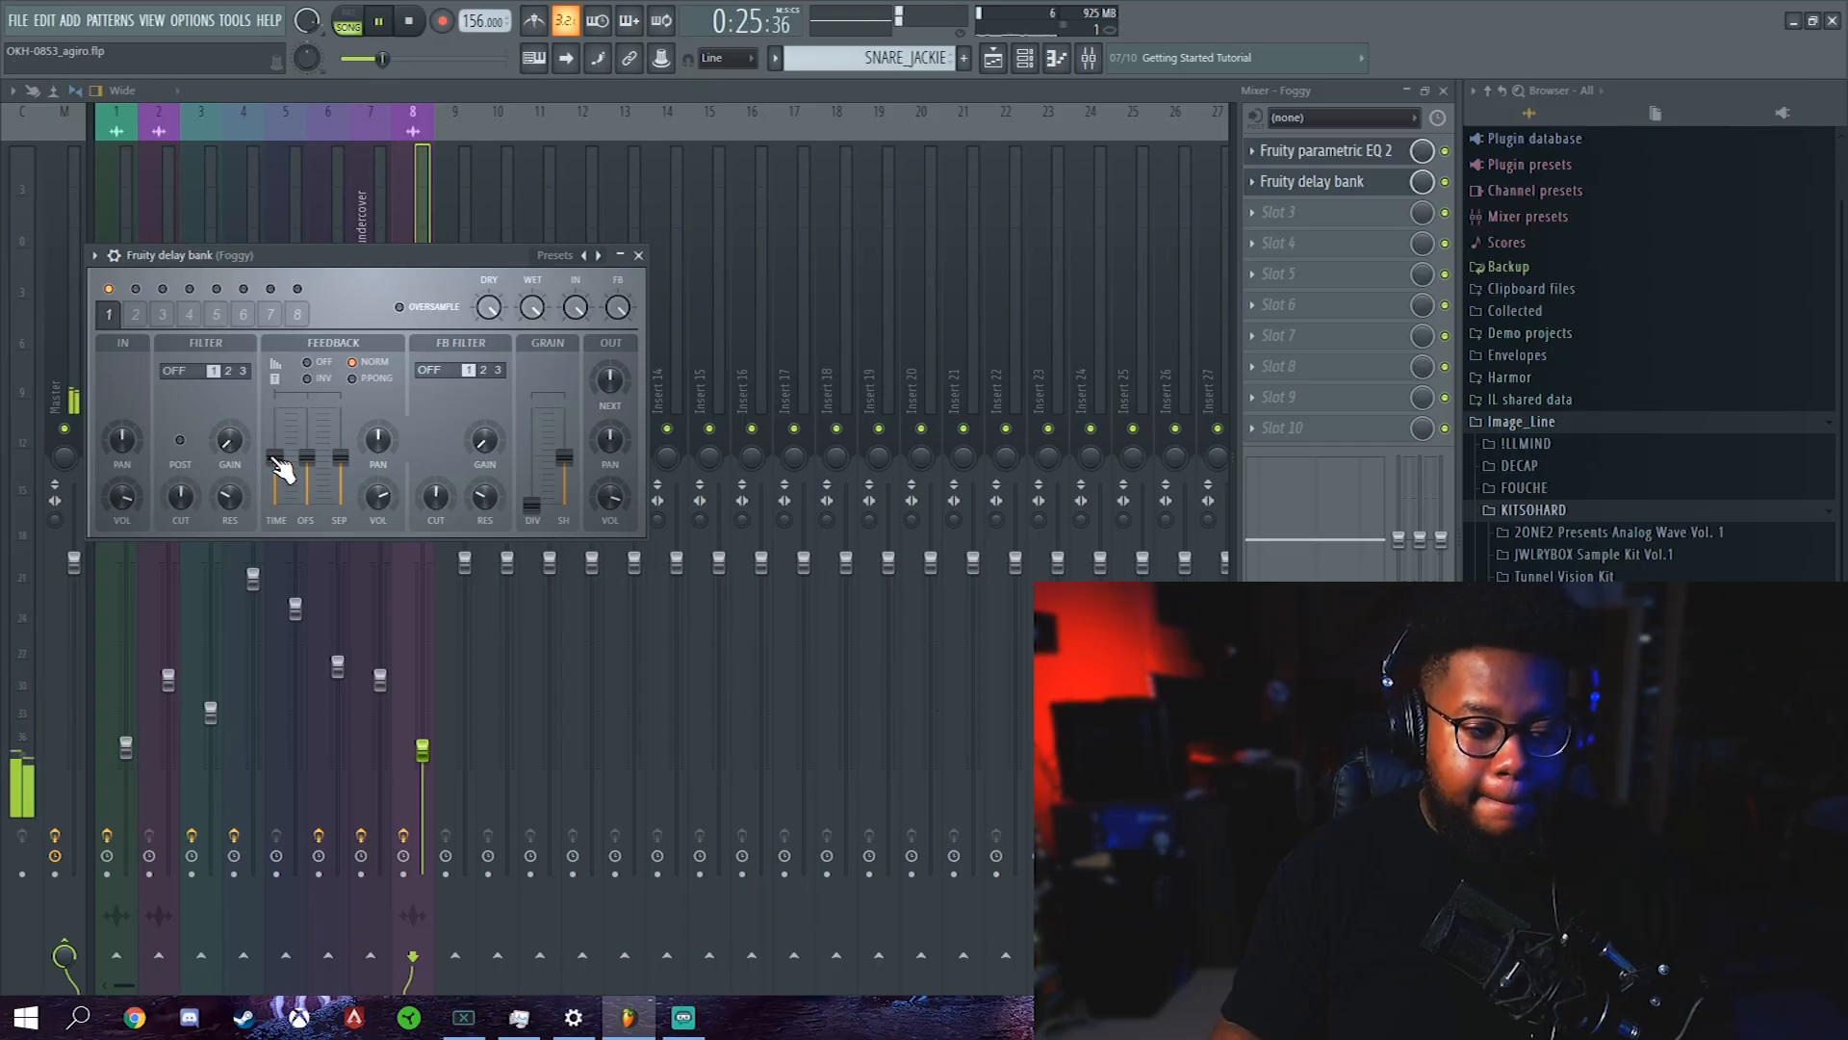
key(F5)
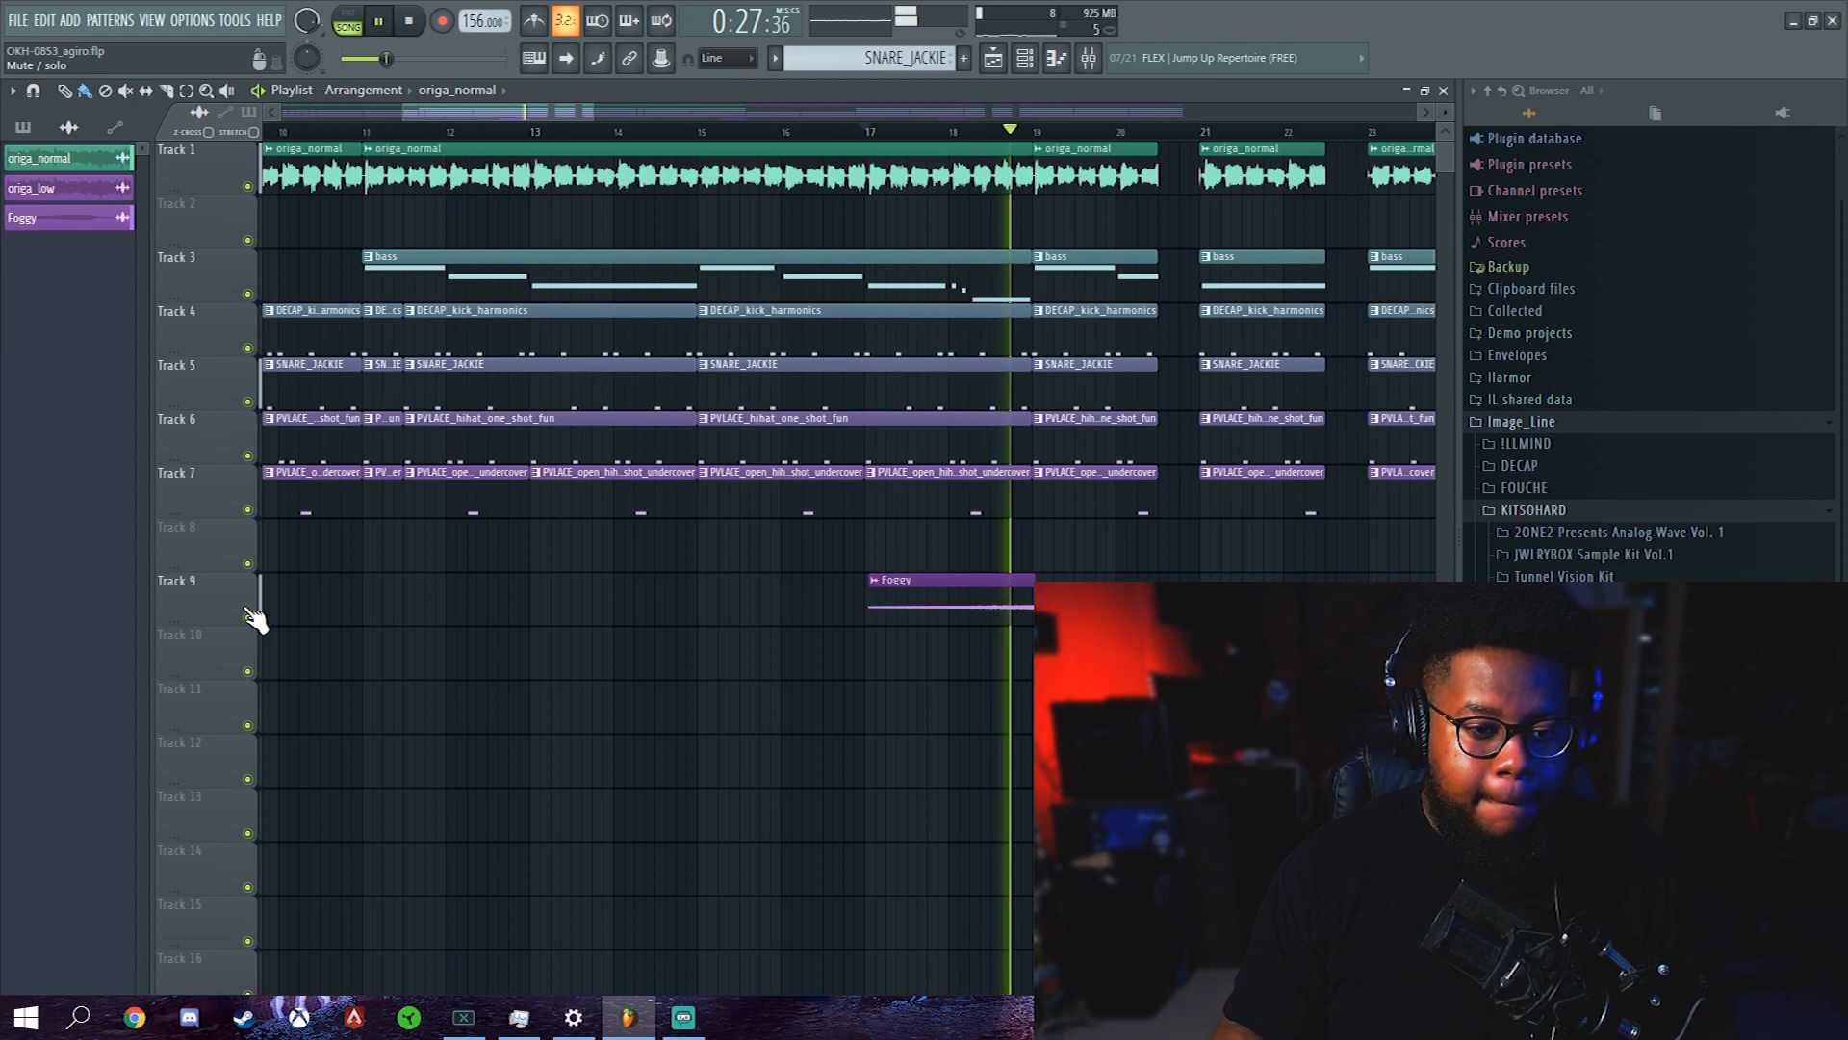
Move the playback position to bar 35, solo the origa_low mixer track and play it
scroll(1059, 135, down, 5)
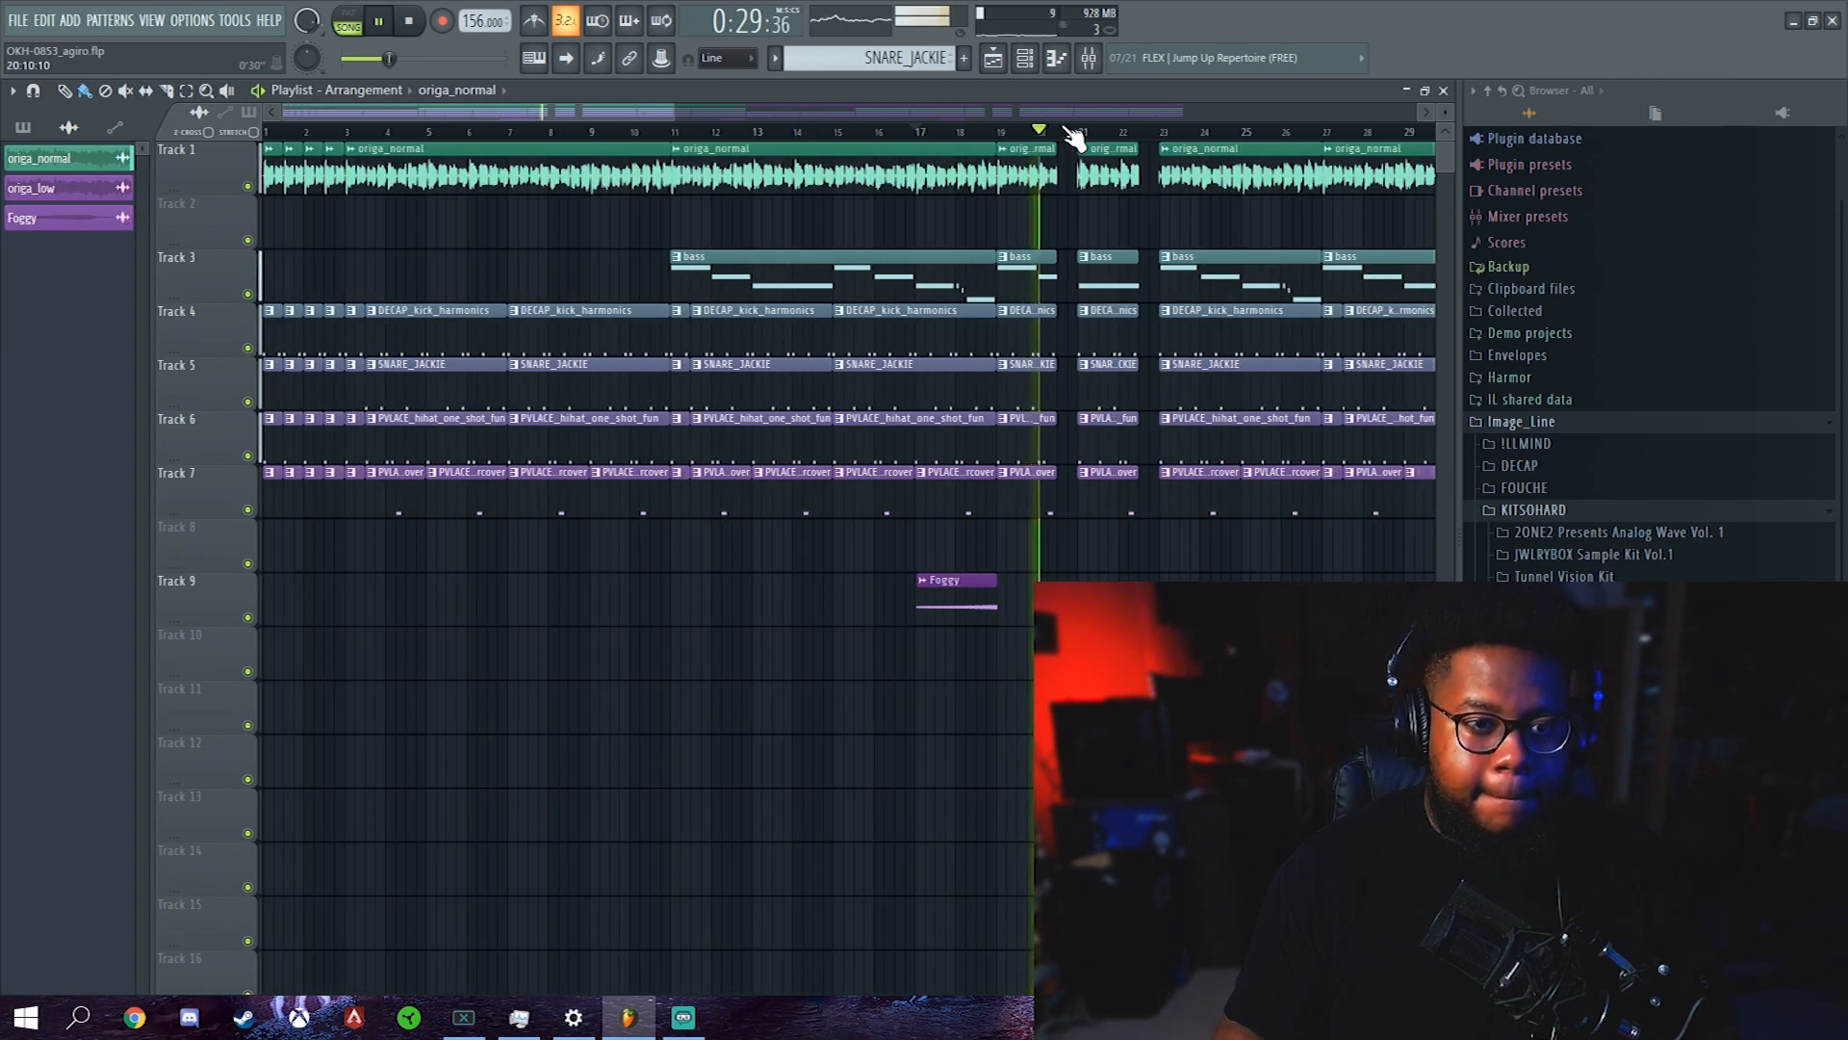
scroll(1059, 138, up, 2)
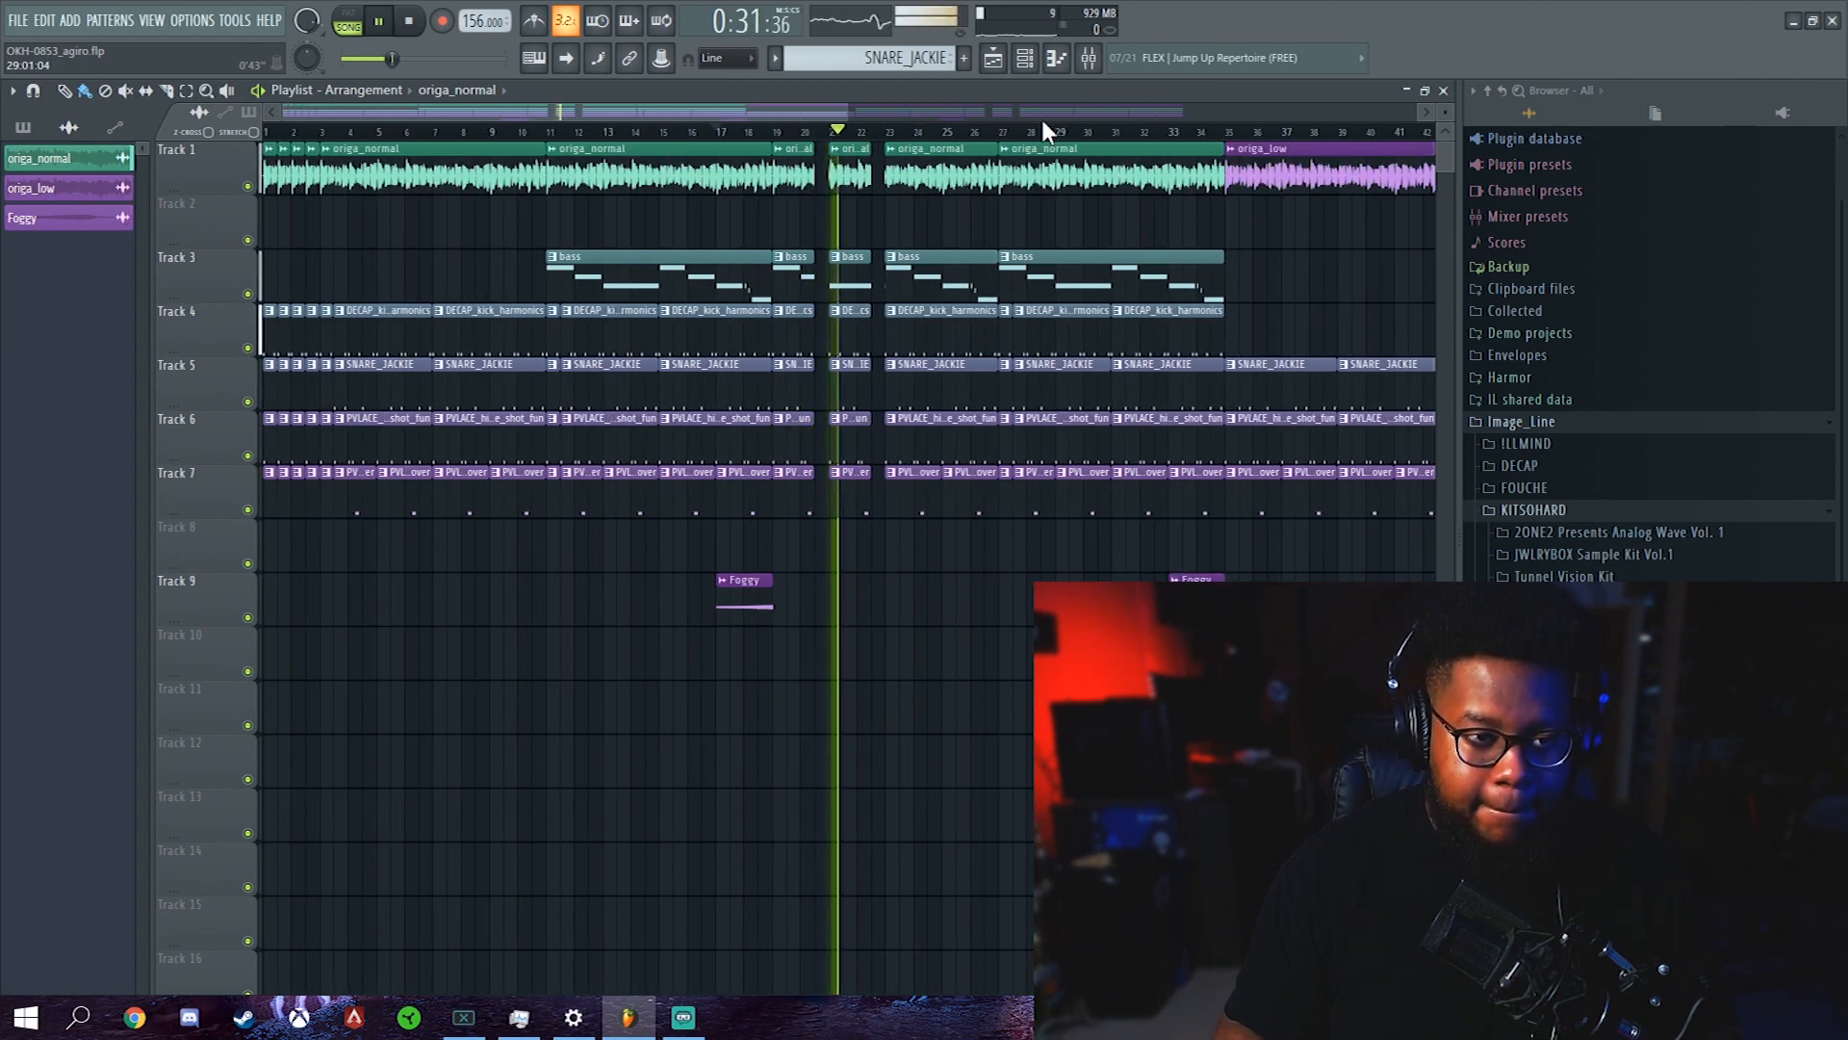
scroll(899, 136, up, 3)
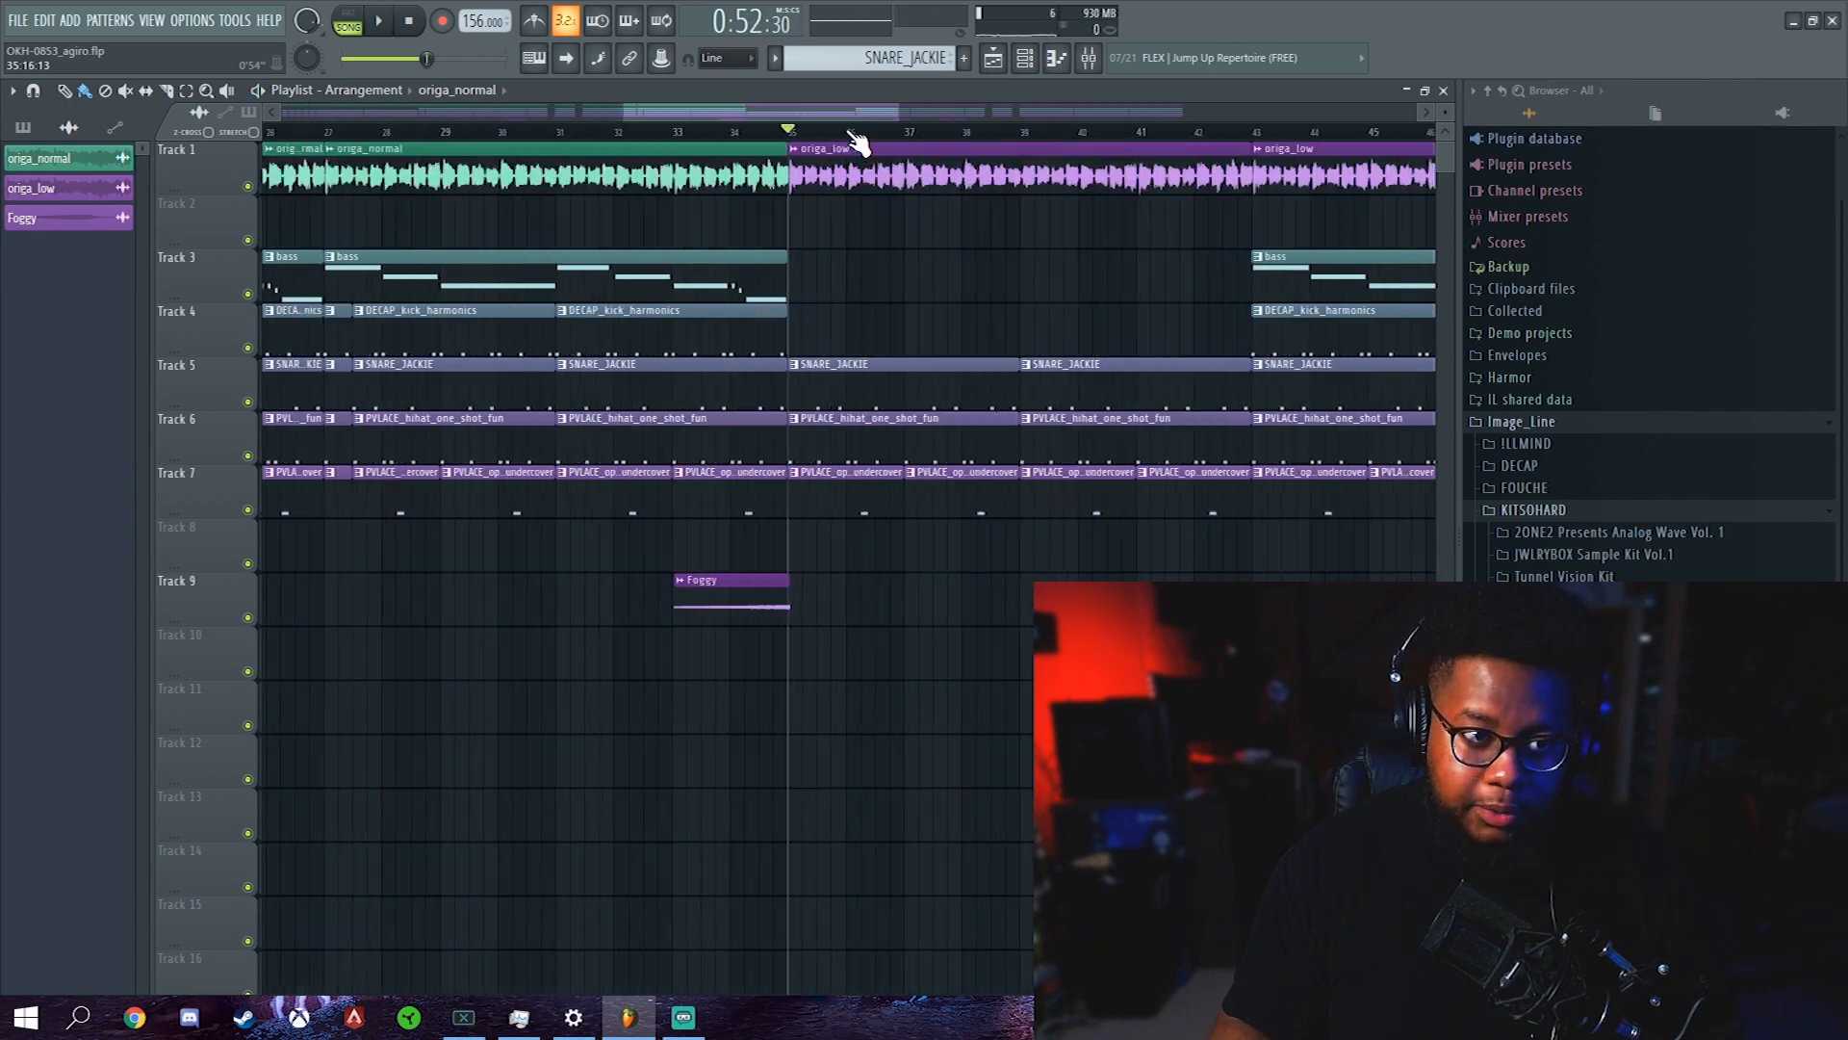
key(F6)
key(F6)
key(F9)
click(164, 347)
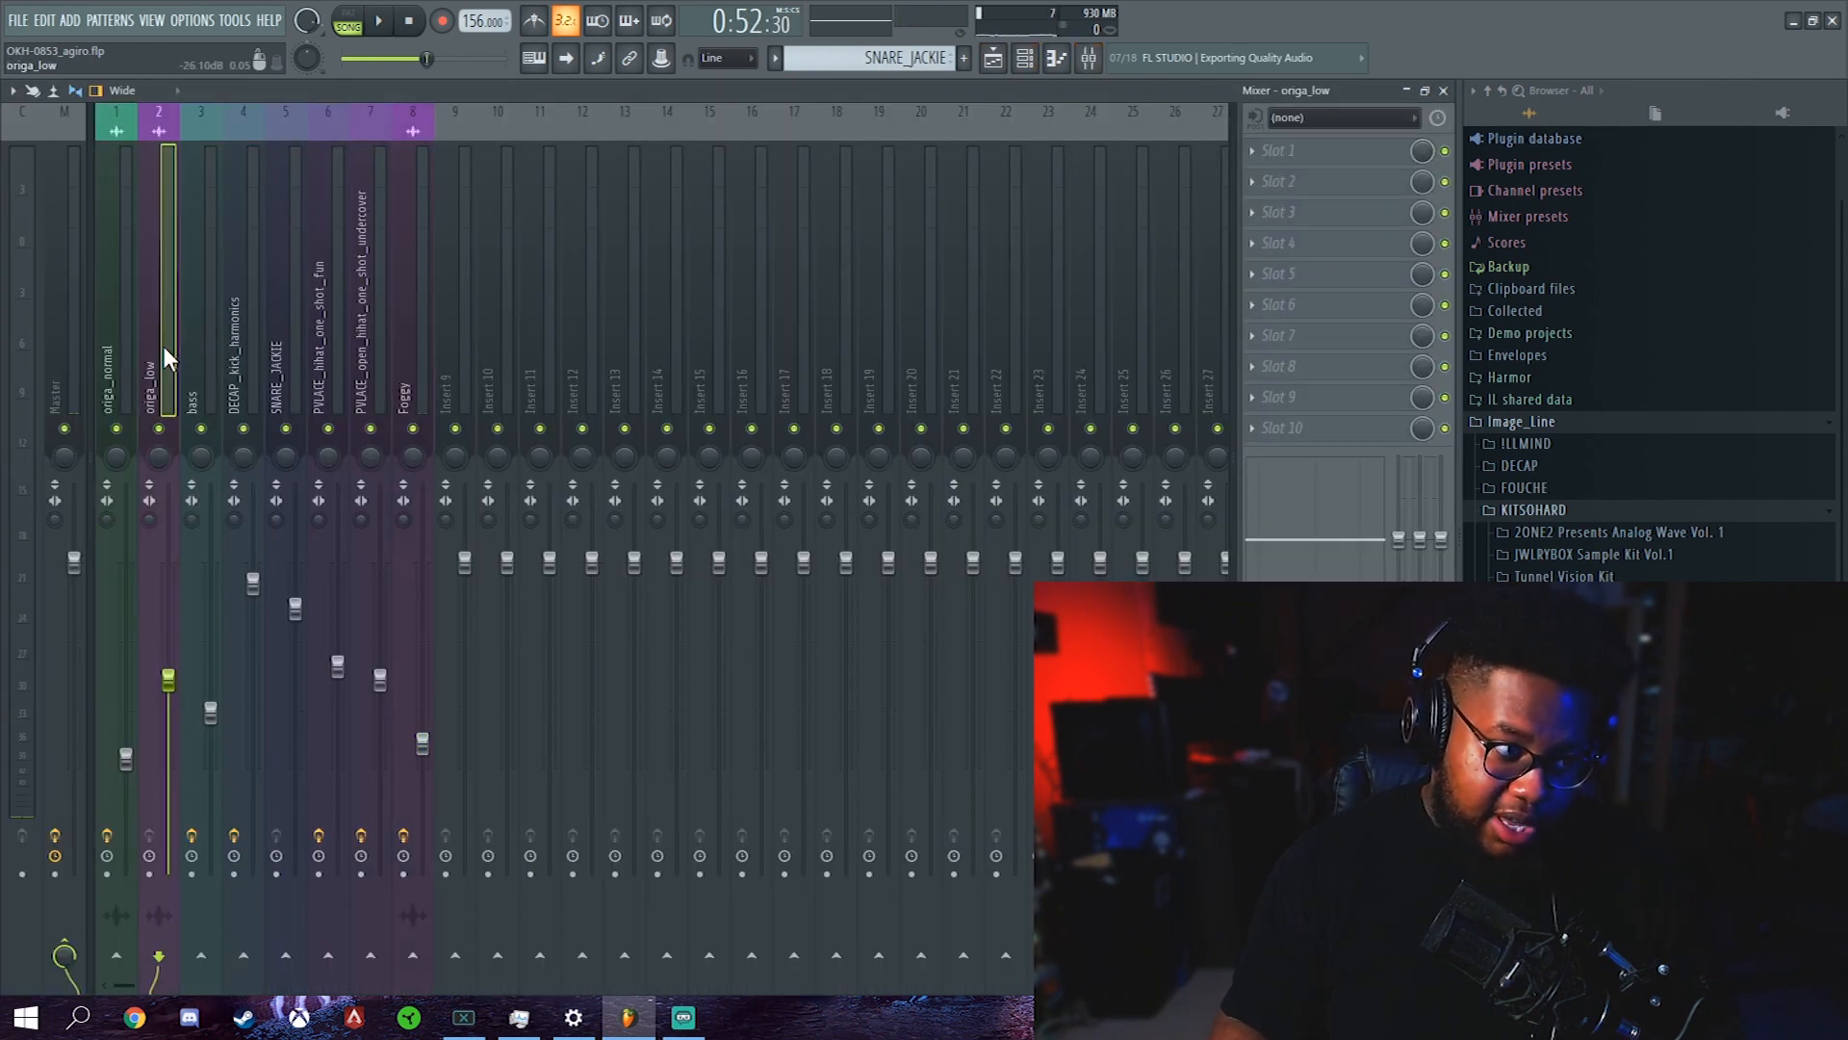
right_click(159, 429)
key(space)
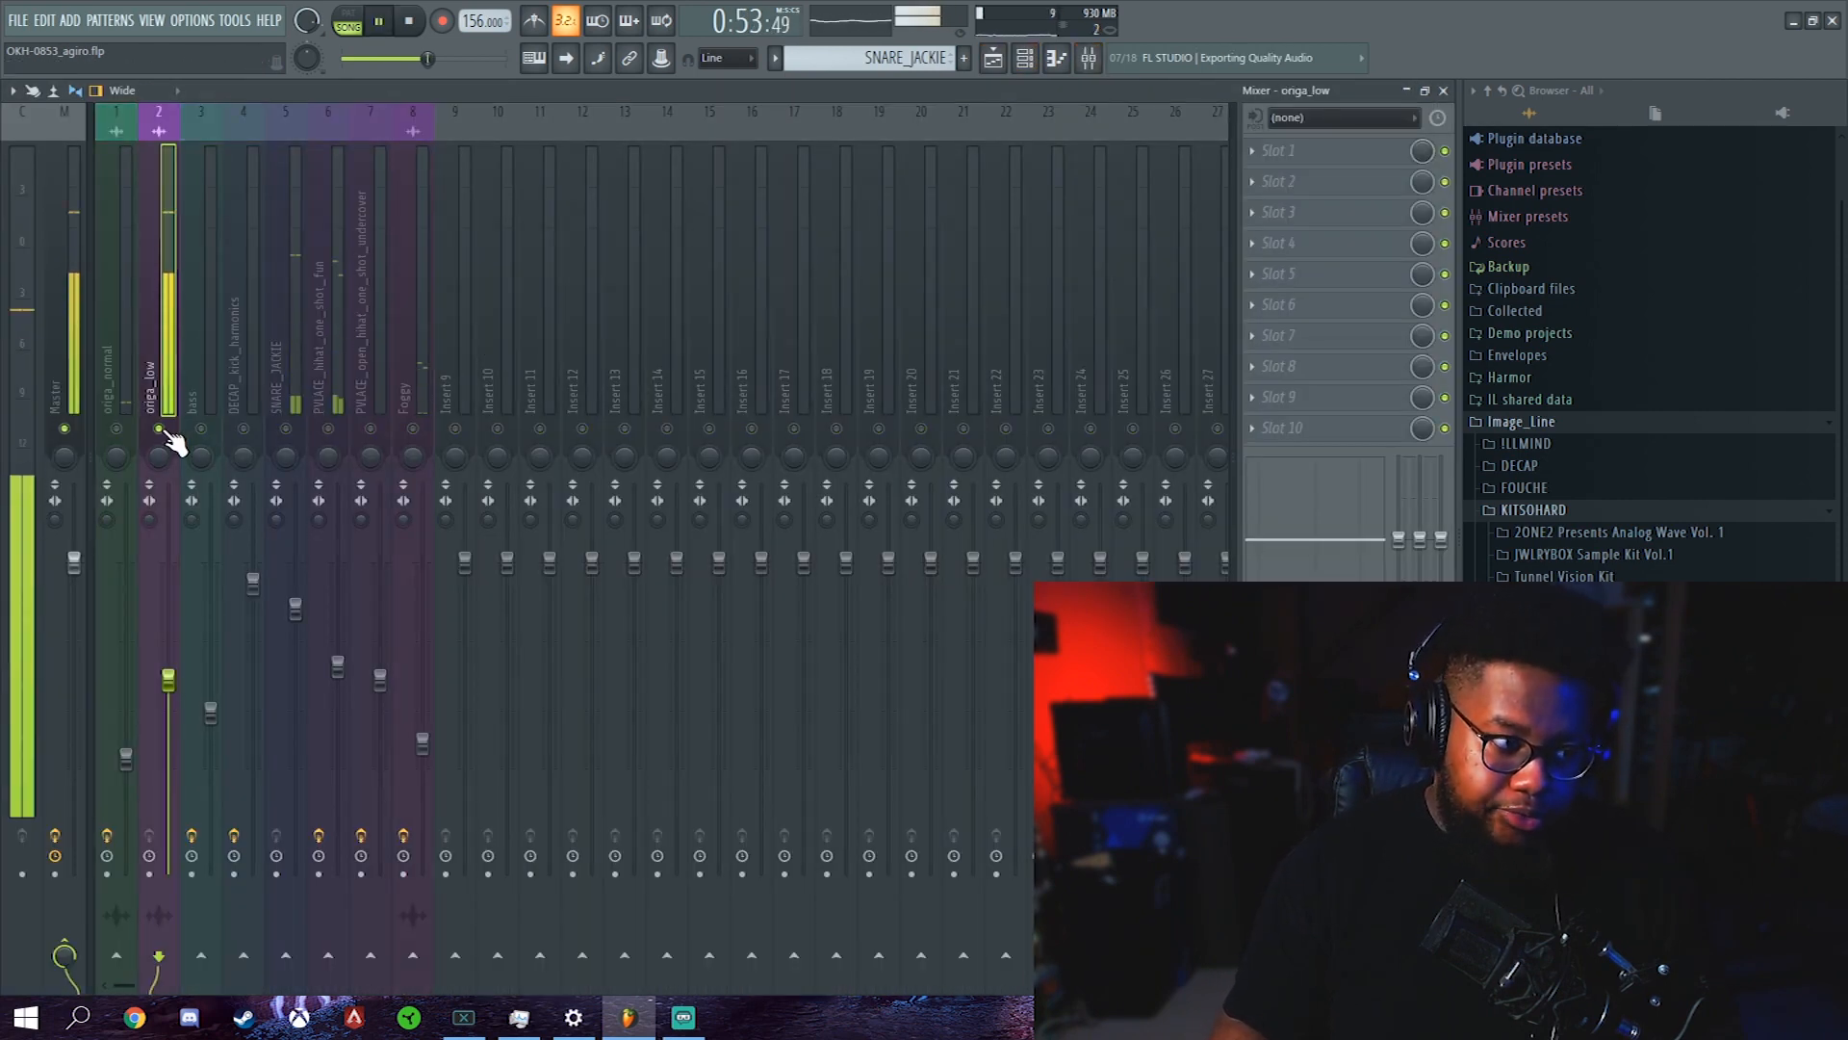
Set playback to start around bar 34, just before the switch from the origa_normal clip to origa_low
key(F9)
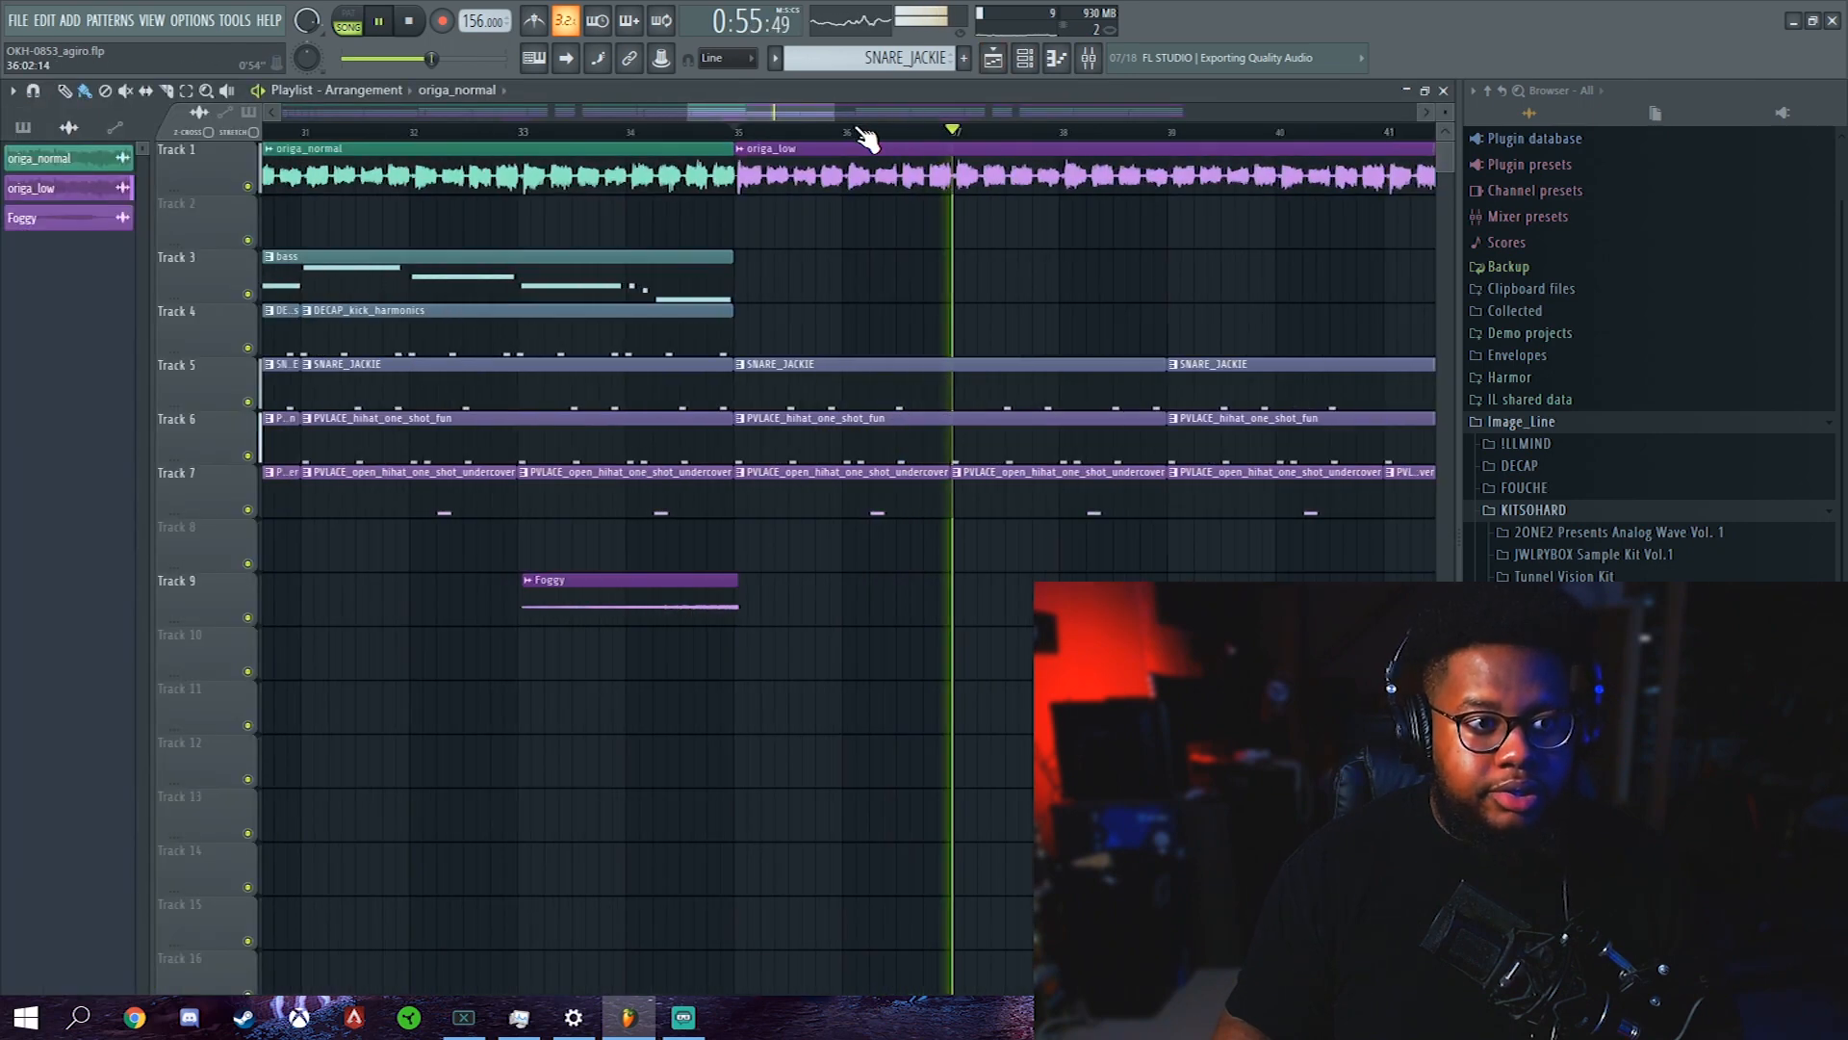
scroll(859, 131, up, 2)
key(space)
click(583, 131)
key(space)
key(space)
Unmute origa_normal alongside origa_low and lower origa_low's fader to the level of origa_normal's while playing the transition
key(F6)
key(F9)
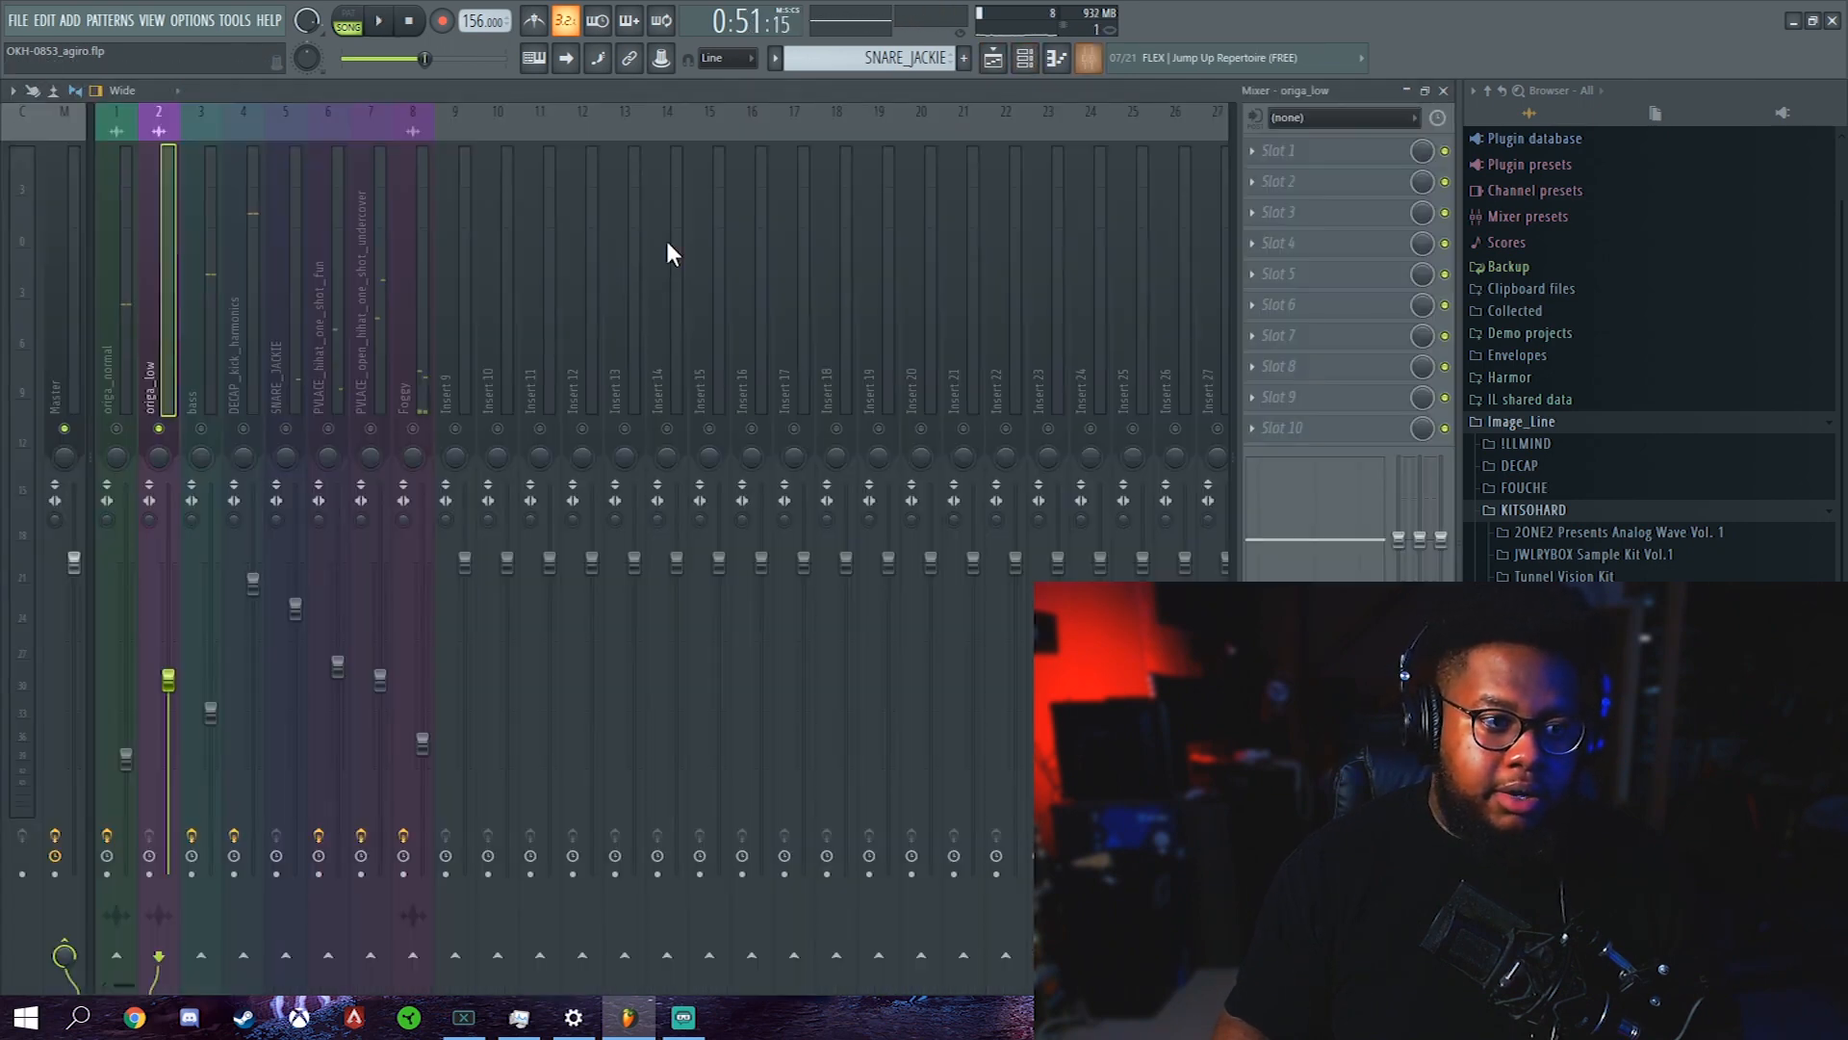
key(space)
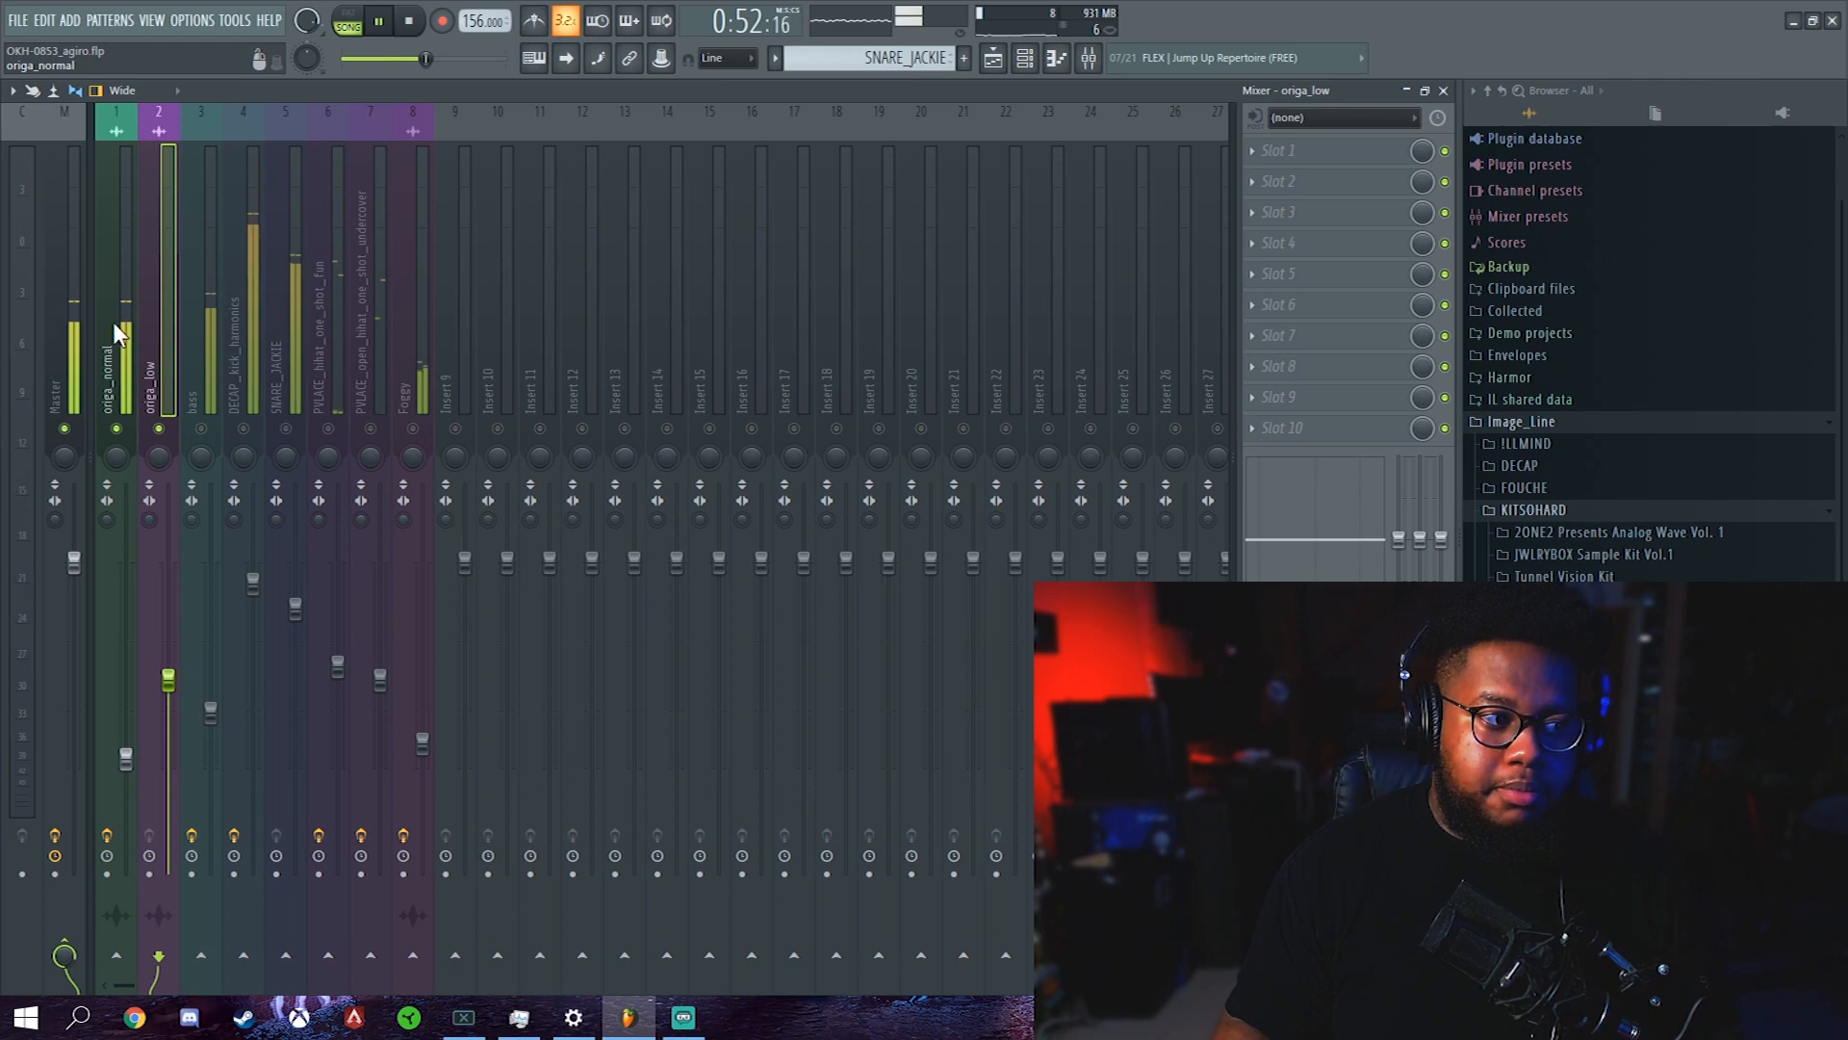
key(space)
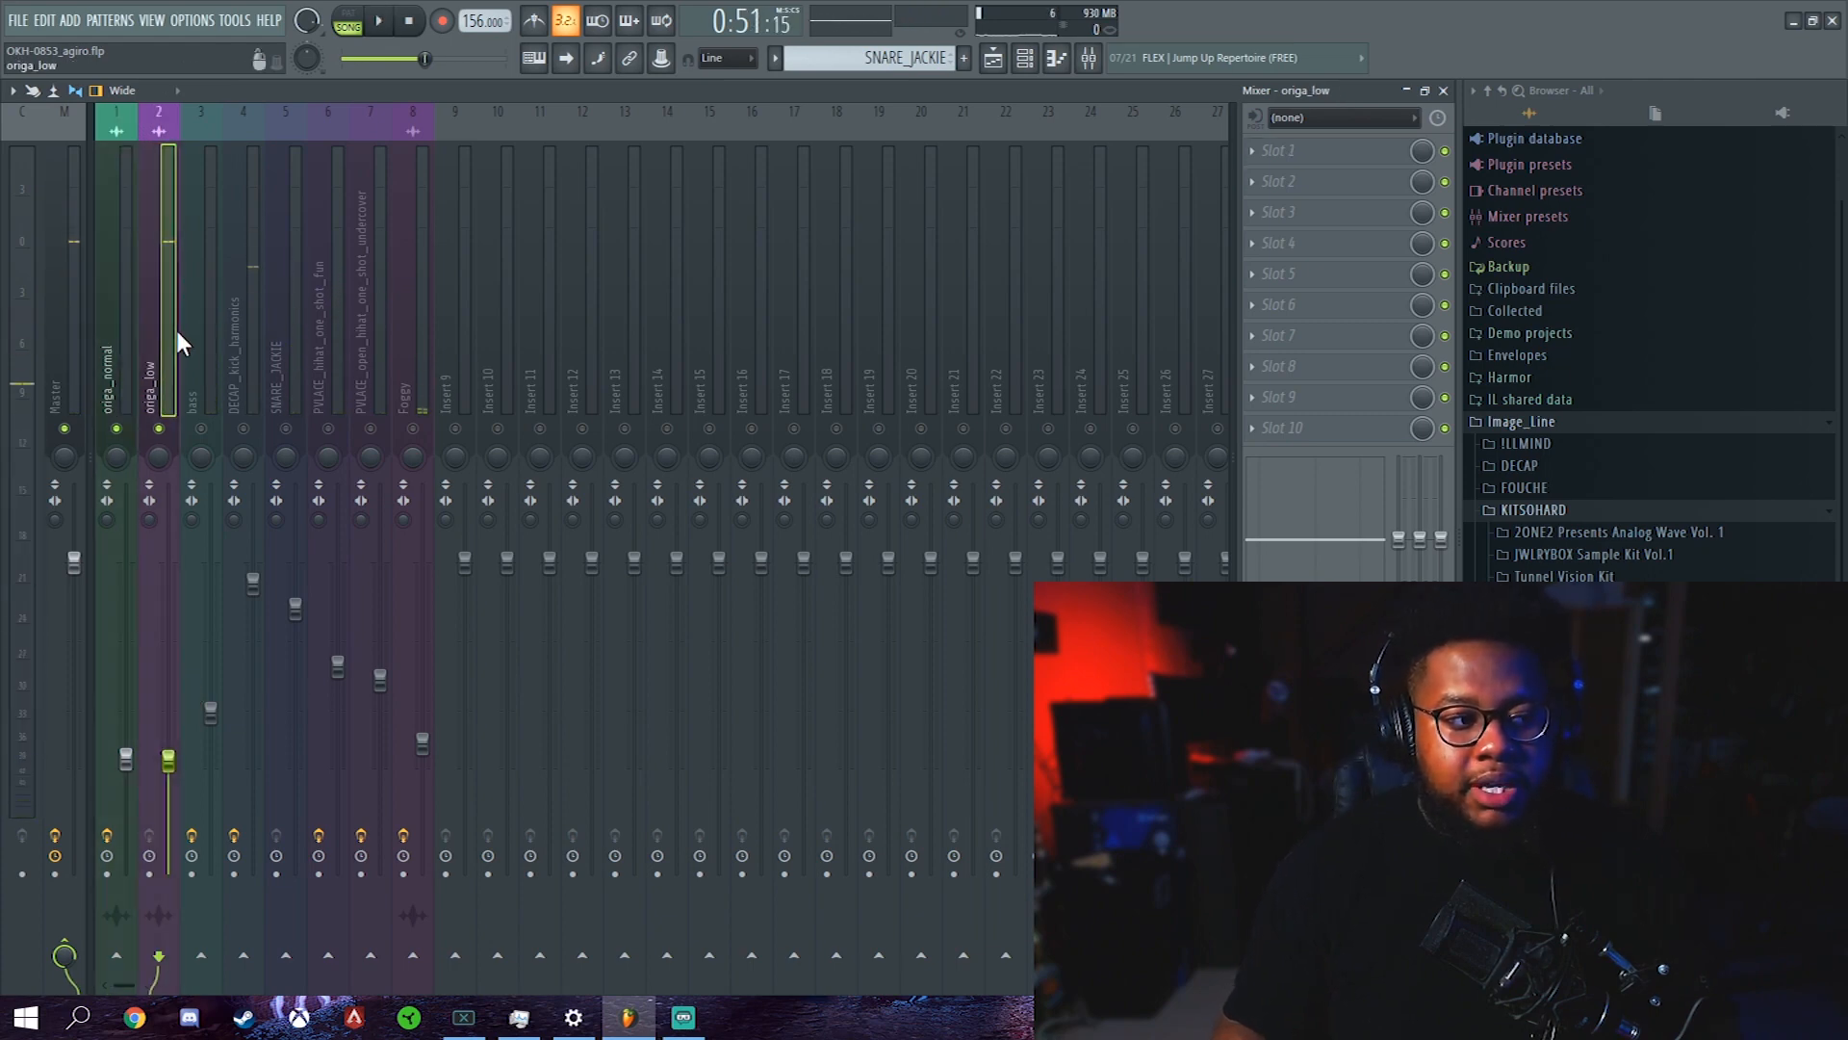
Add Fruity parametric EQ 2 to origa_low's first effect slot and play the transition with the EQ open
click(1390, 156)
click(1540, 581)
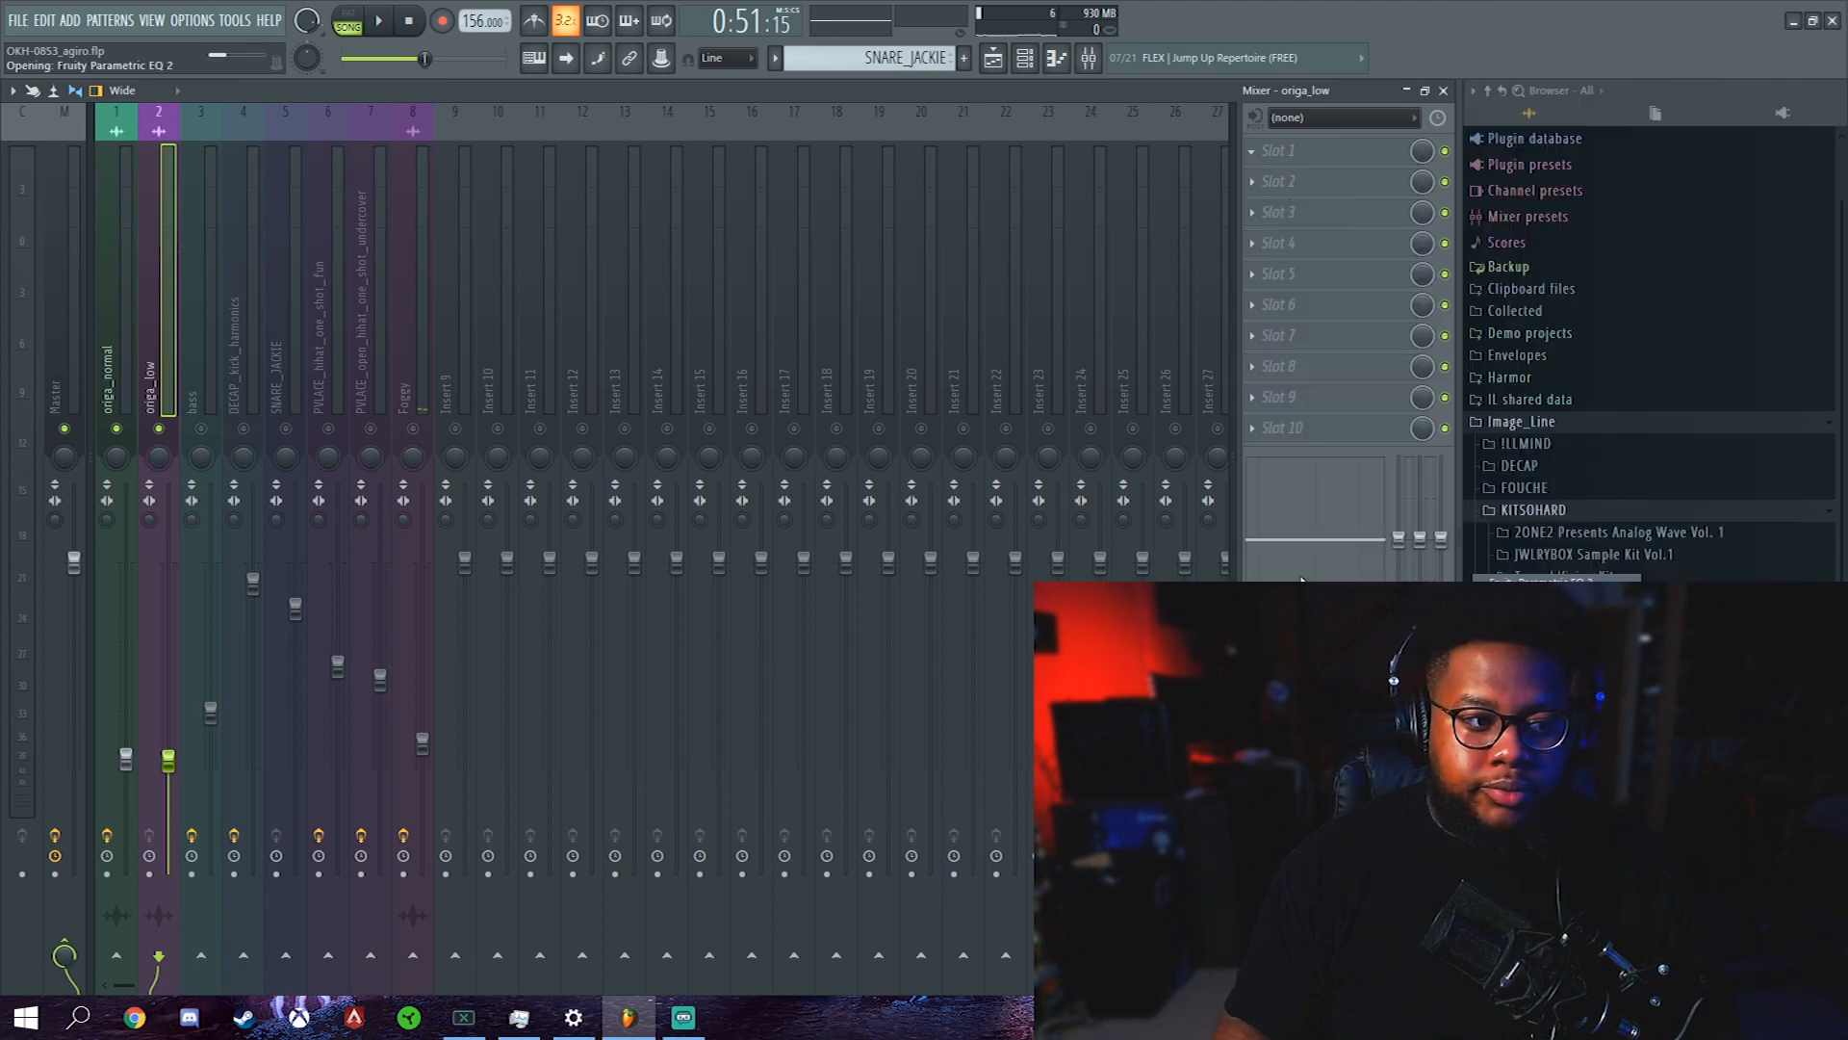
key(space)
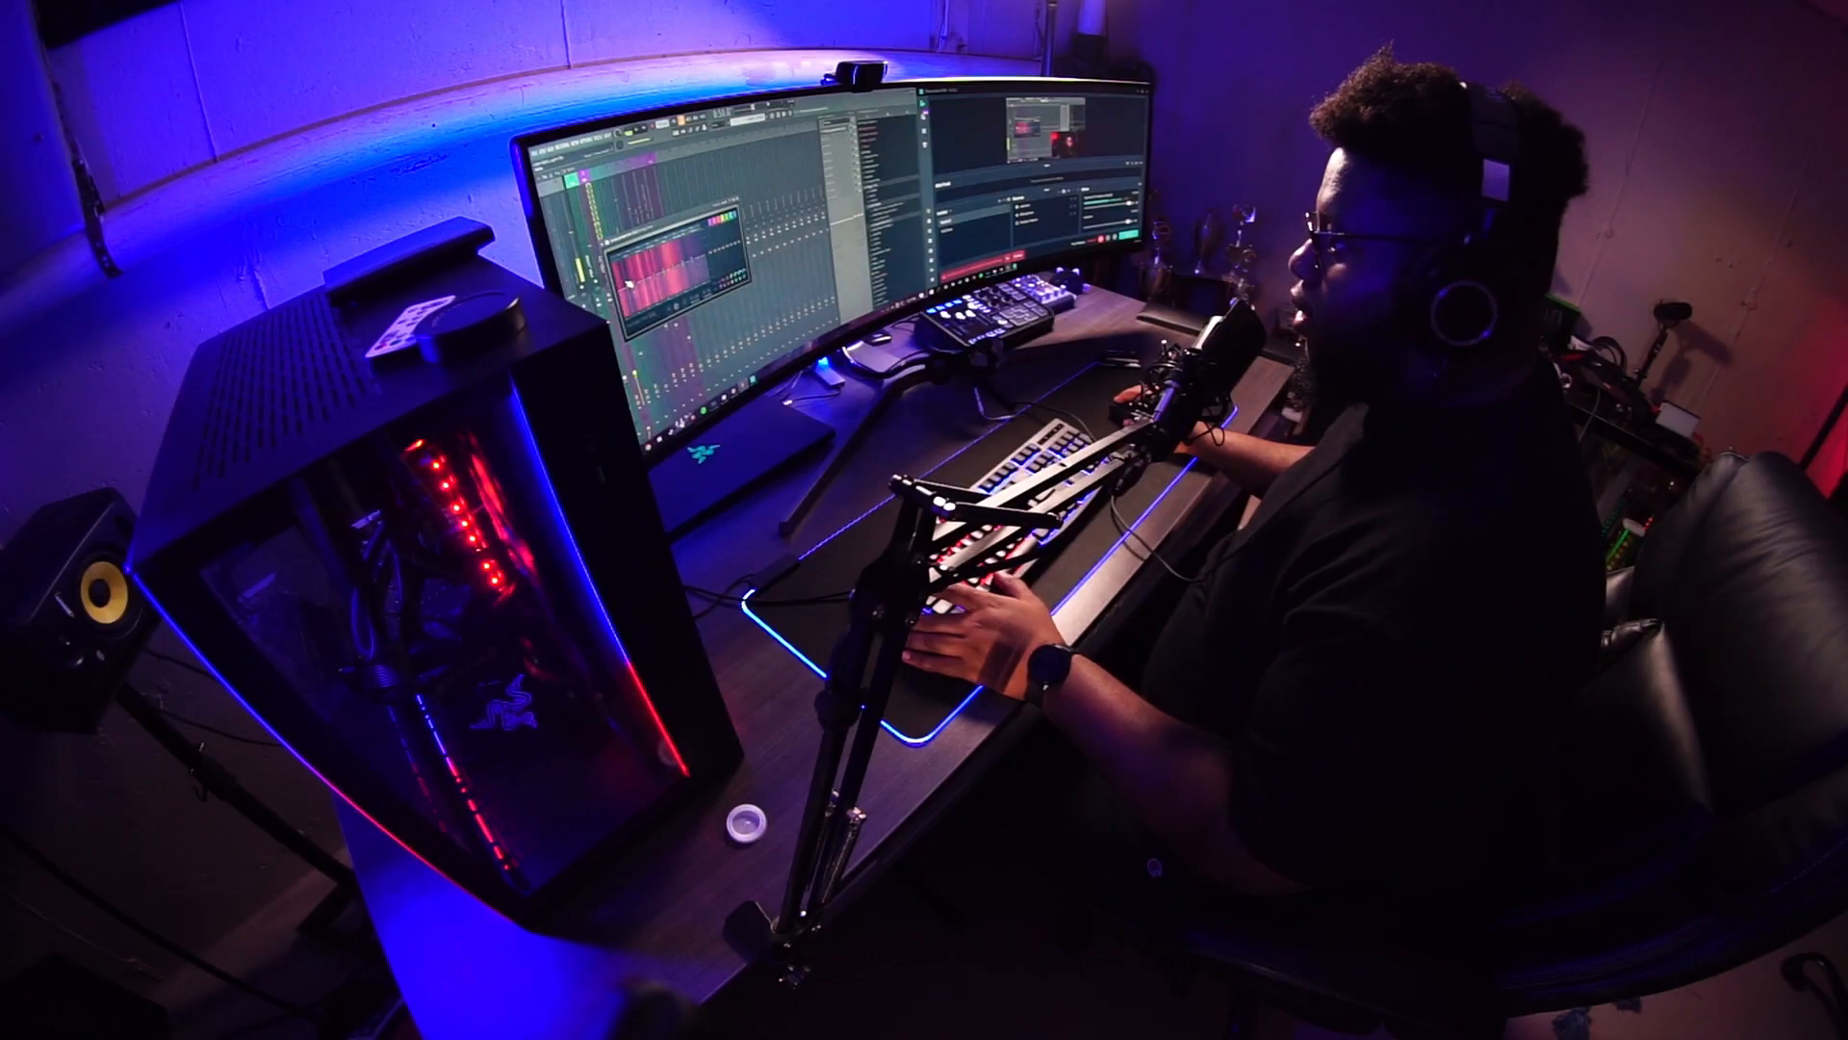
key(space)
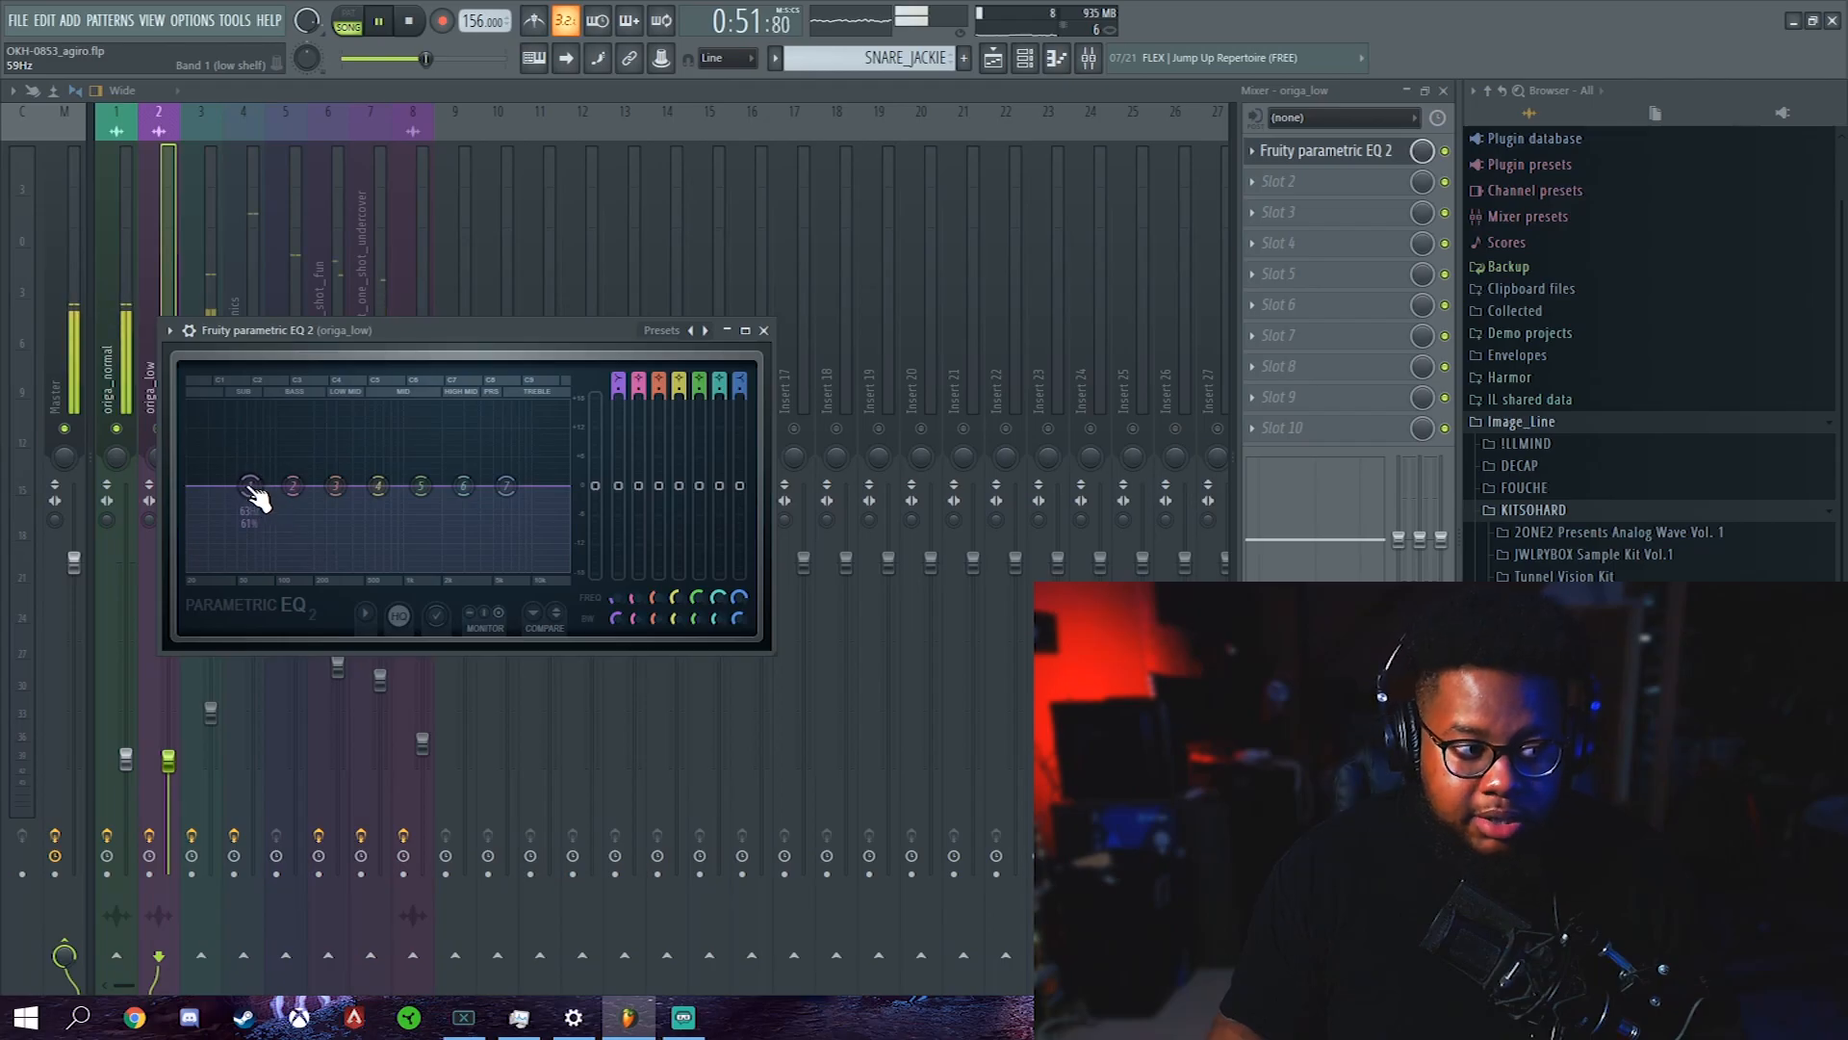
Try an 18 dB low-shelf cut at 123 Hz on origa_low, return the band to flat and close the EQ
drag(250, 486, 279, 566)
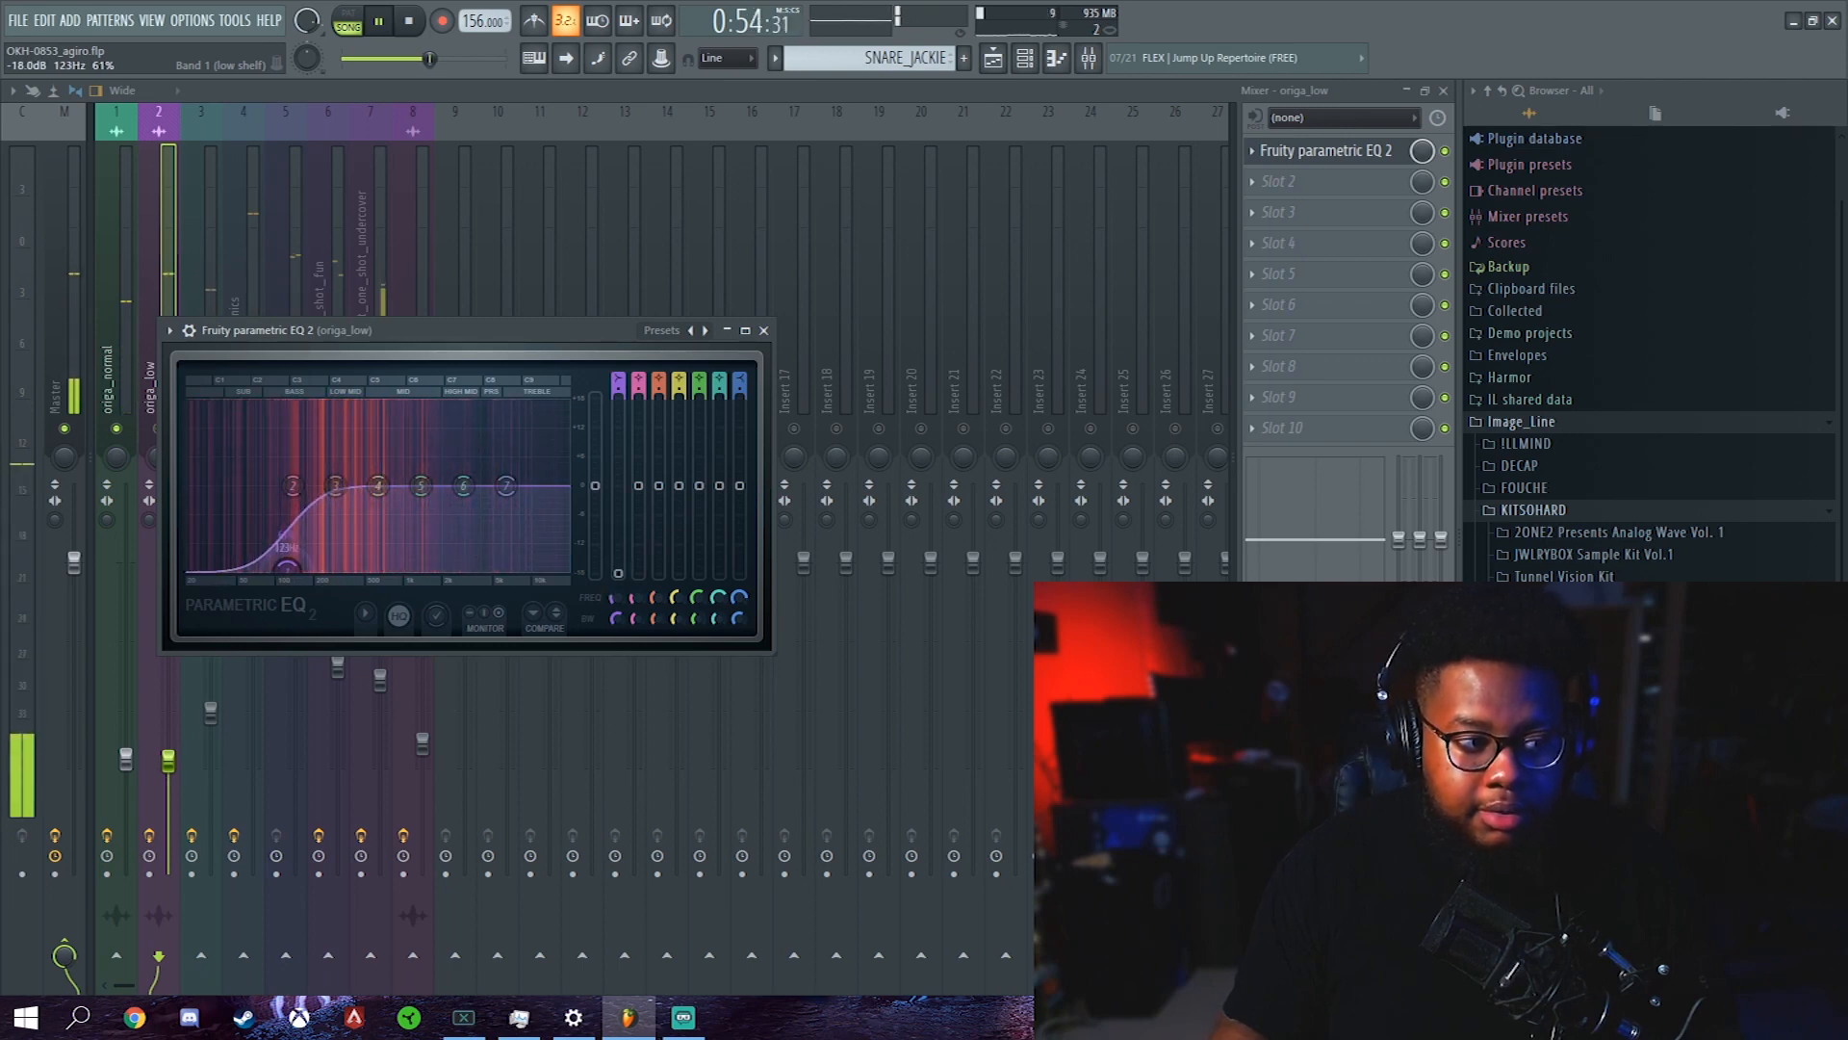
key(space)
drag(281, 568, 217, 487)
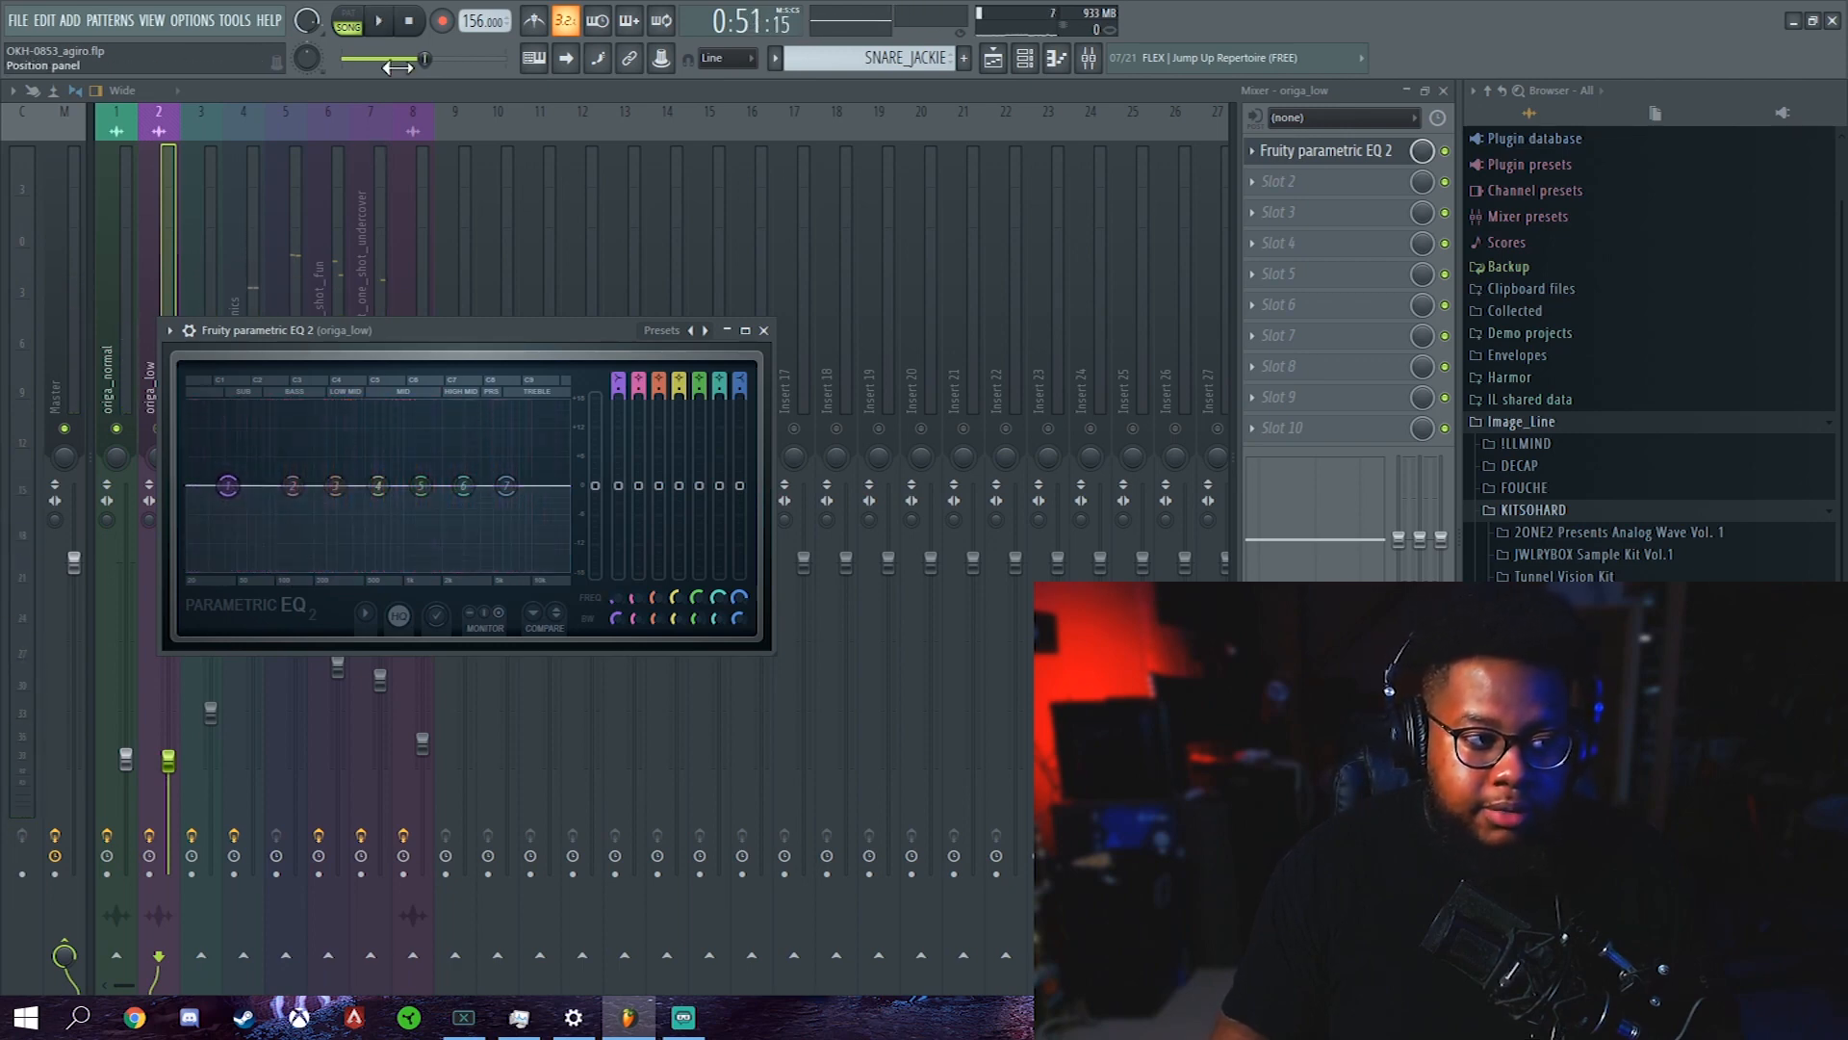
key(Escape)
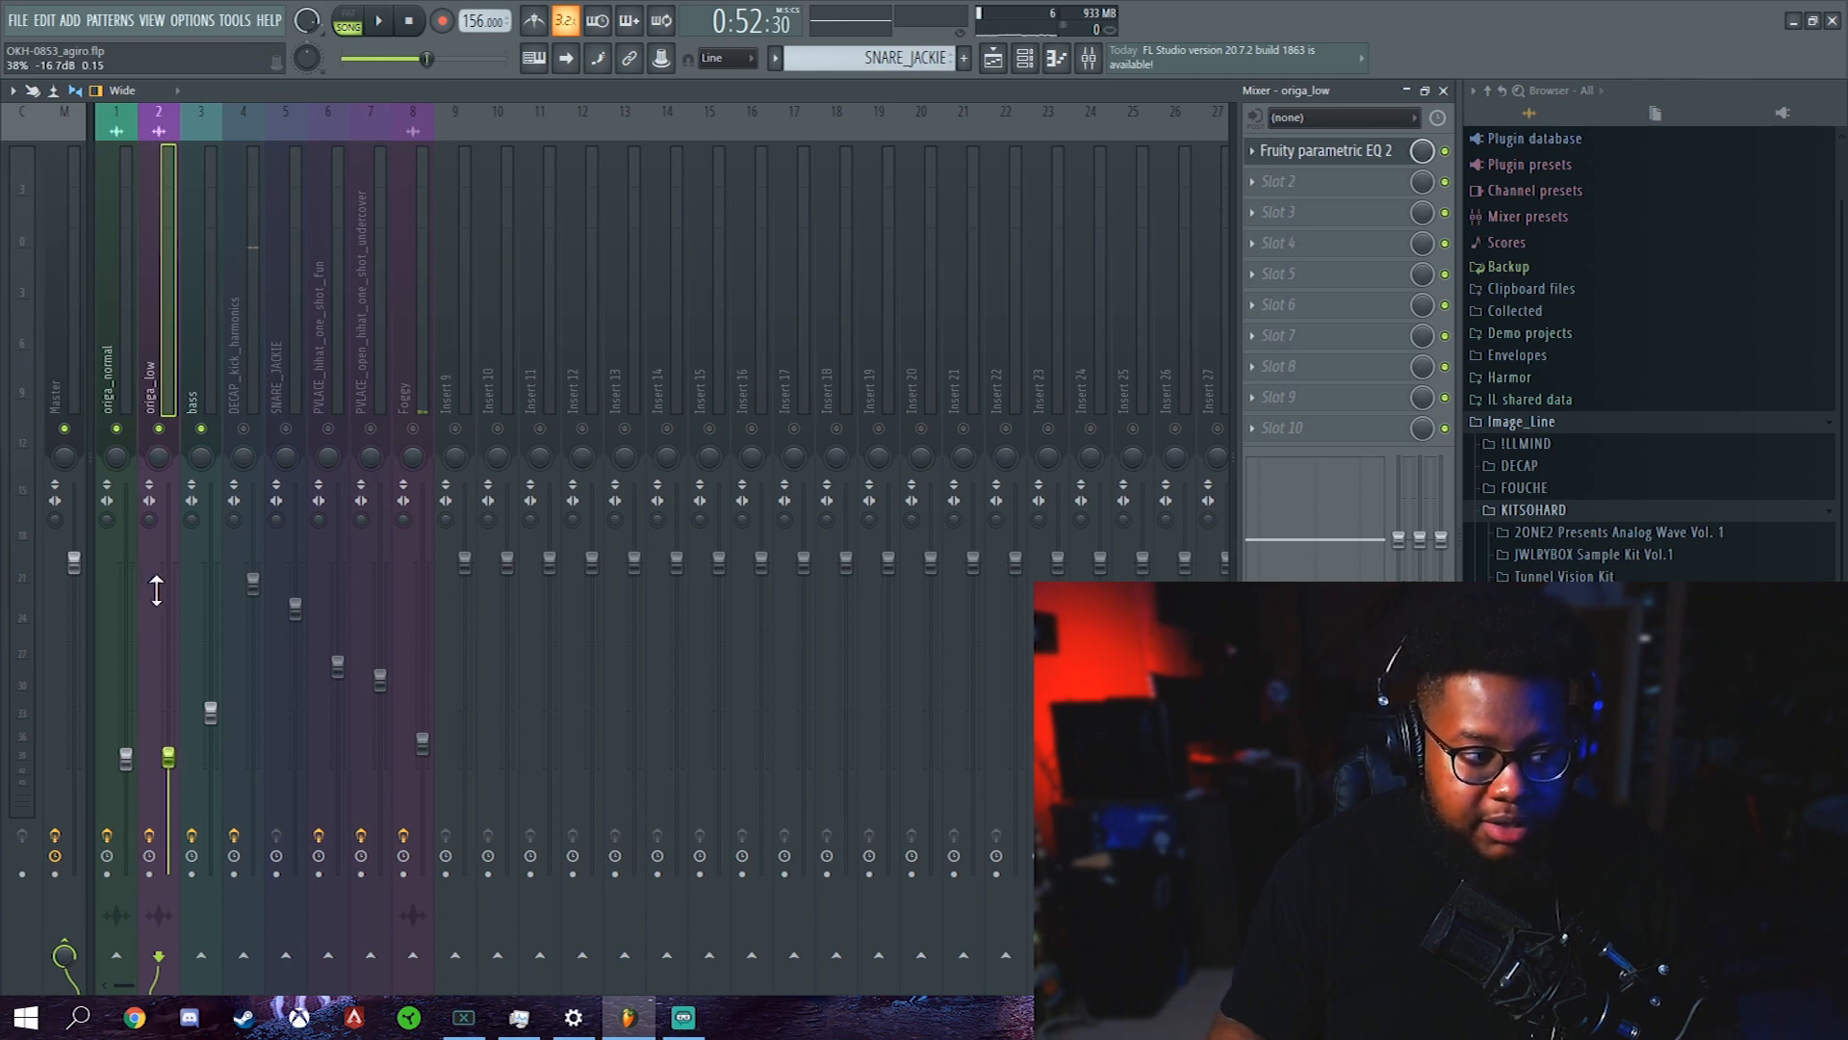
Raise the origa_low and bass volumes and apply an 18 dB low-shelf cut at 156 Hz to origa_low
drag(211, 712, 169, 694)
key(space)
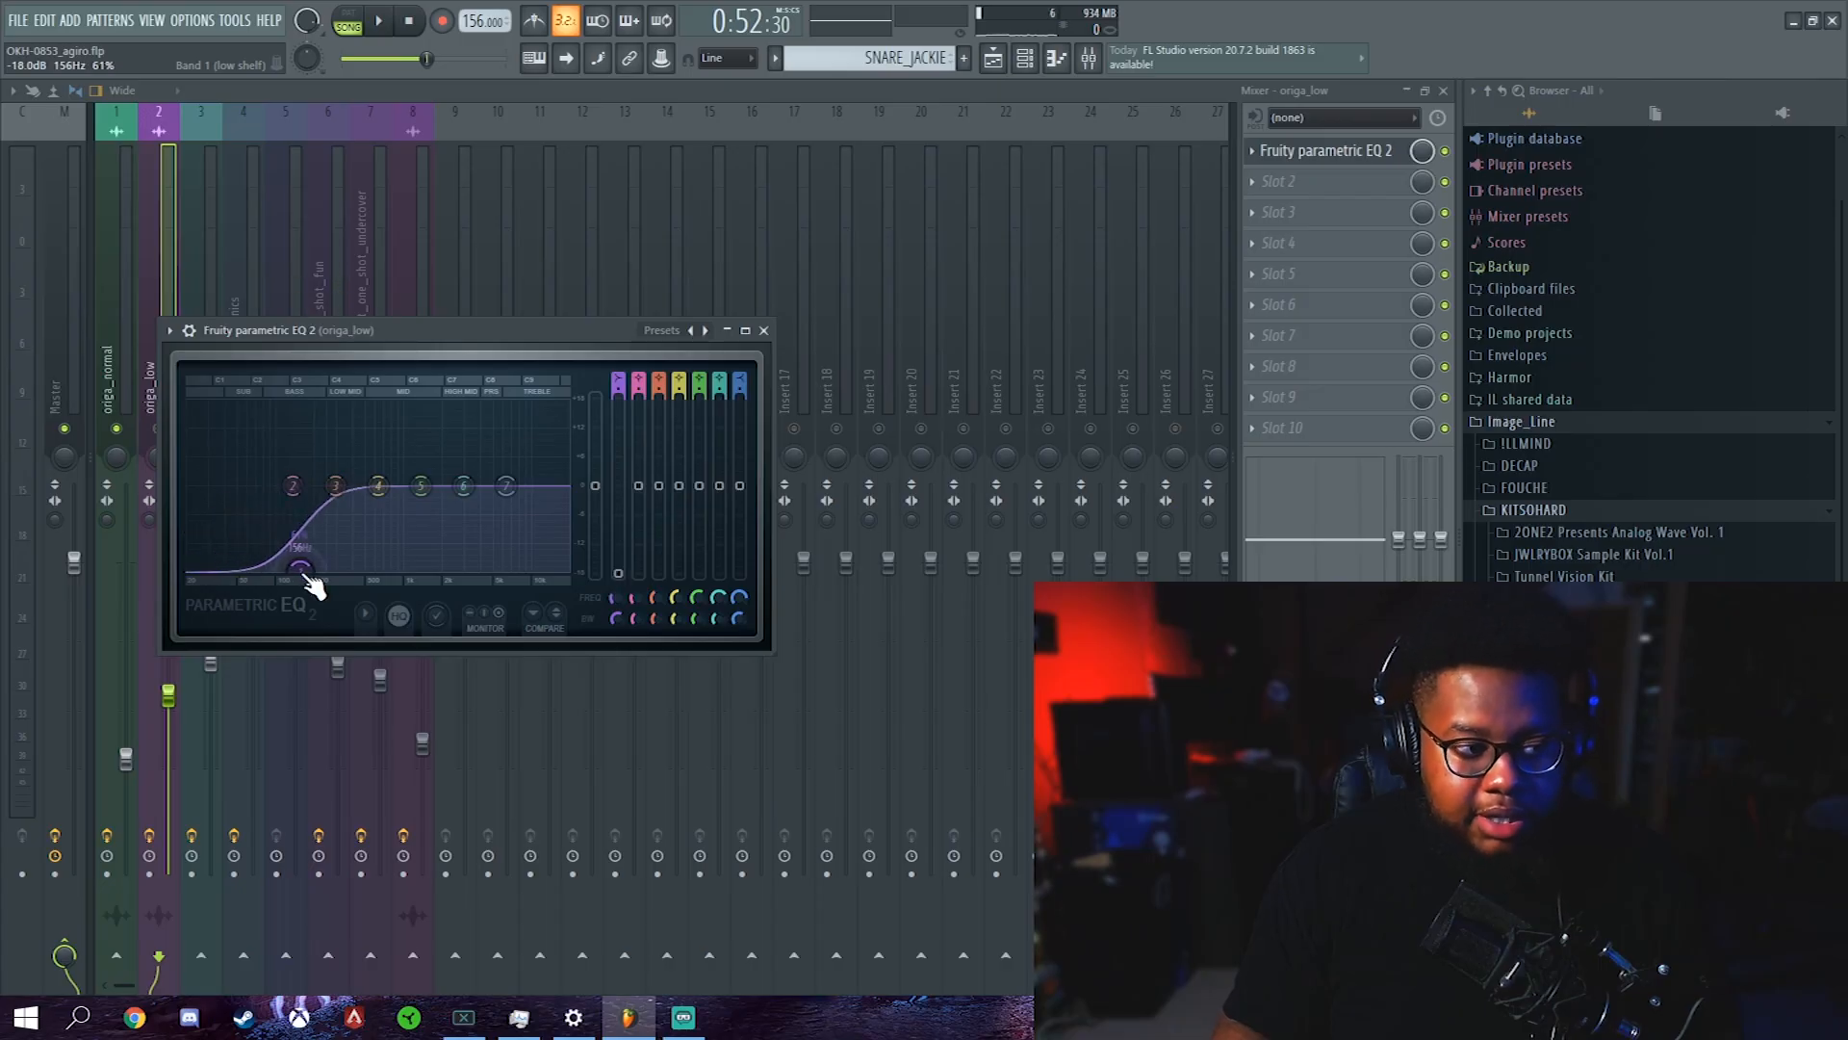
key(space)
click(248, 84)
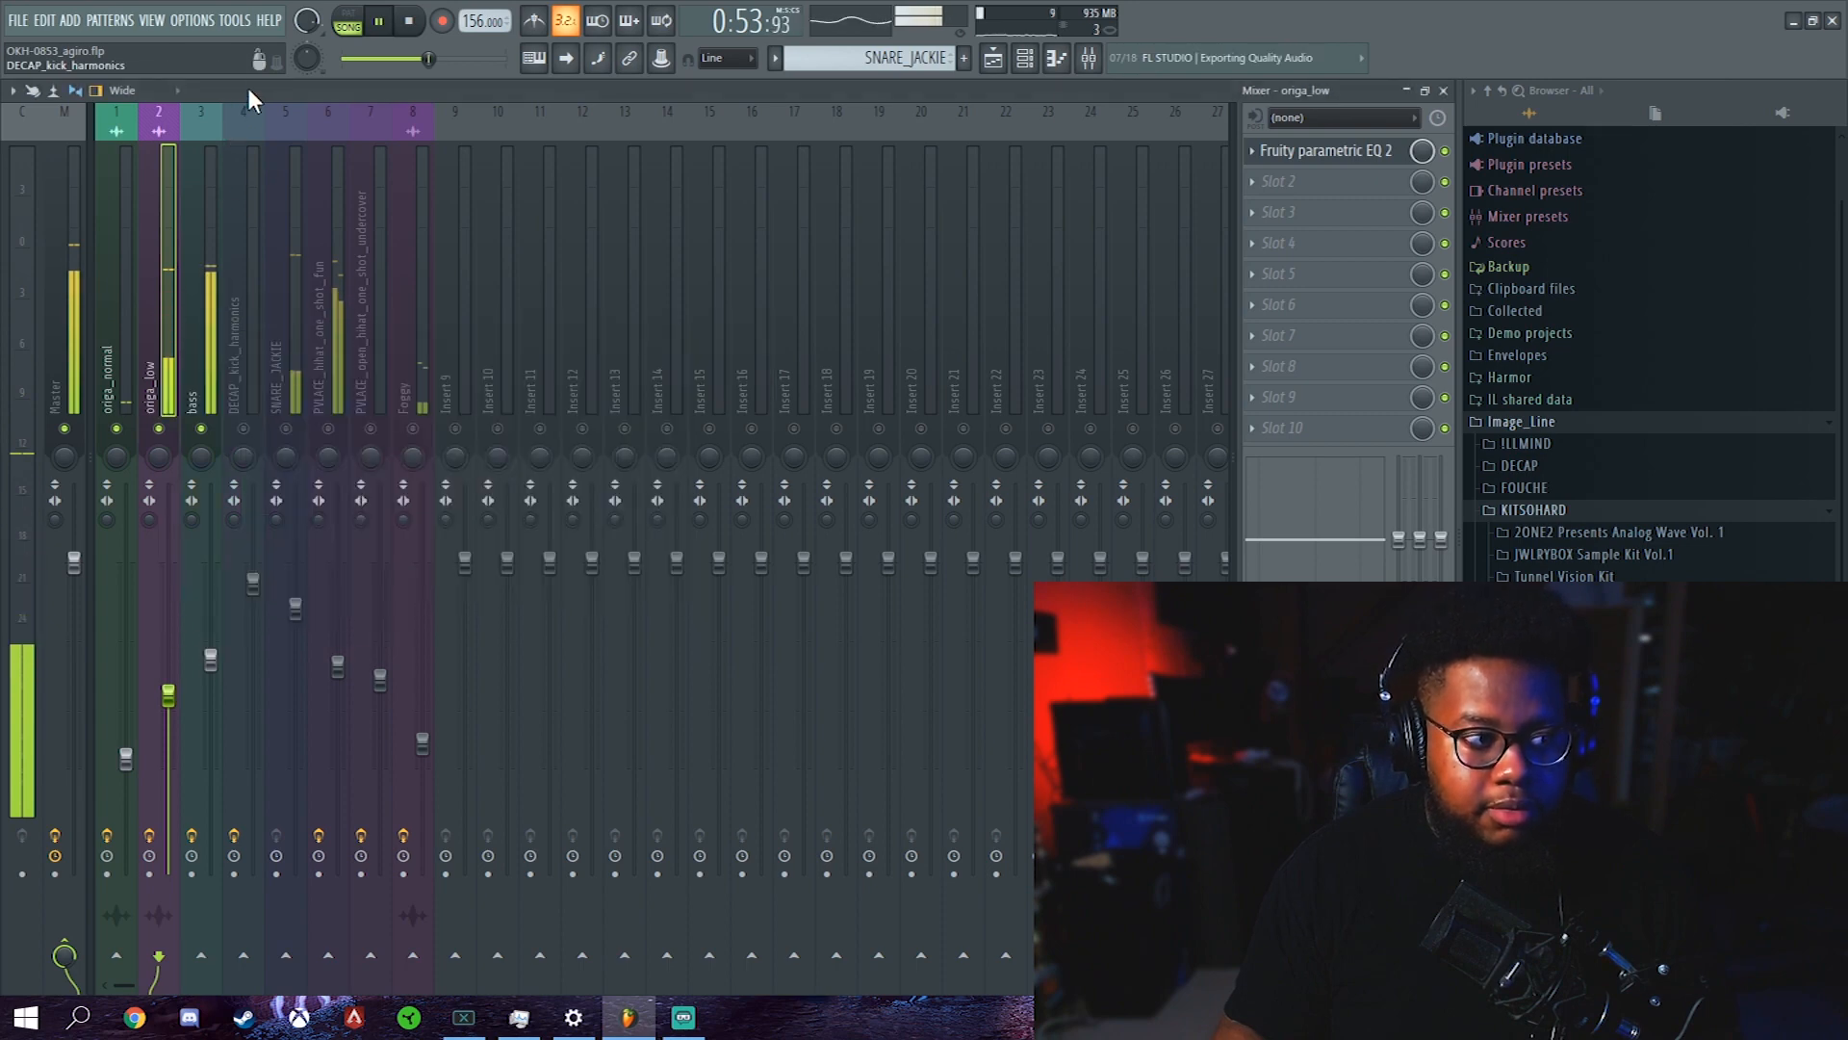
Lower the bass and origa_low volumes, shift origa_low's low-shelf cut to a higher frequency and play it with all tracks unmuted
click(210, 659)
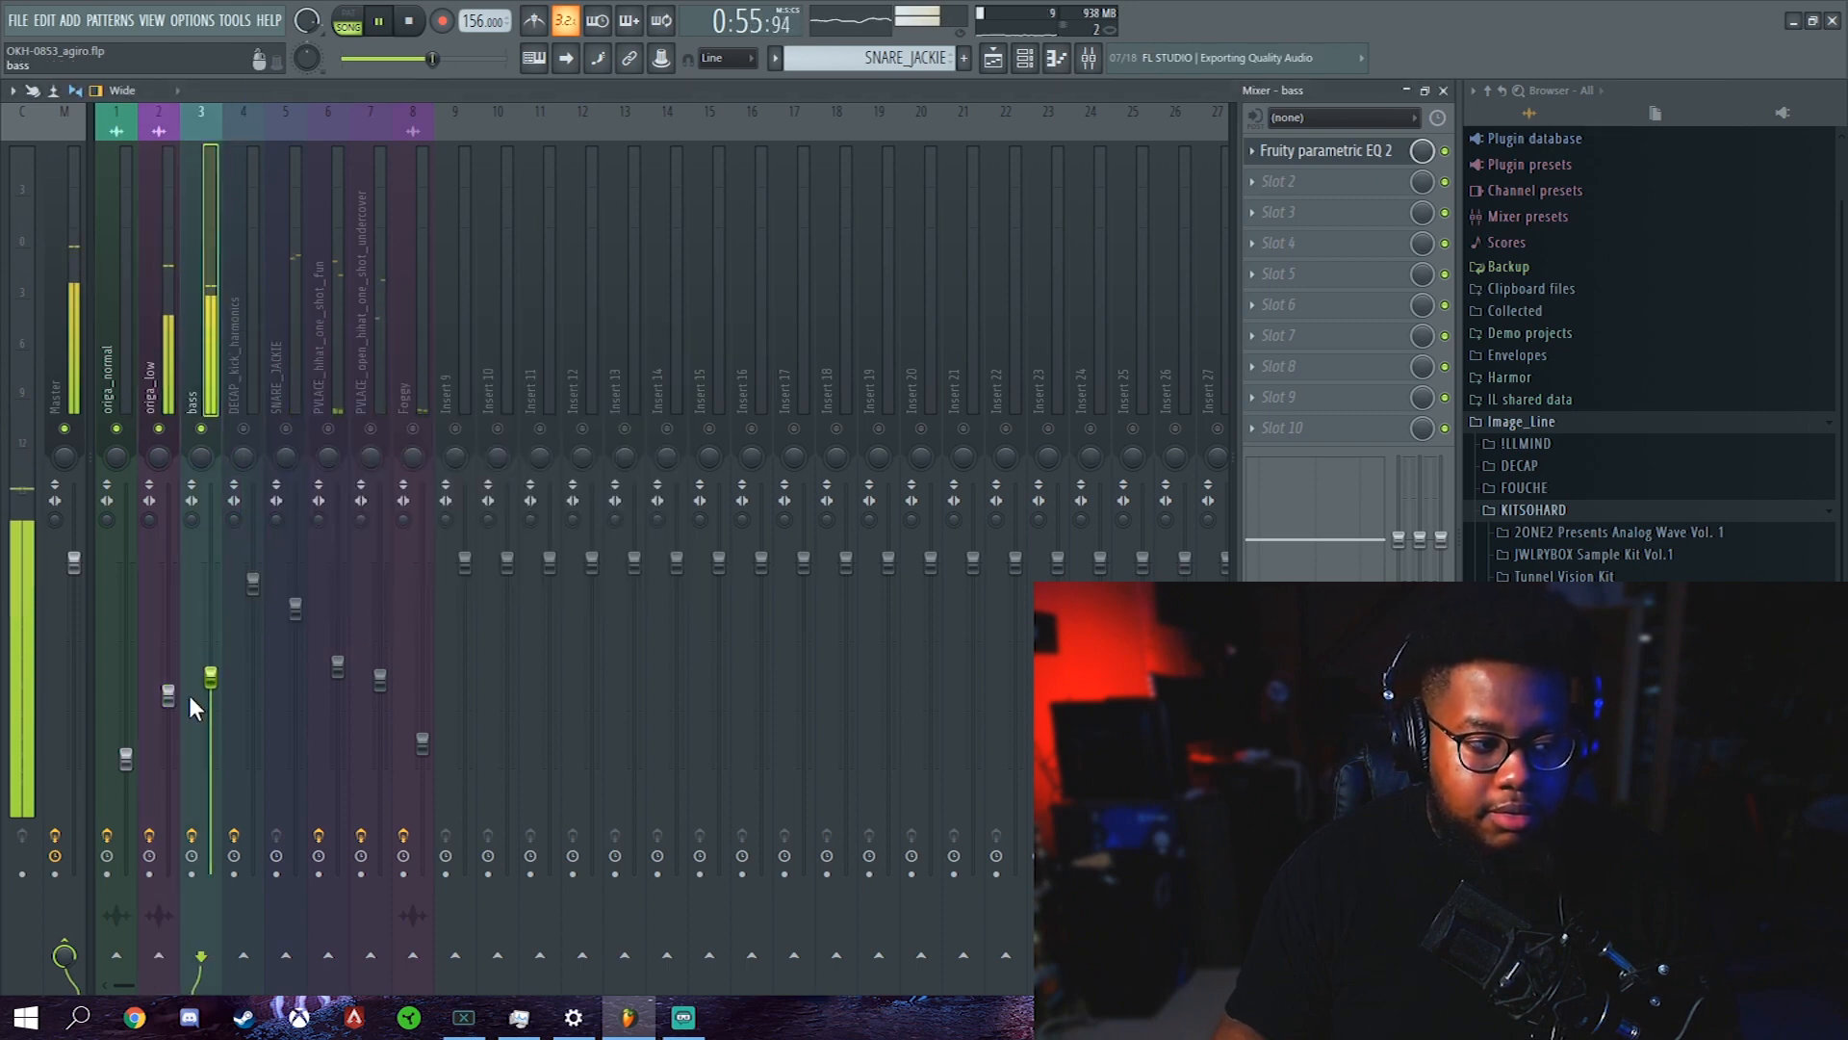
drag(168, 693, 169, 714)
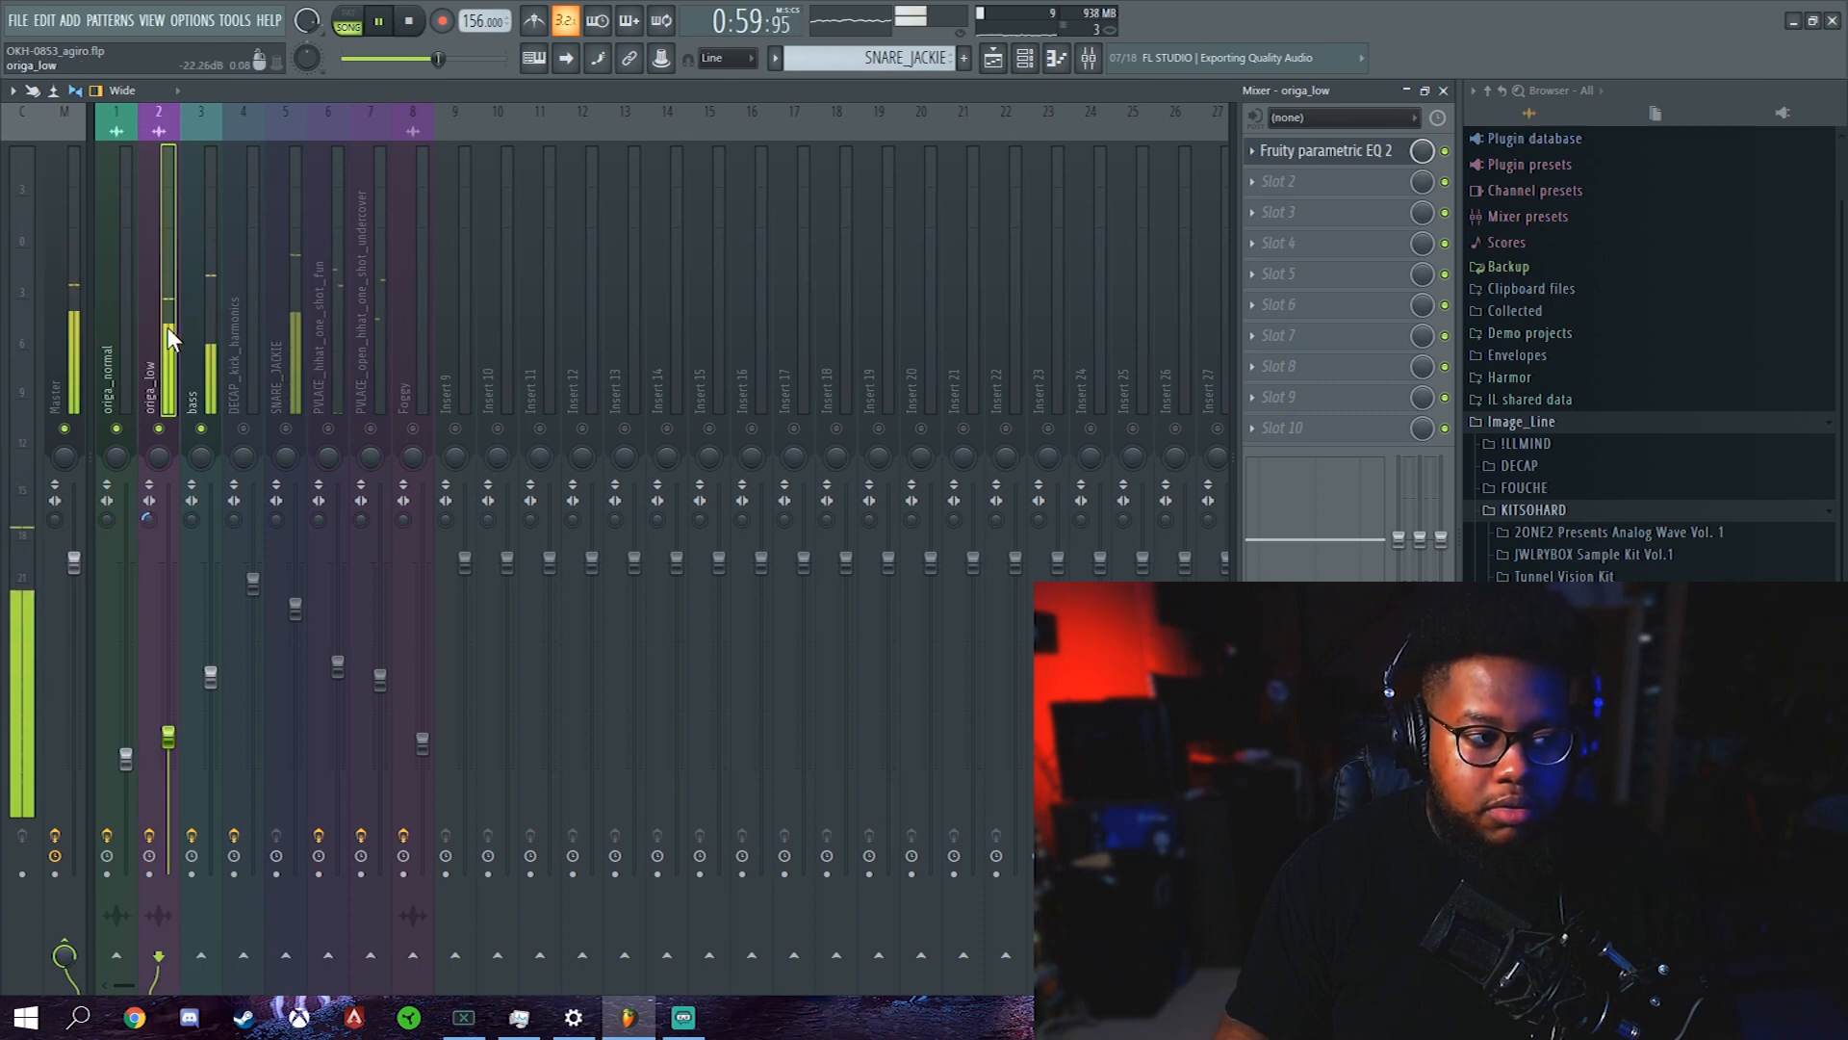
click(1336, 159)
drag(300, 568, 318, 568)
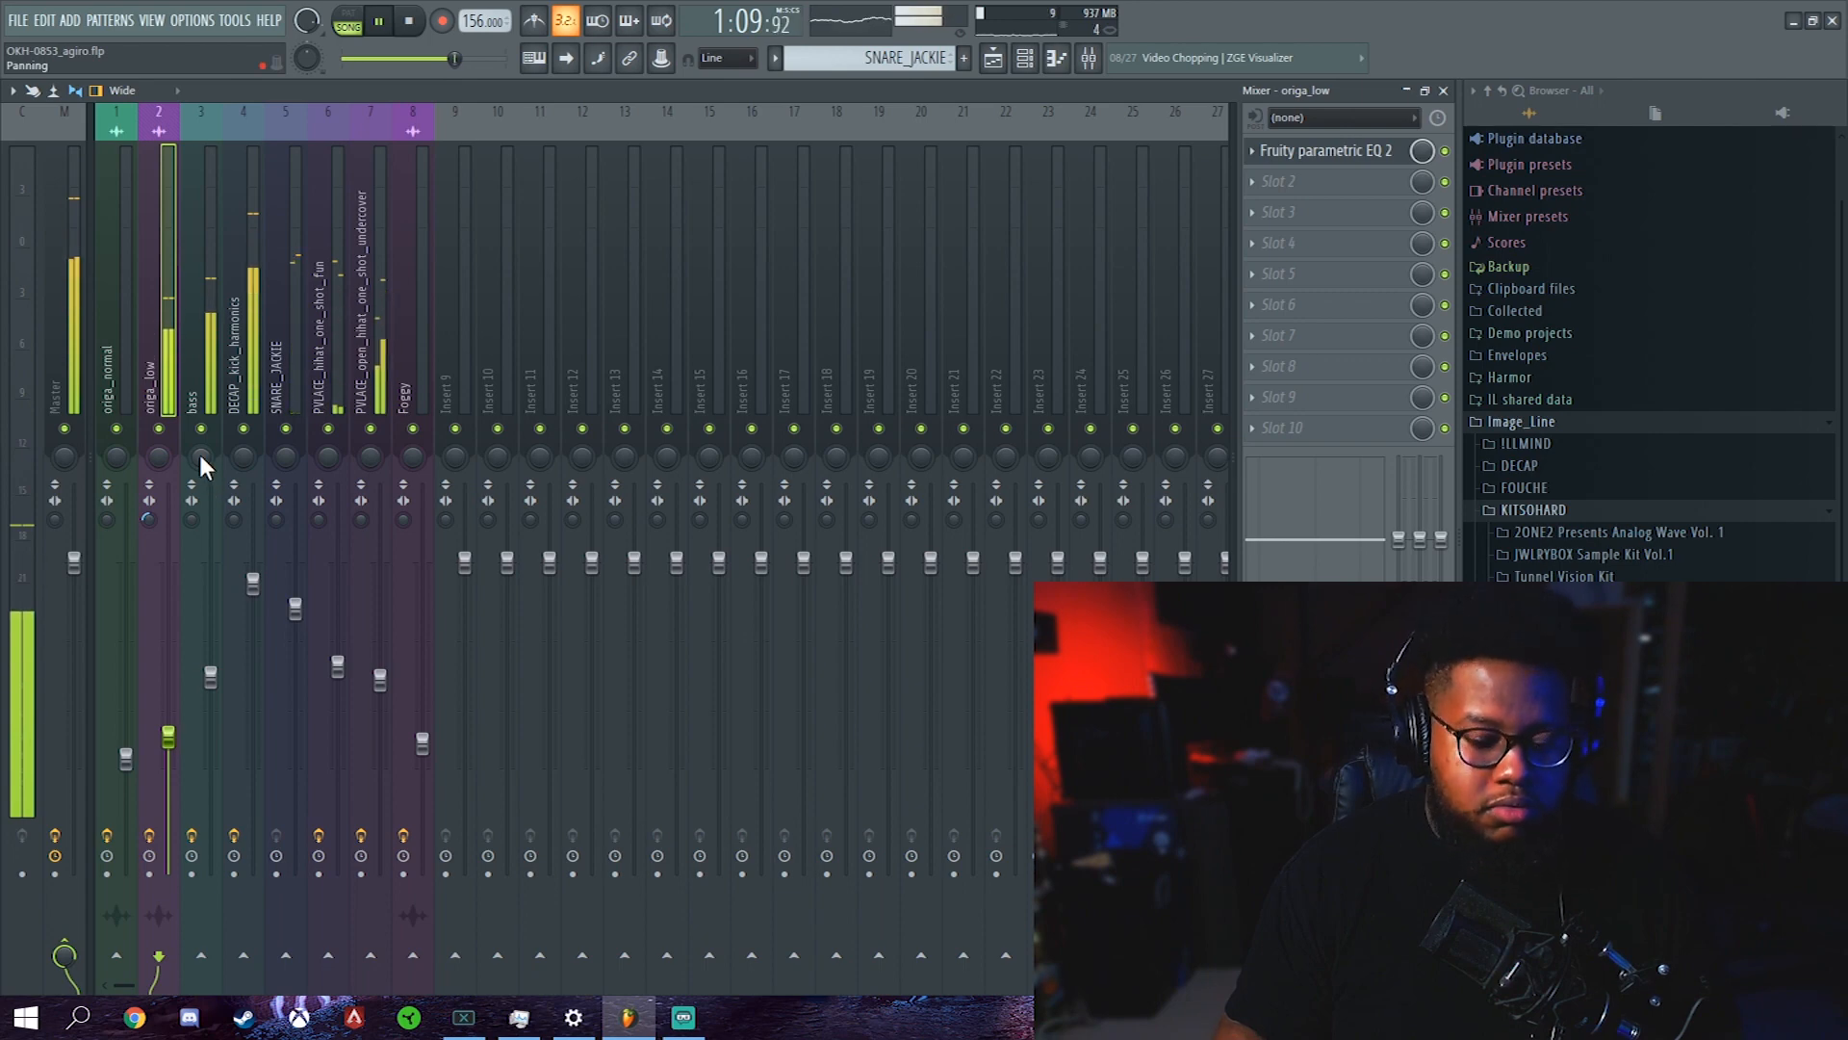
key(space)
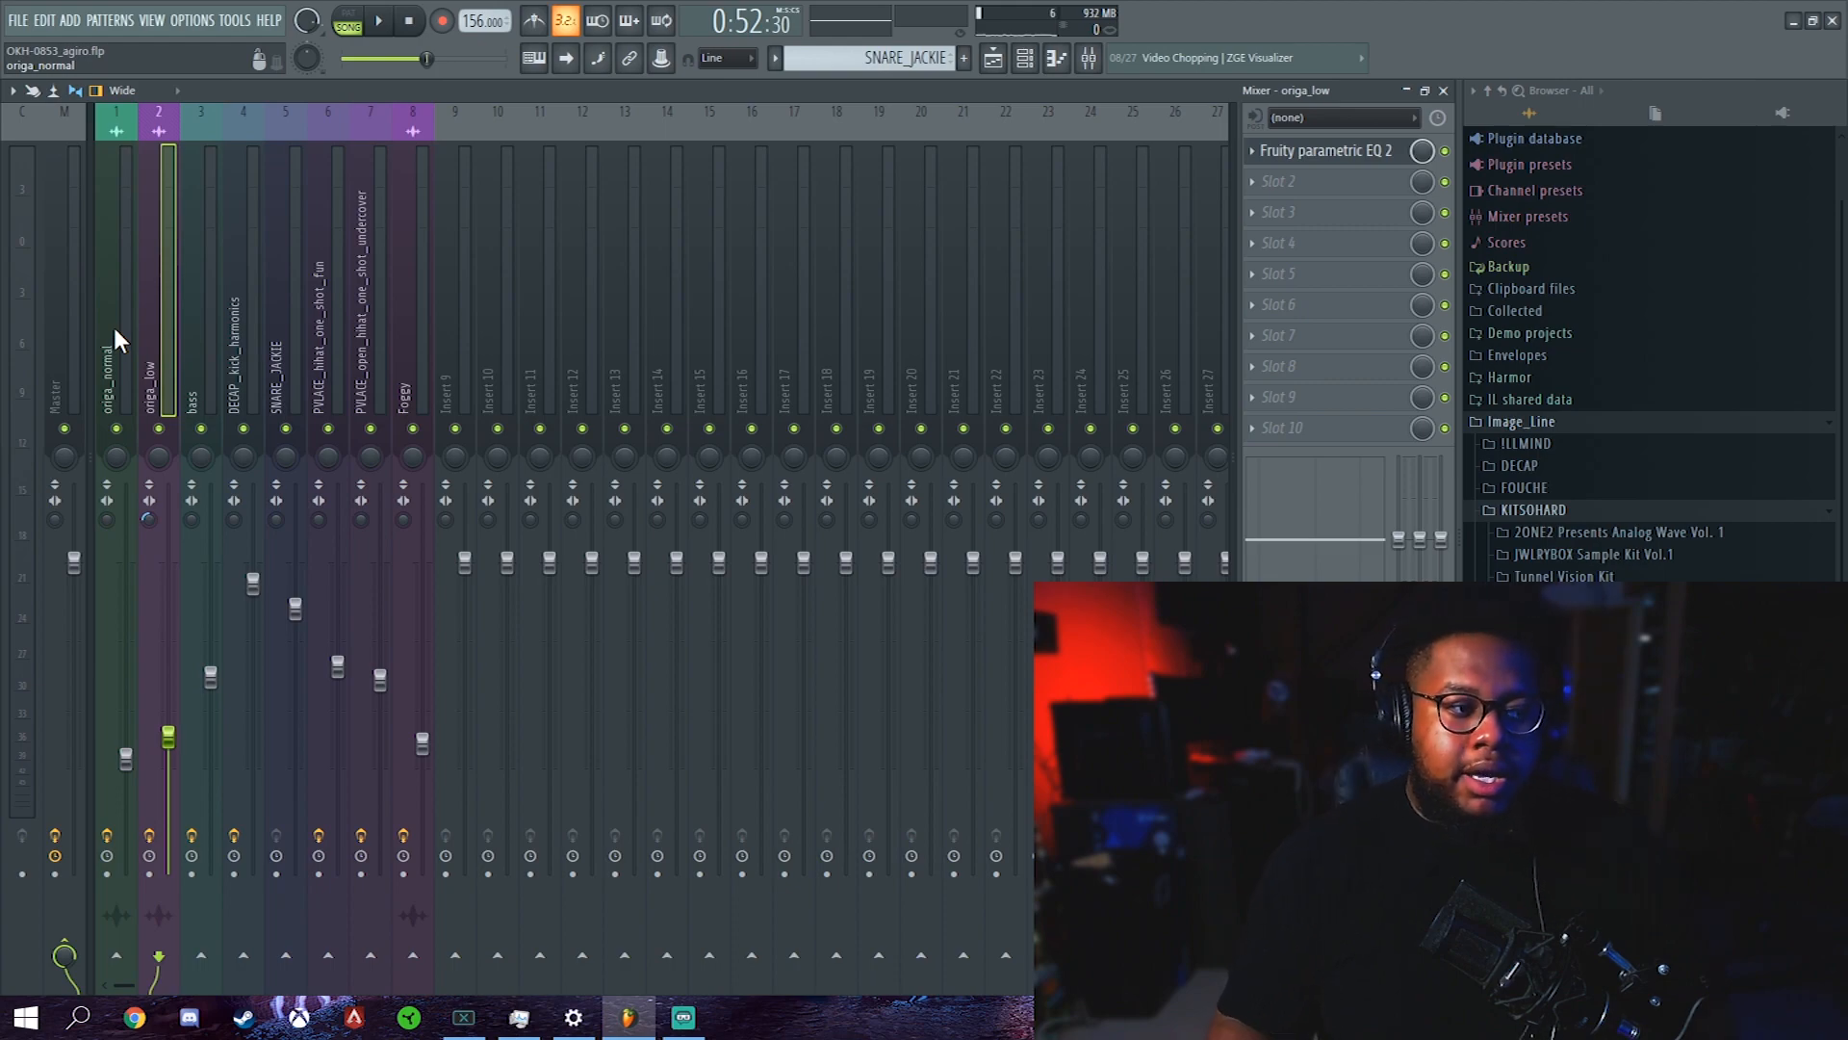
click(183, 319)
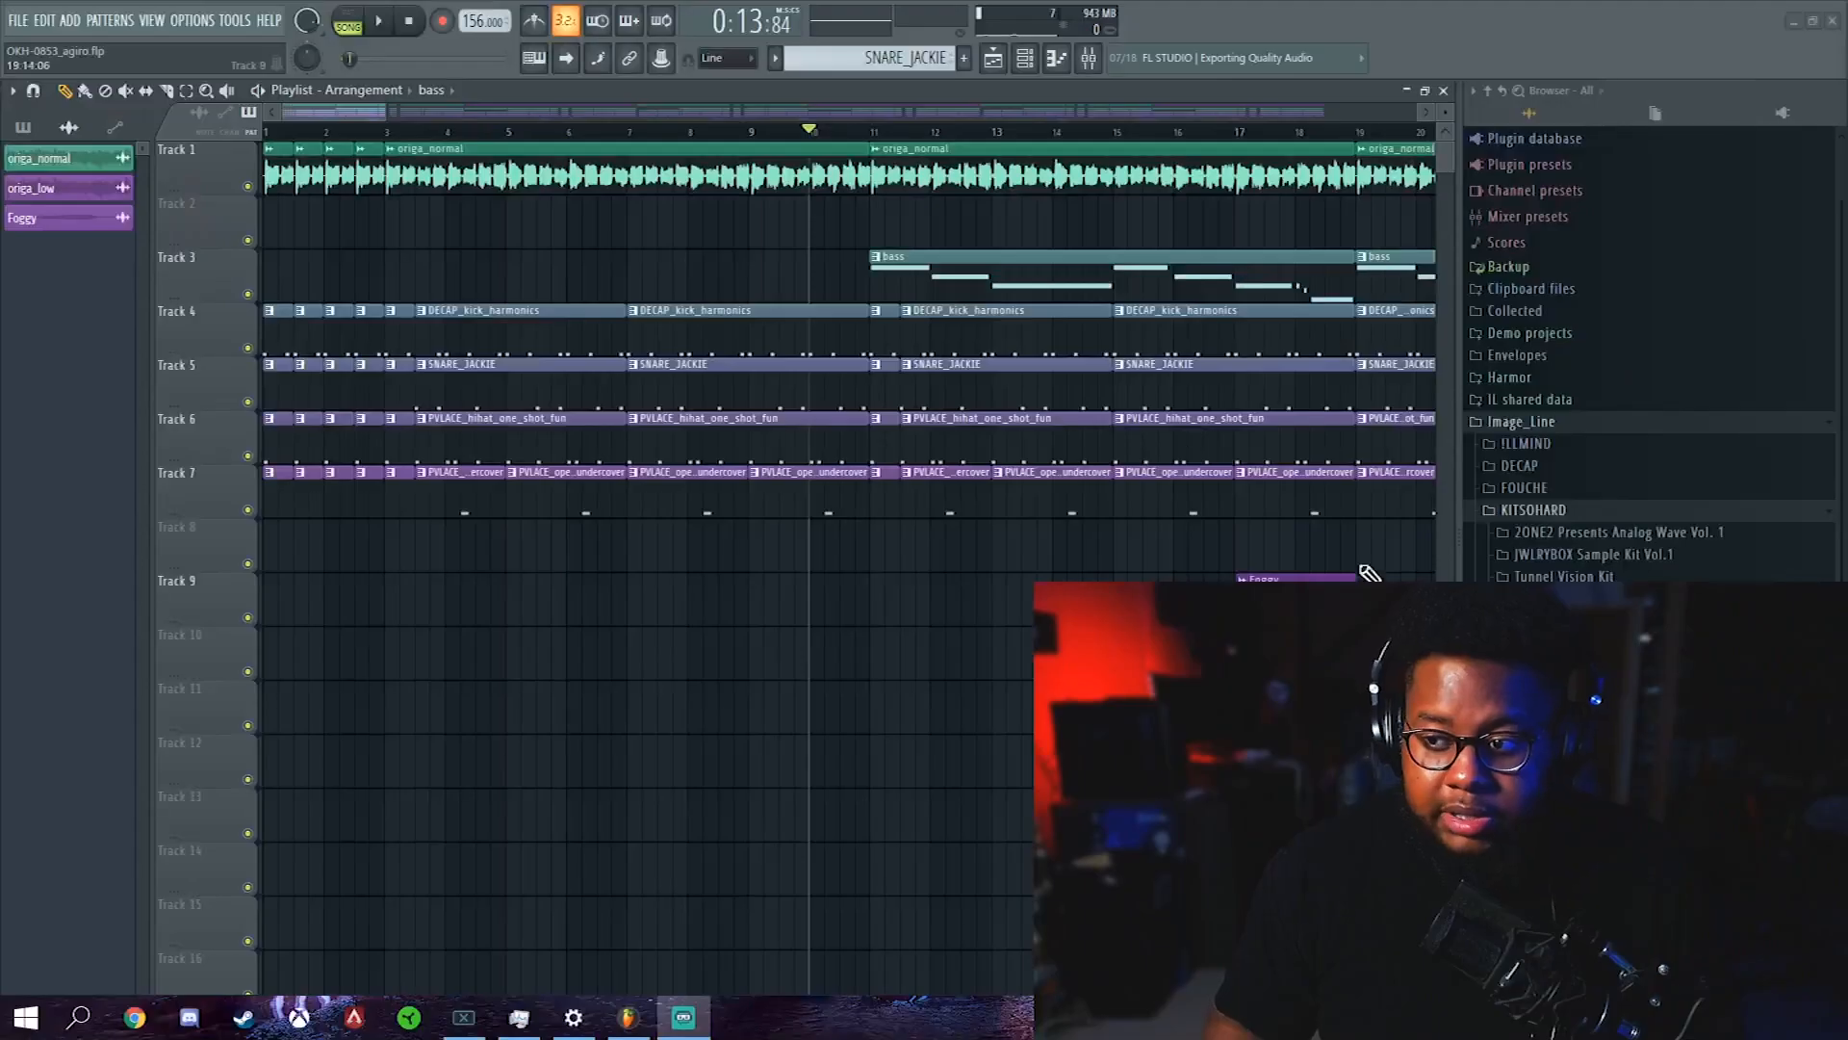
Review the Fruity parametric EQ 2 curves of the bass and DECAP_kick_harmonics mixer tracks, and return to the playlist
key(F6)
key(F9)
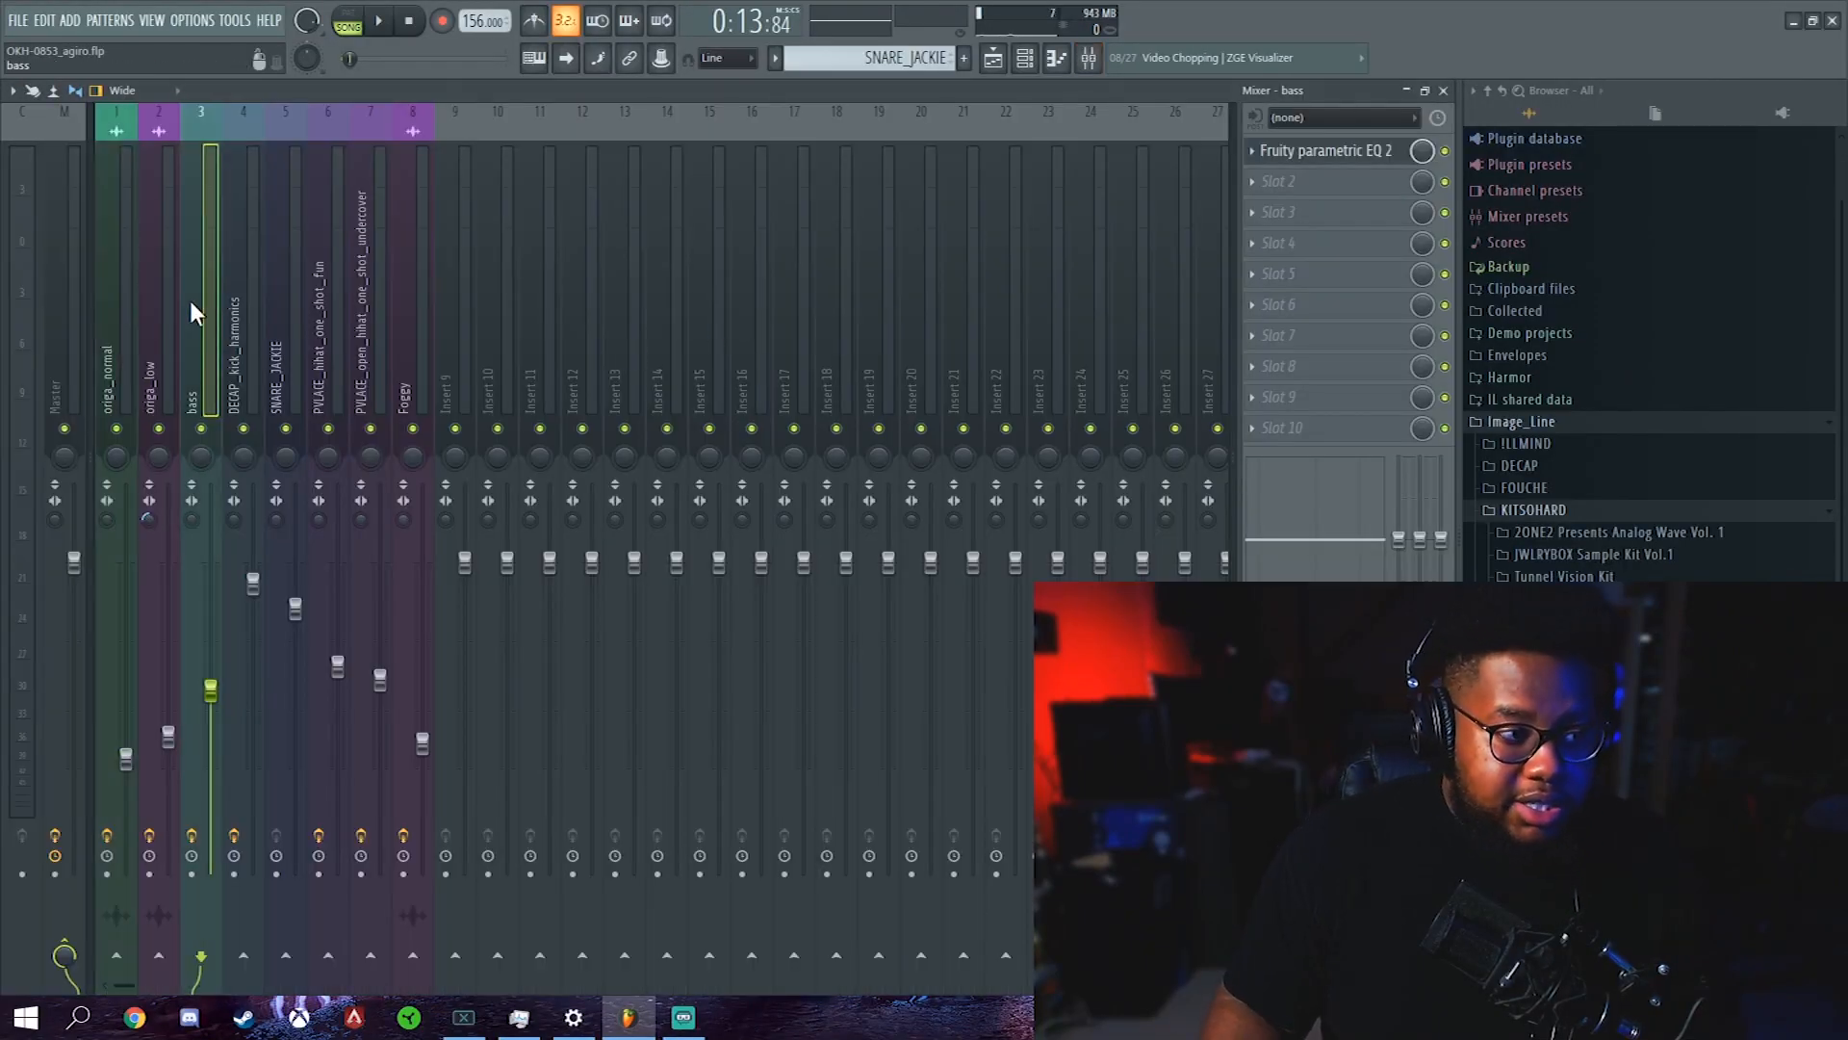
click(1300, 154)
drag(560, 520, 775, 373)
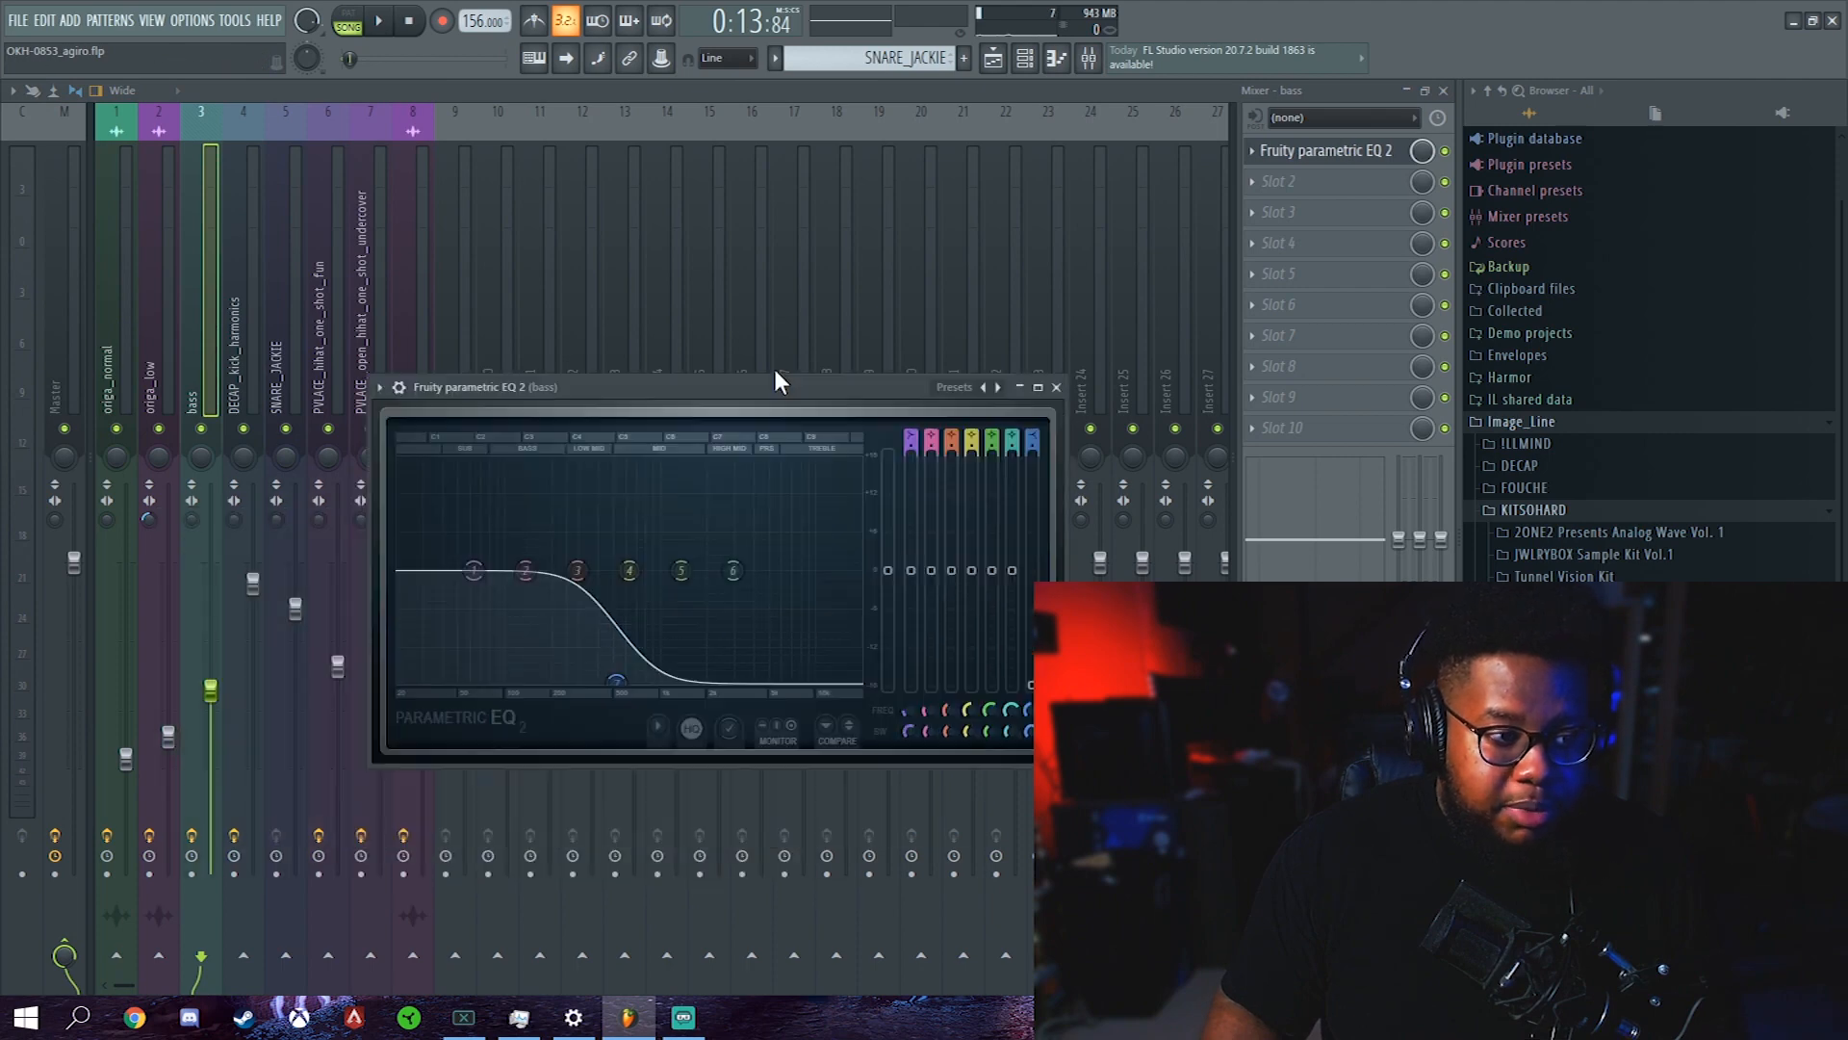
click(264, 368)
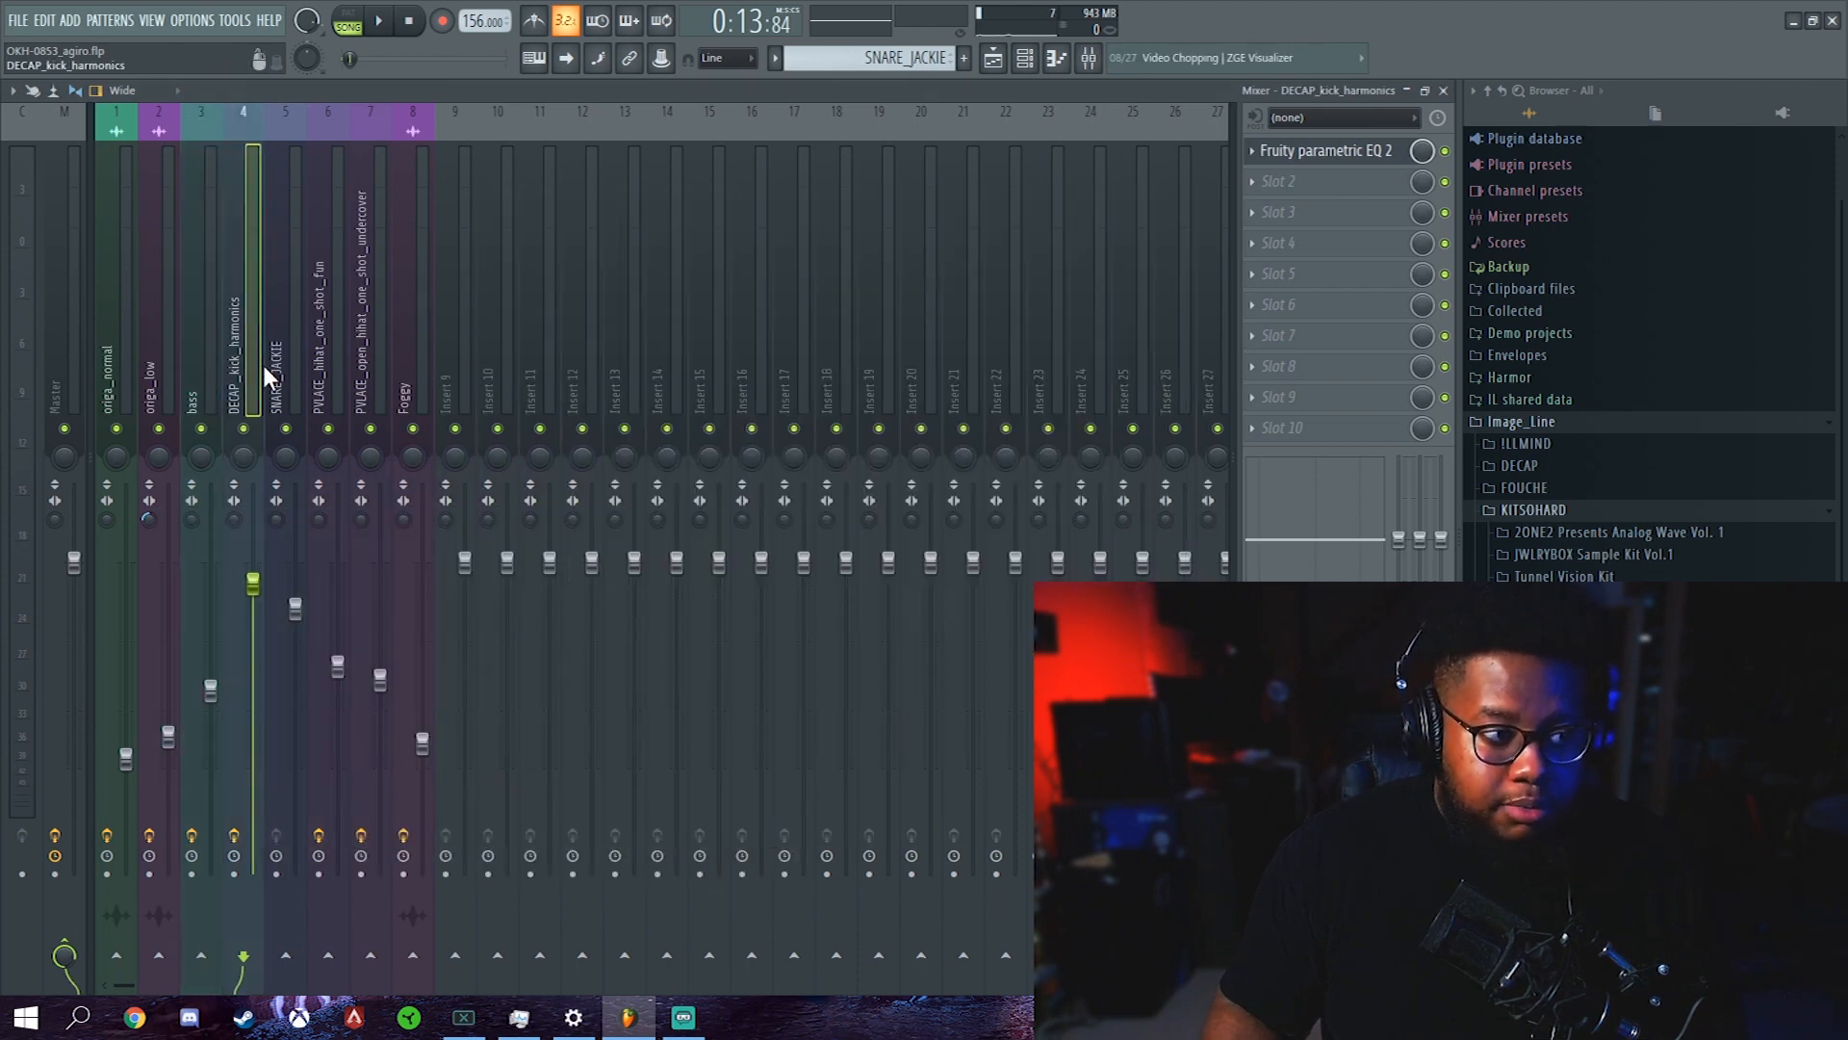
click(1326, 154)
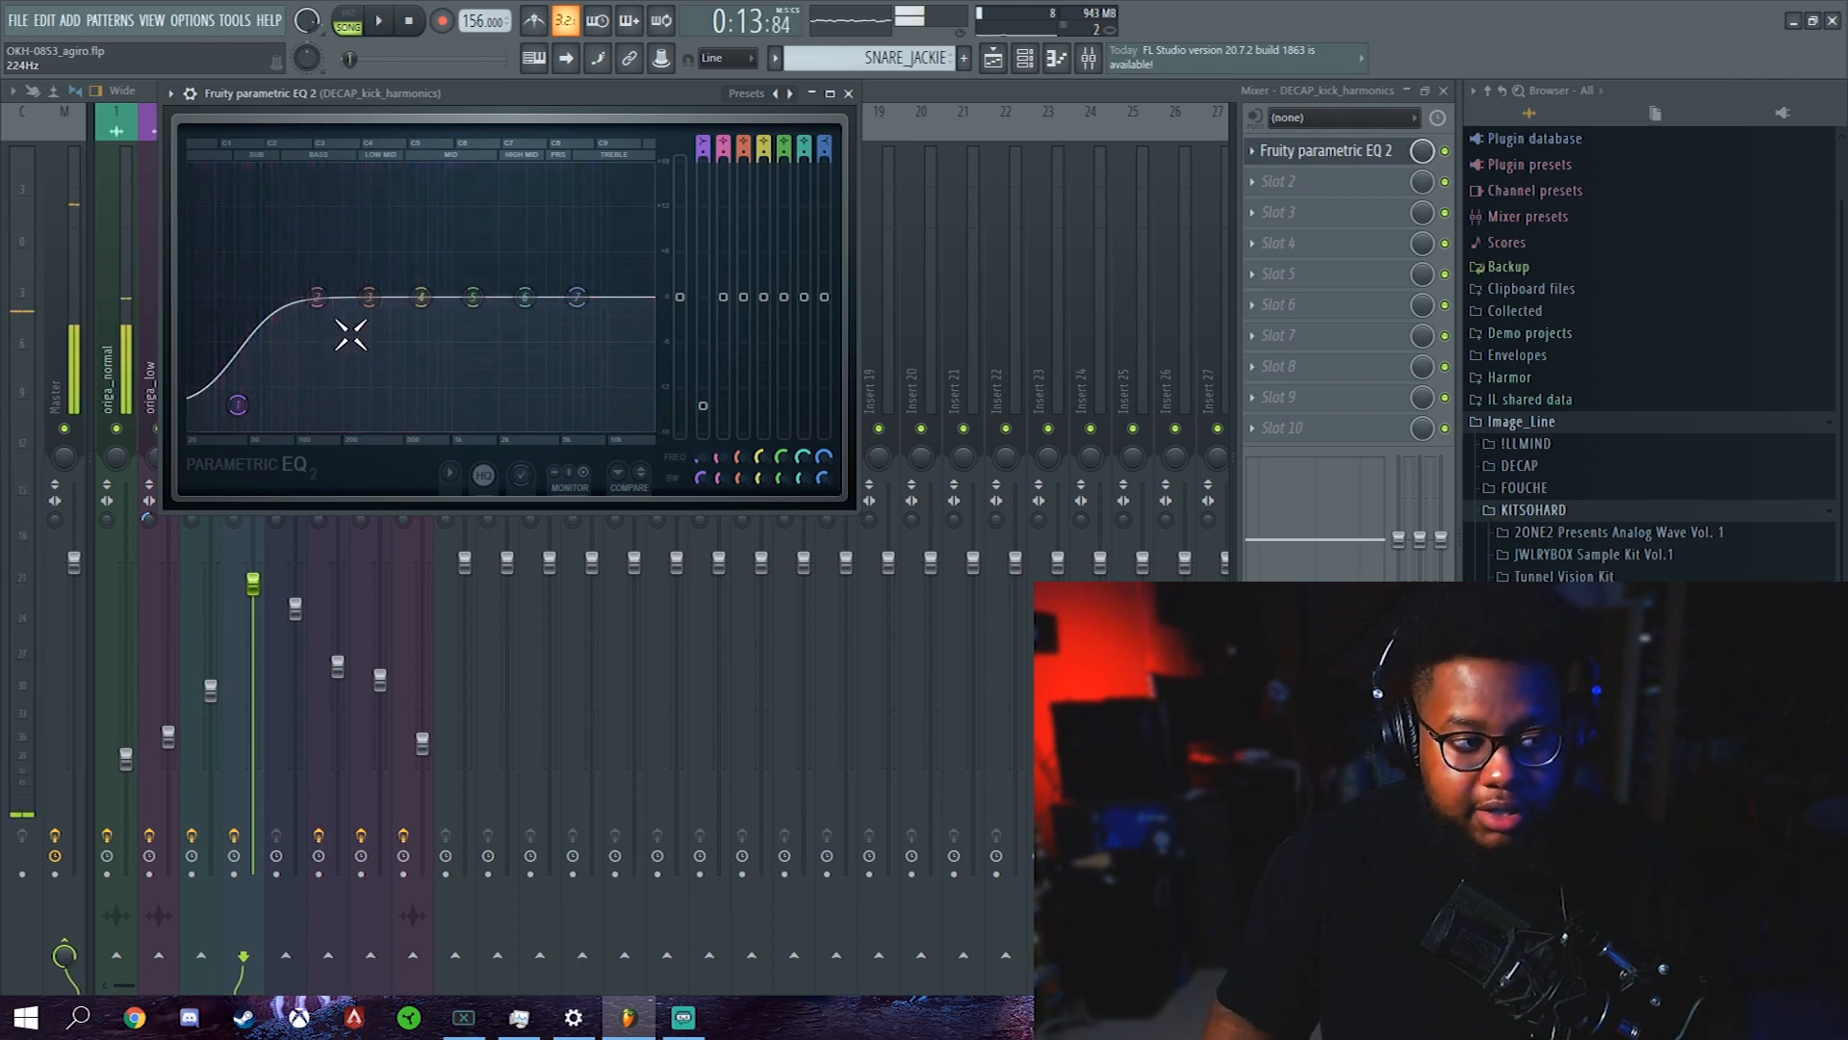
key(F5)
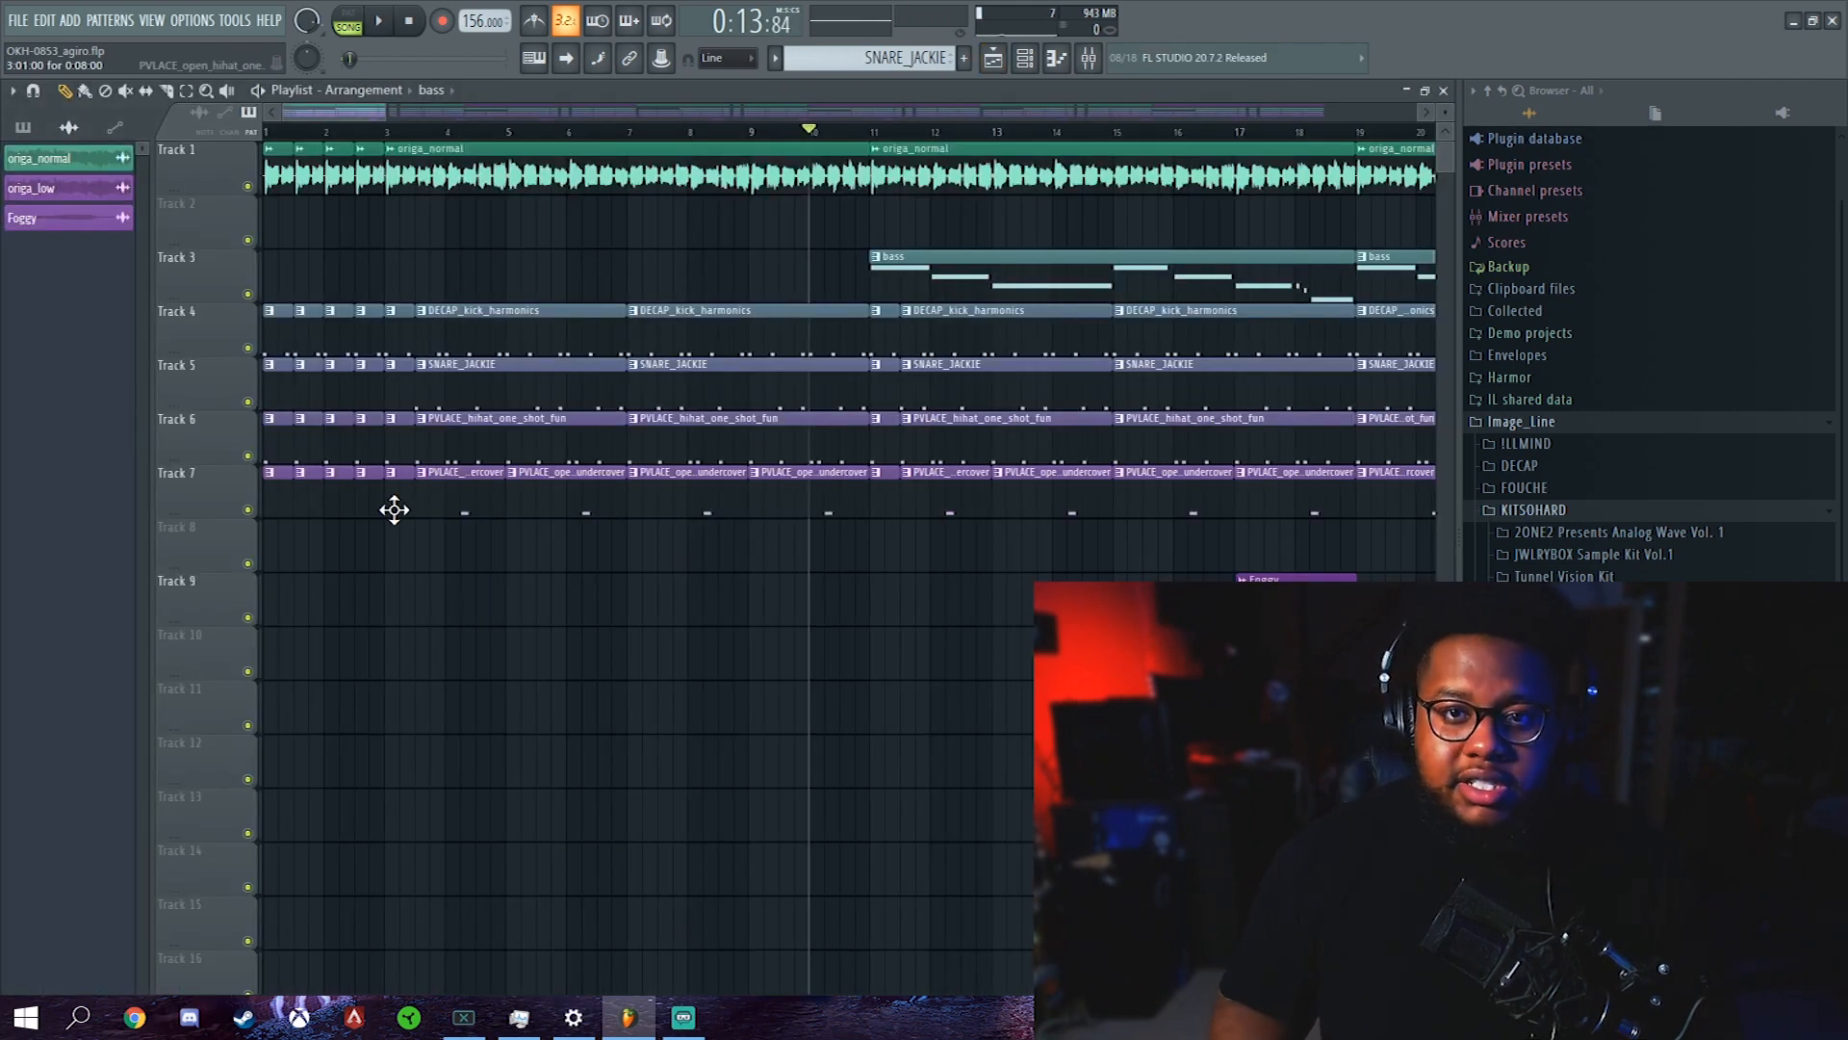